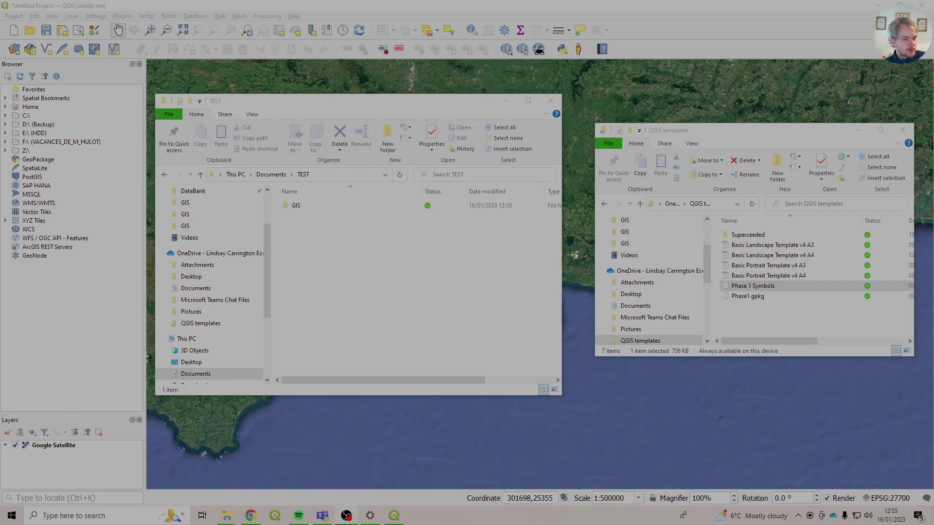
Step: Reposition and enlarge the QGIS templates window to show all seven files, then select Phase1.gpkg
{"action": "left_click", "coordinate": [422, 307]}
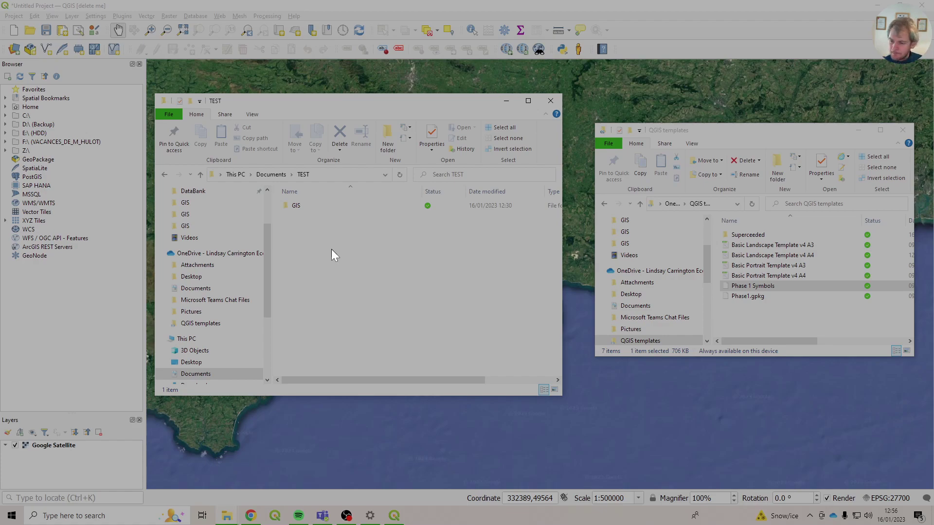
{"action": "left_click_drag", "start_coordinate": [753, 129], "coordinate": [725, 89]}
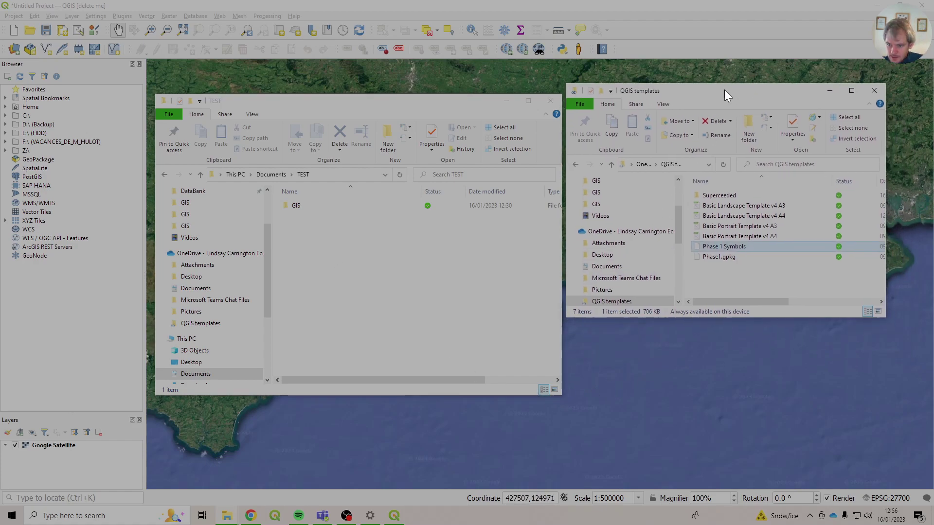
{"action": "left_click_drag", "start_coordinate": [884, 317], "coordinate": [931, 396]}
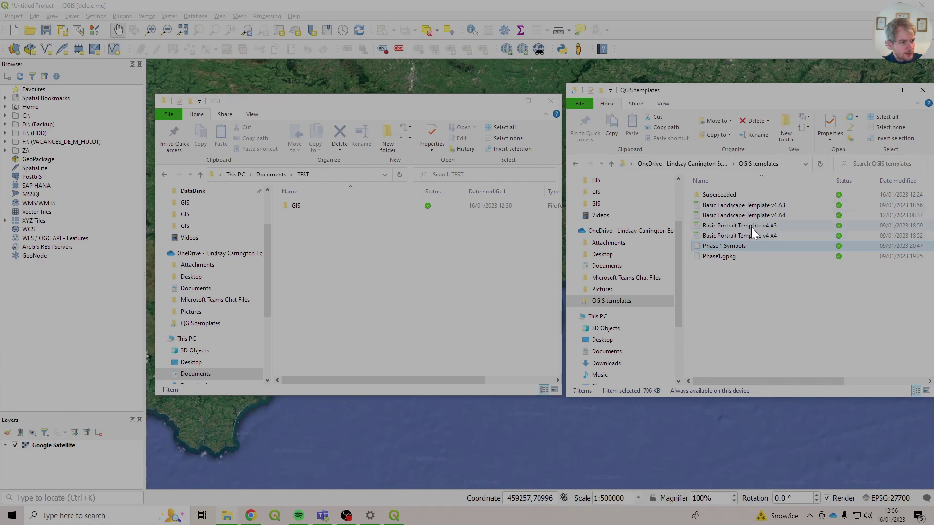
{"action": "left_click", "coordinate": [749, 256]}
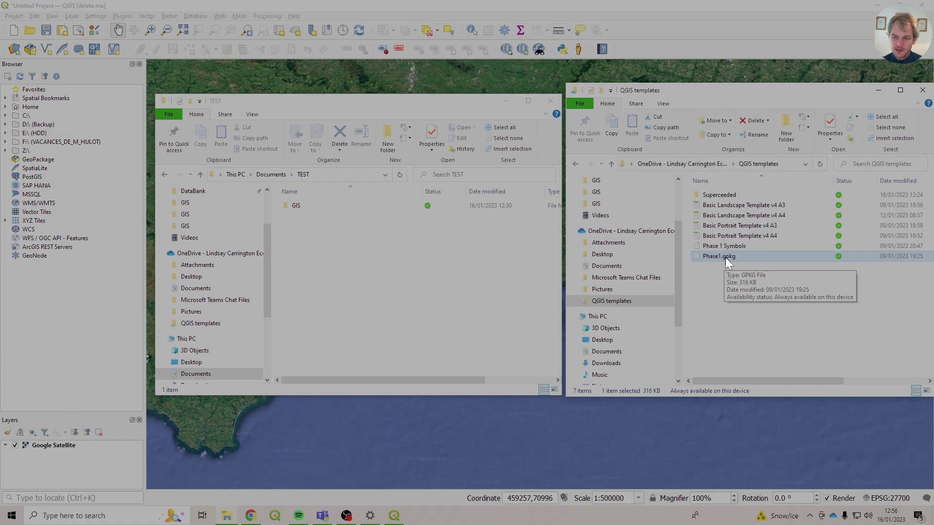
Step: Copy Phase1.gpkg and paste it into the empty TEST\GIS folder
{"action": "right_click", "coordinate": [754, 255]}
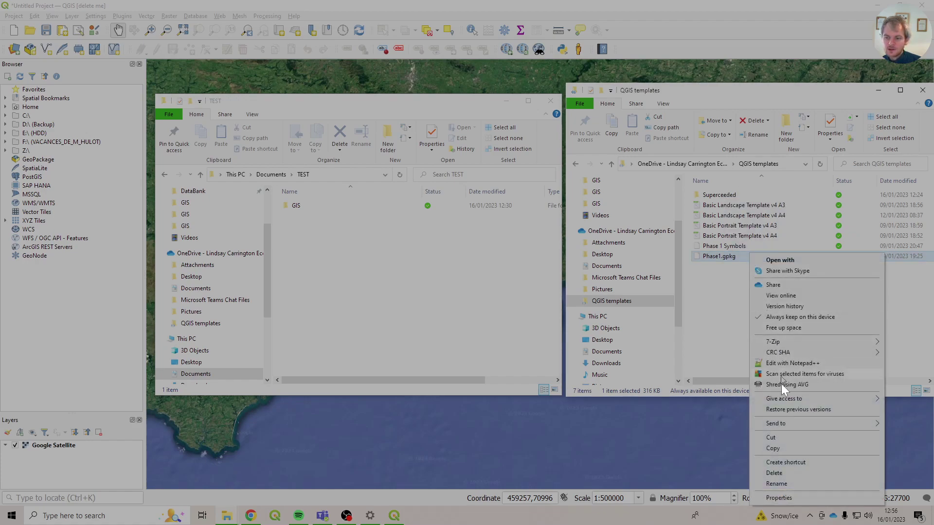
{"action": "left_click", "coordinate": [774, 448]}
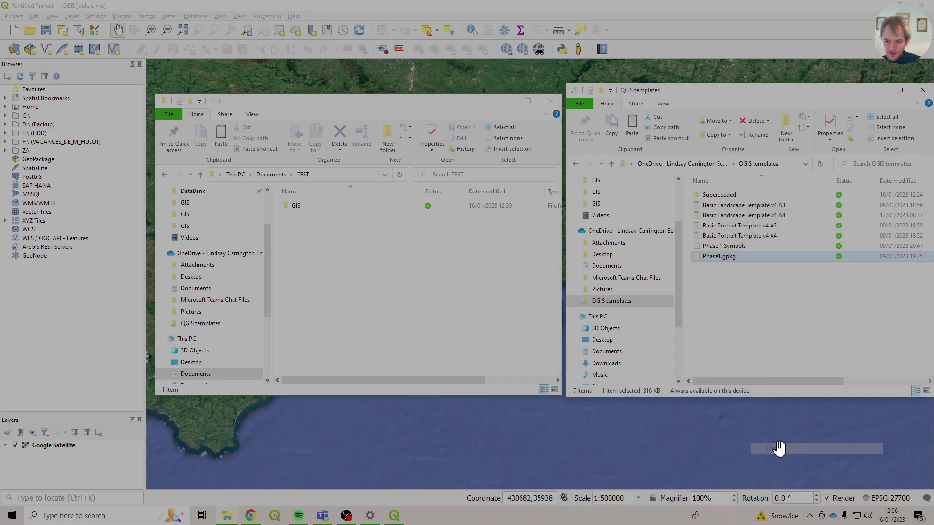
{"action": "double_click", "coordinate": [304, 209]}
{"action": "right_click", "coordinate": [320, 256]}
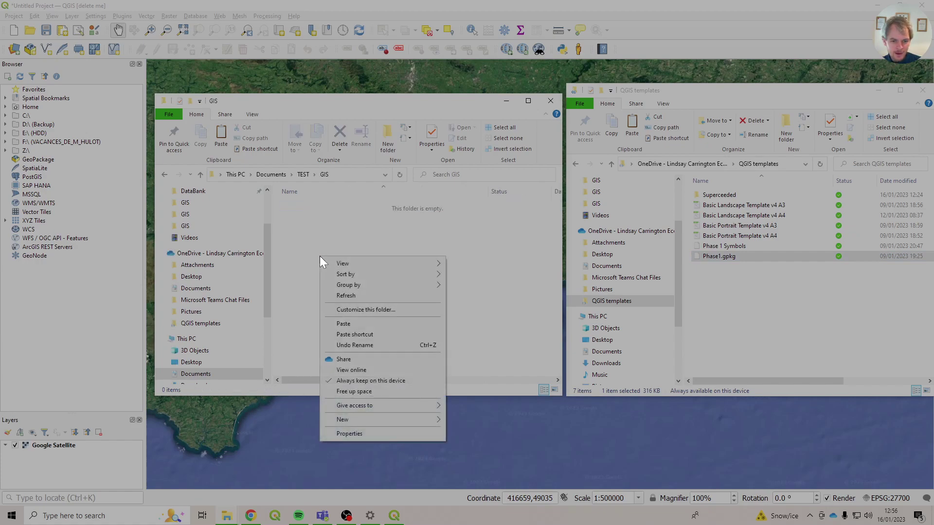
{"action": "left_click", "coordinate": [345, 323]}
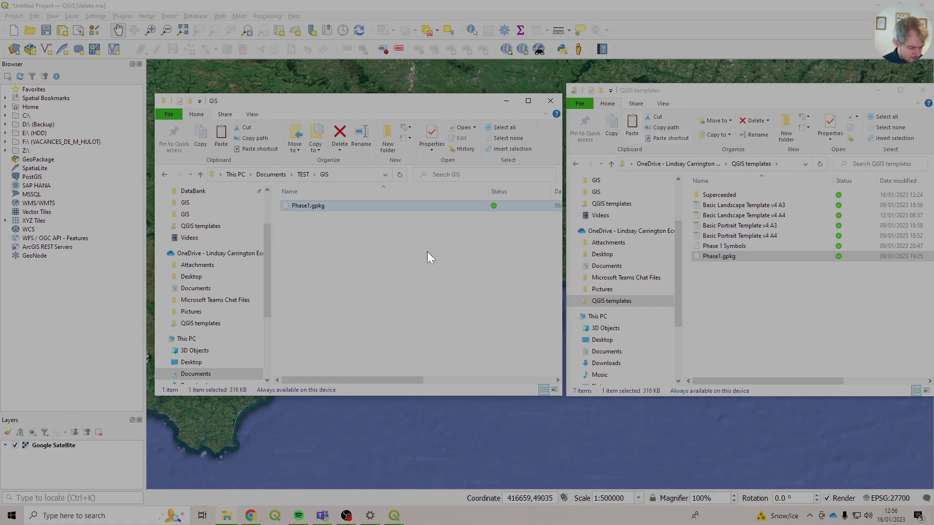
Step: Rename the pasted geopackage copy to TEST.gpkg
{"action": "key", "text": "F2"}
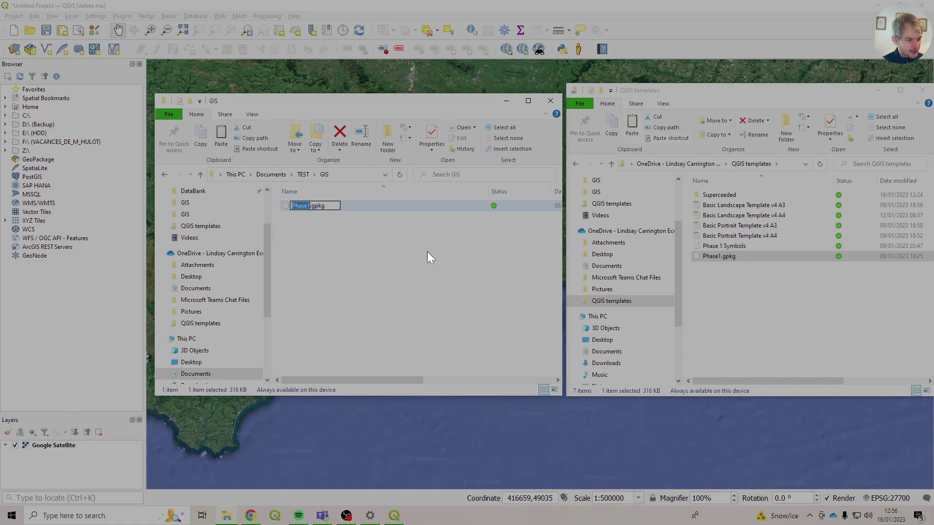
{"action": "type", "text": "TEST"}
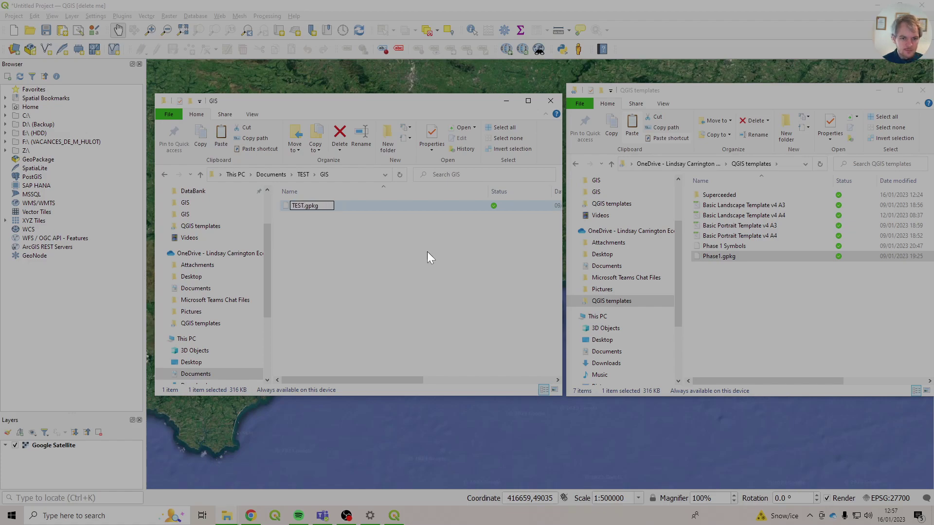
{"action": "key", "text": "Return"}
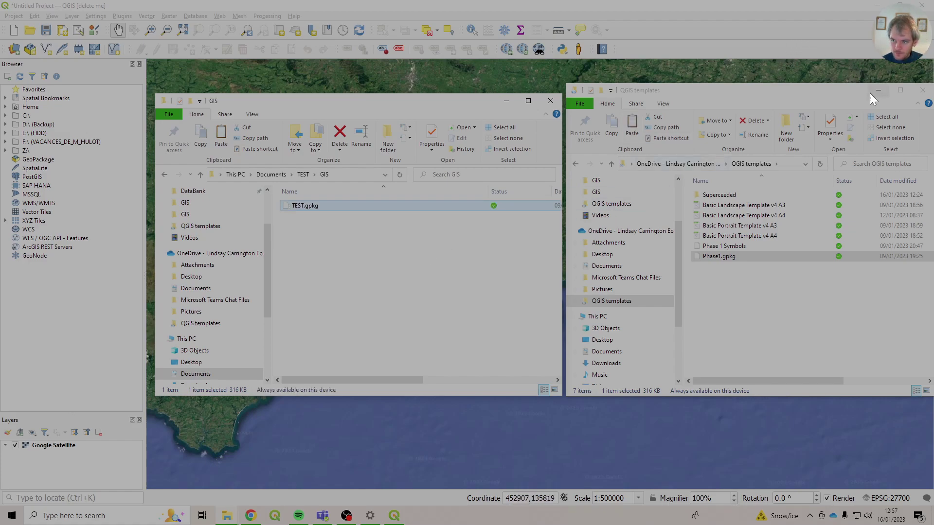
Step: Drag TEST.gpkg onto the QGIS map and add all five of its layers
{"action": "left_click", "coordinate": [875, 94]}
{"action": "left_click_drag", "start_coordinate": [434, 103], "coordinate": [803, 79]}
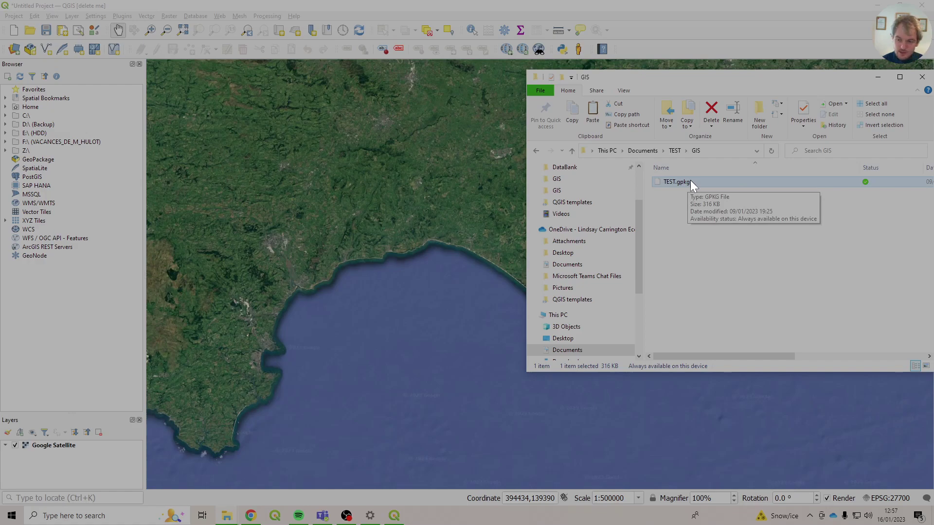
{"action": "left_click_drag", "start_coordinate": [690, 180], "coordinate": [395, 272]}
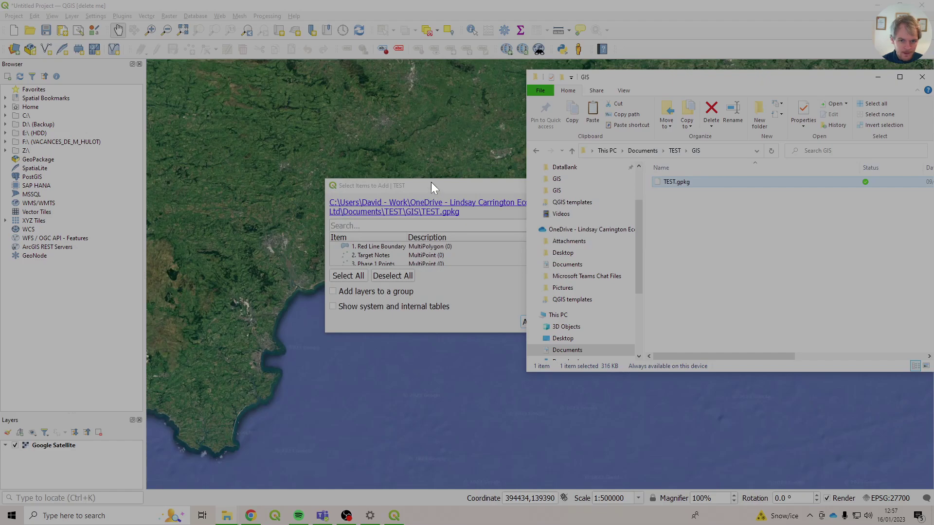
{"action": "left_click_drag", "start_coordinate": [431, 182], "coordinate": [372, 156]}
{"action": "left_click_drag", "start_coordinate": [441, 305], "coordinate": [435, 432]}
{"action": "left_click_drag", "start_coordinate": [407, 154], "coordinate": [518, 141]}
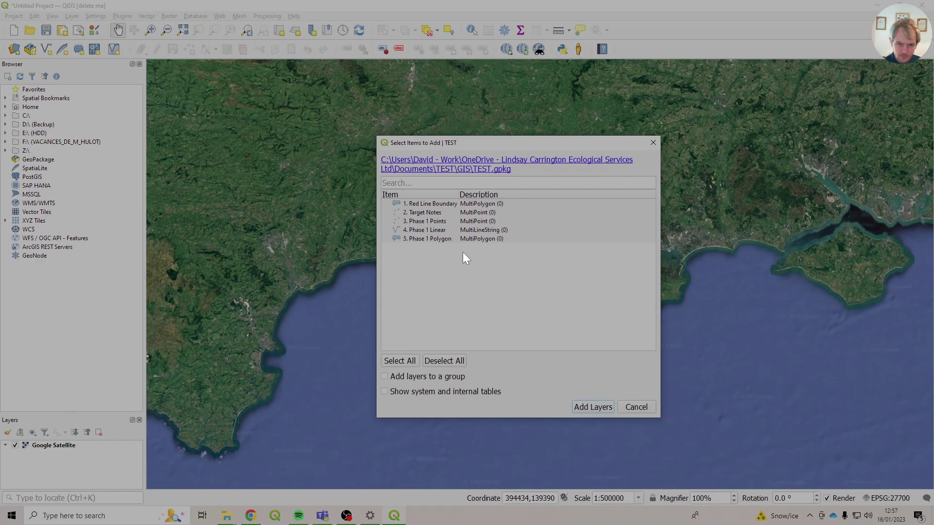
{"action": "left_click_drag", "start_coordinate": [463, 252], "coordinate": [415, 195]}
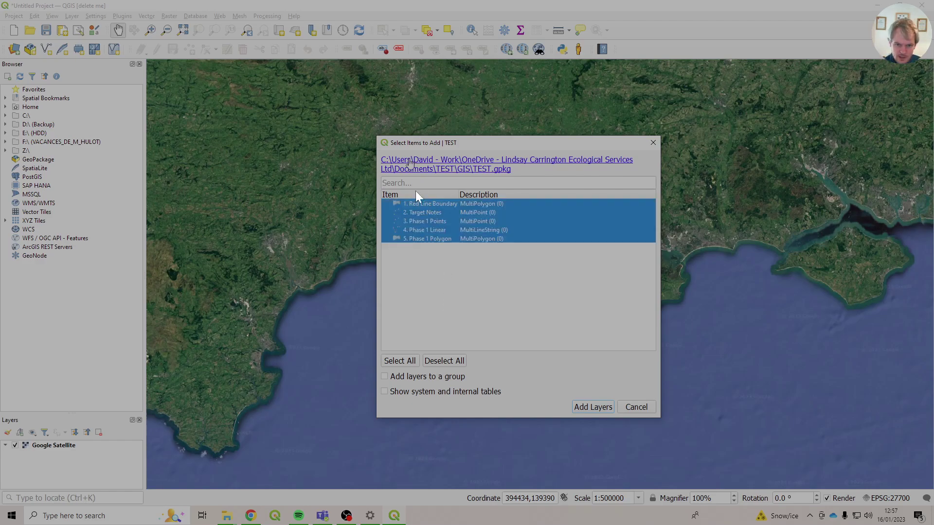
{"action": "left_click", "coordinate": [593, 407]}
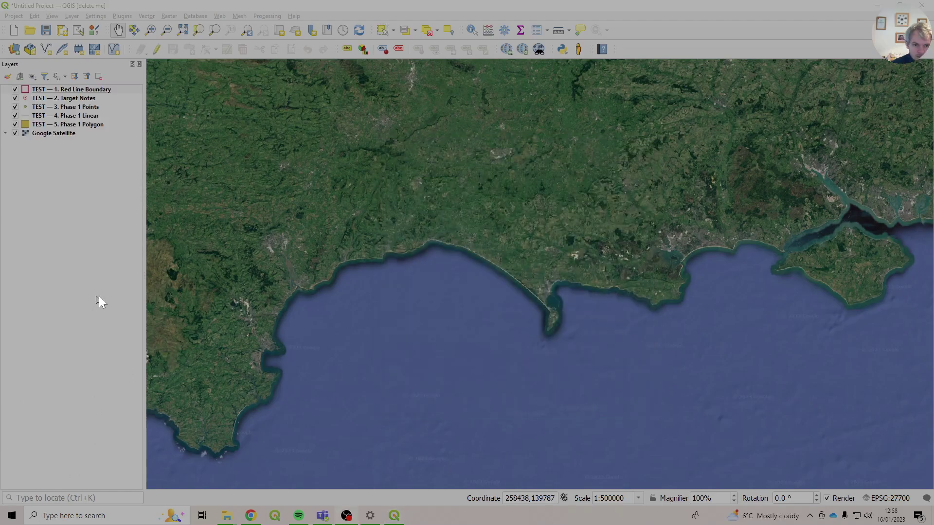
Step: Select each of the five TEST layers in turn in the Layers panel
{"action": "left_click", "coordinate": [38, 89]}
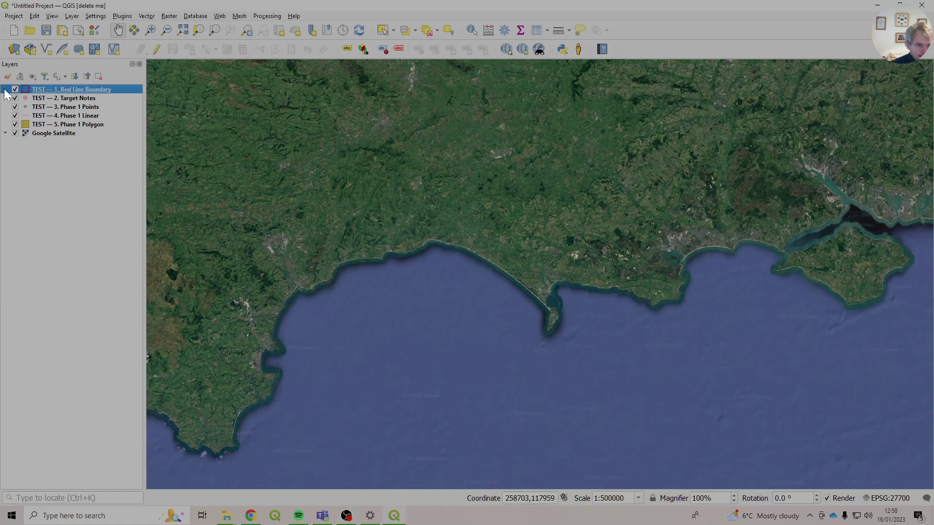
{"action": "left_click", "coordinate": [66, 99]}
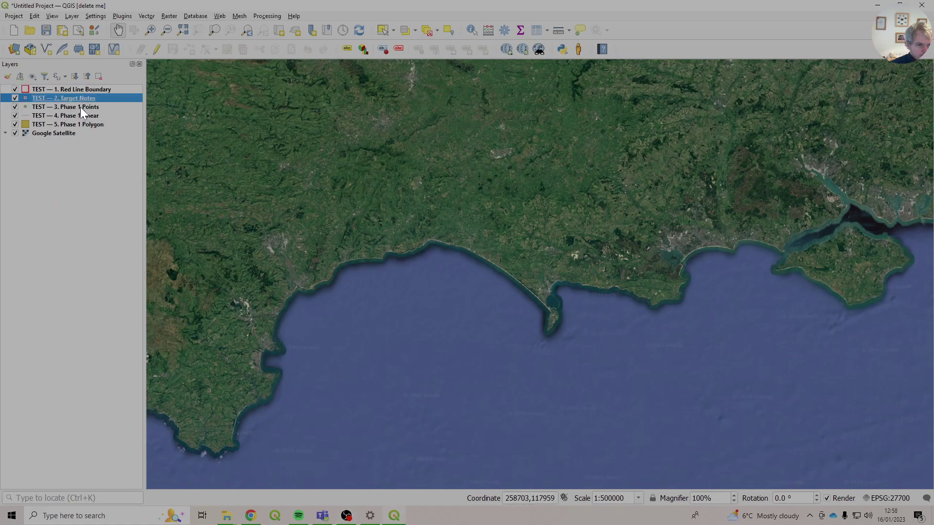
{"action": "left_click", "coordinate": [81, 107]}
{"action": "left_click", "coordinate": [89, 117]}
{"action": "left_click", "coordinate": [89, 127]}
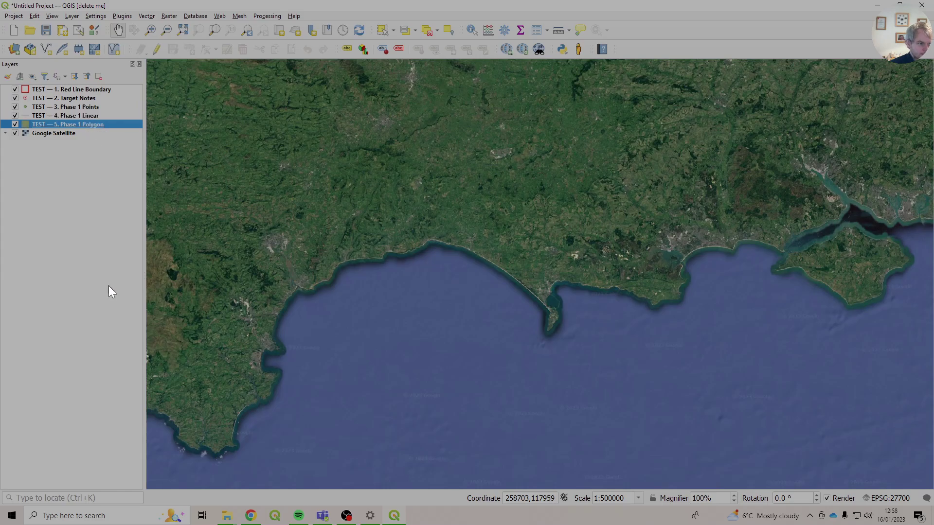
{"action": "left_click", "coordinate": [84, 90]}
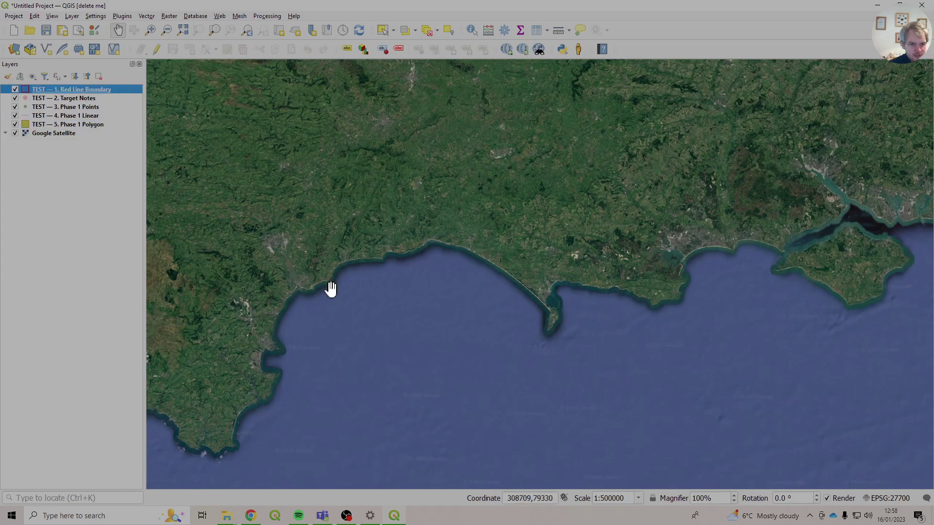
Step: Zoom the satellite map into the farm fields and switch on editing for Red Line Boundary
{"action": "scroll", "coordinate": [329, 287], "scroll_direction": "up", "scroll_amount": 1}
{"action": "left_click_drag", "start_coordinate": [313, 284], "coordinate": [452, 316]}
{"action": "scroll", "coordinate": [445, 340], "scroll_direction": "up", "scroll_amount": 1}
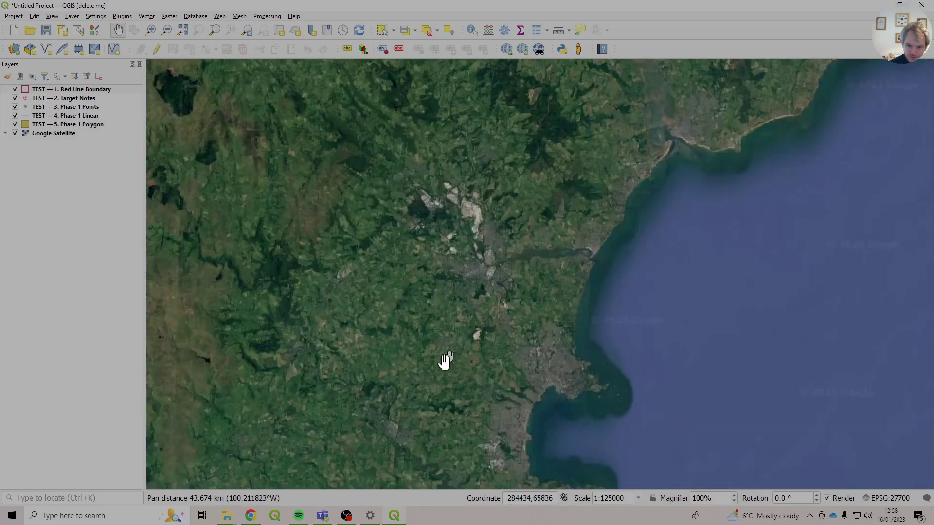
{"action": "left_click_drag", "start_coordinate": [437, 369], "coordinate": [446, 329]}
{"action": "scroll", "coordinate": [446, 329], "scroll_direction": "up", "scroll_amount": 2}
{"action": "scroll", "coordinate": [533, 271], "scroll_direction": "up", "scroll_amount": 2}
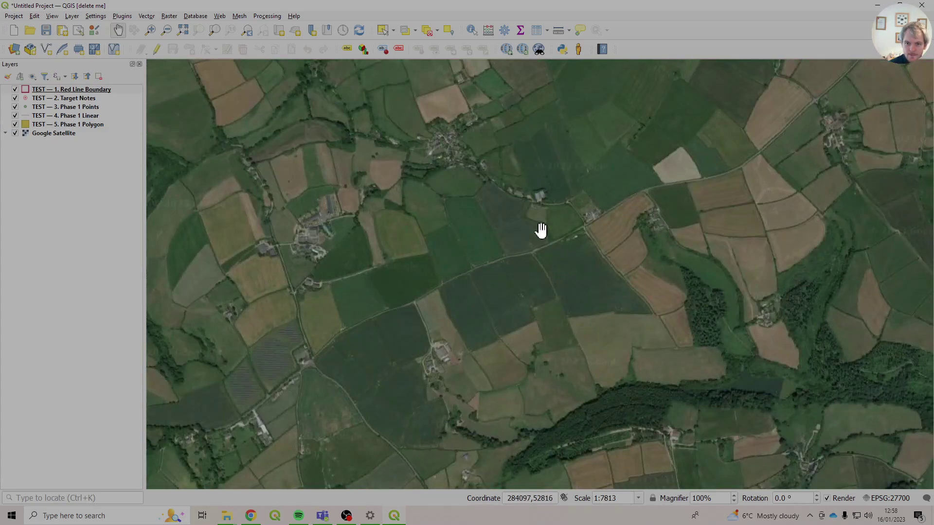
{"action": "scroll", "coordinate": [539, 231], "scroll_direction": "up", "scroll_amount": 1}
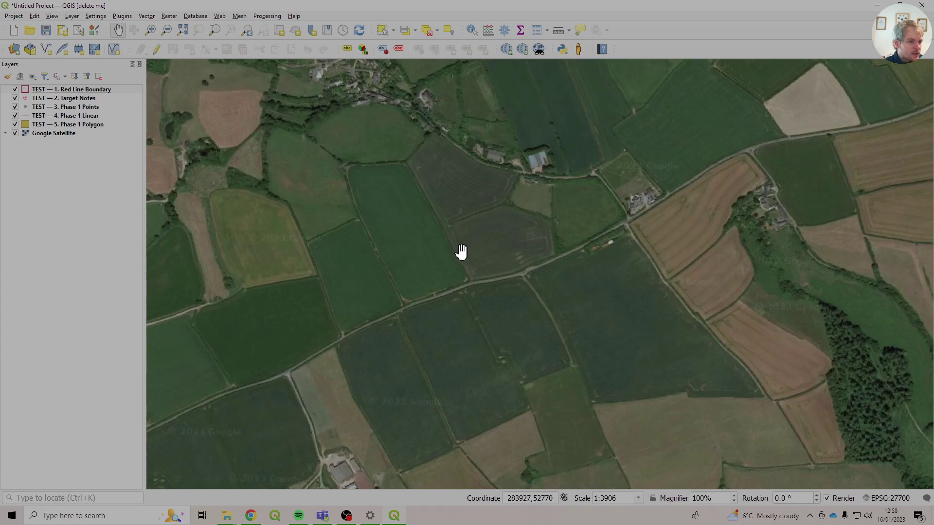
{"action": "left_click", "coordinate": [89, 90]}
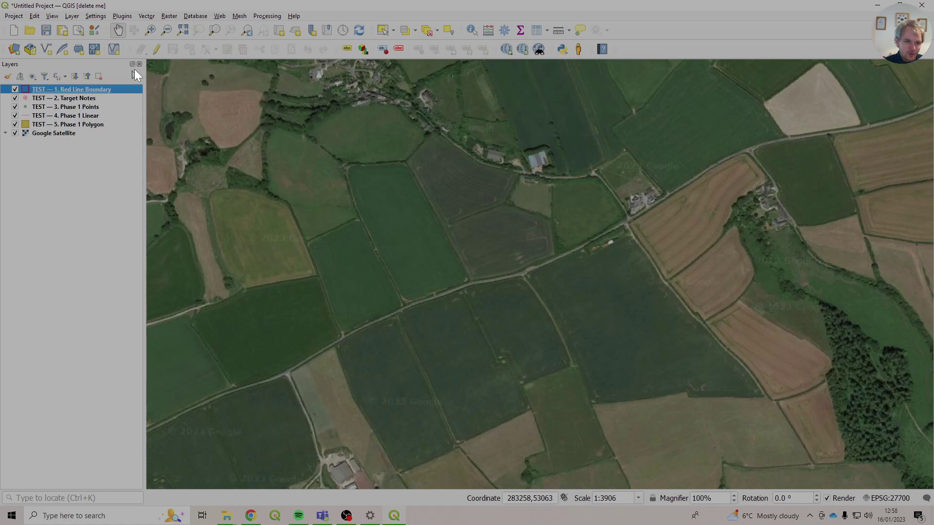
{"action": "left_click", "coordinate": [155, 53]}
Step: Start a new boundary polygon with vertices at the hedge corner, field corner, hedge junction and road edge
{"action": "left_click", "coordinate": [188, 50]}
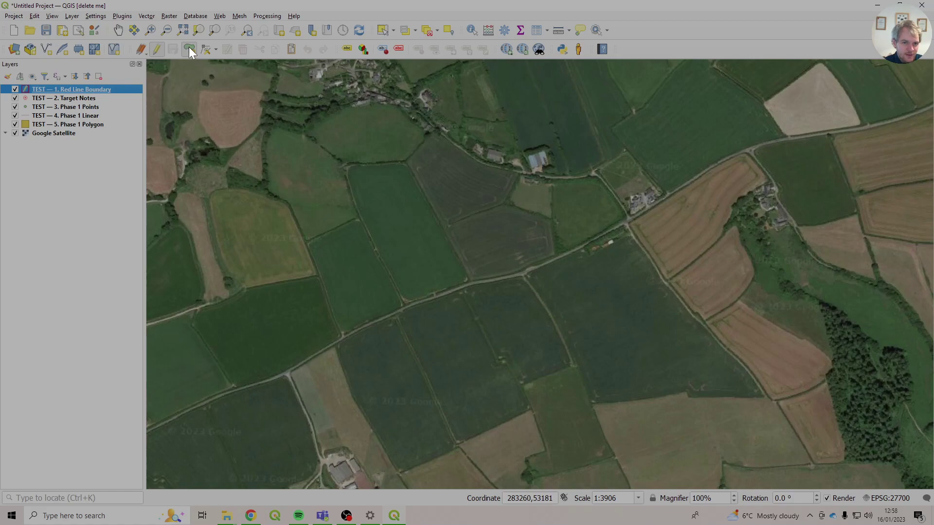
{"action": "scroll", "coordinate": [451, 220], "scroll_direction": "up", "scroll_amount": 1}
{"action": "left_click_drag", "start_coordinate": [445, 173], "coordinate": [496, 241]}
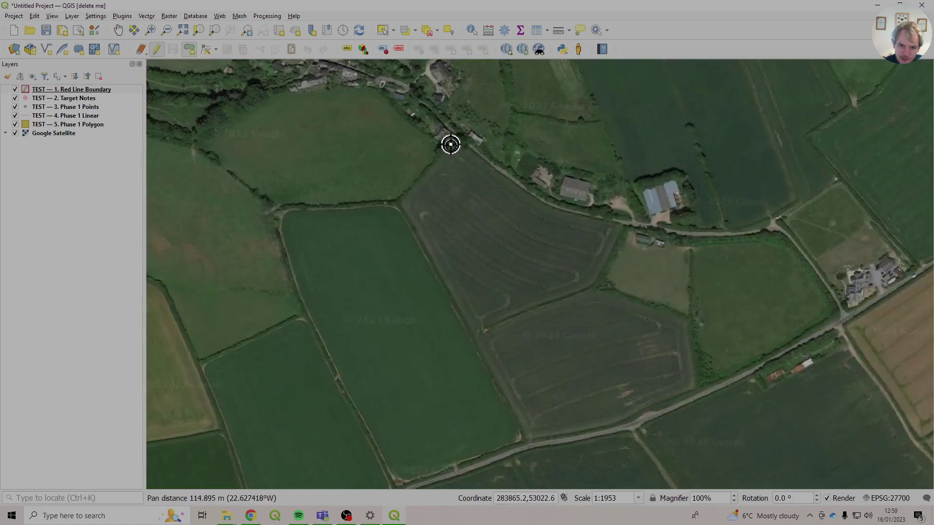
{"action": "left_click", "coordinate": [394, 201]}
{"action": "left_click", "coordinate": [275, 207]}
{"action": "left_click", "coordinate": [305, 315]}
{"action": "left_click", "coordinate": [347, 395]}
Step: Add the remaining road and field corner vertices and finish the boundary polygon
{"action": "key", "text": "space"}
{"action": "left_click", "coordinate": [397, 361]}
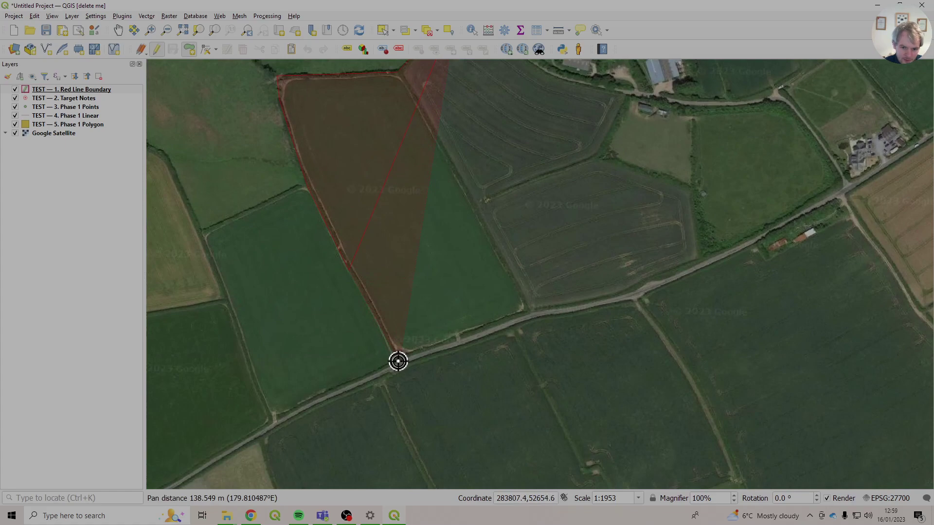
{"action": "left_click", "coordinate": [530, 313]}
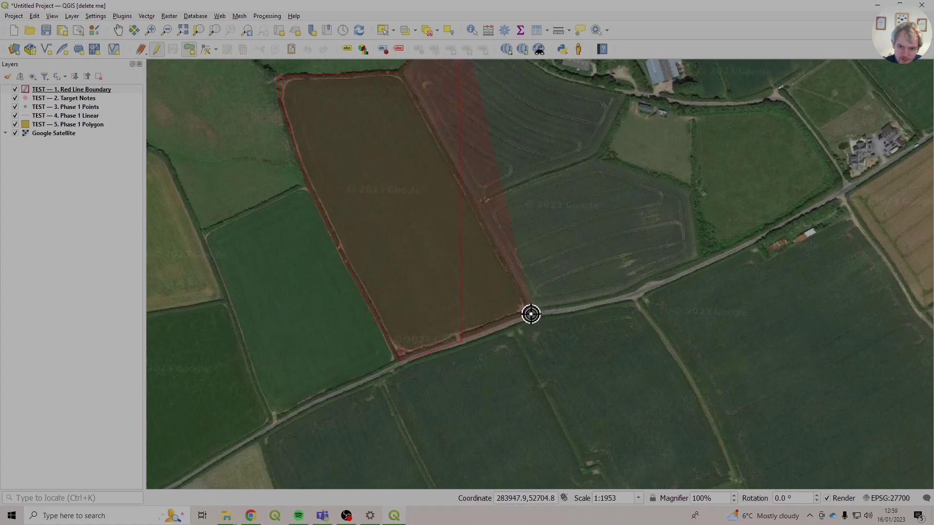
{"action": "left_click", "coordinate": [478, 205]}
{"action": "left_click", "coordinate": [602, 159]}
{"action": "key", "text": "space"}
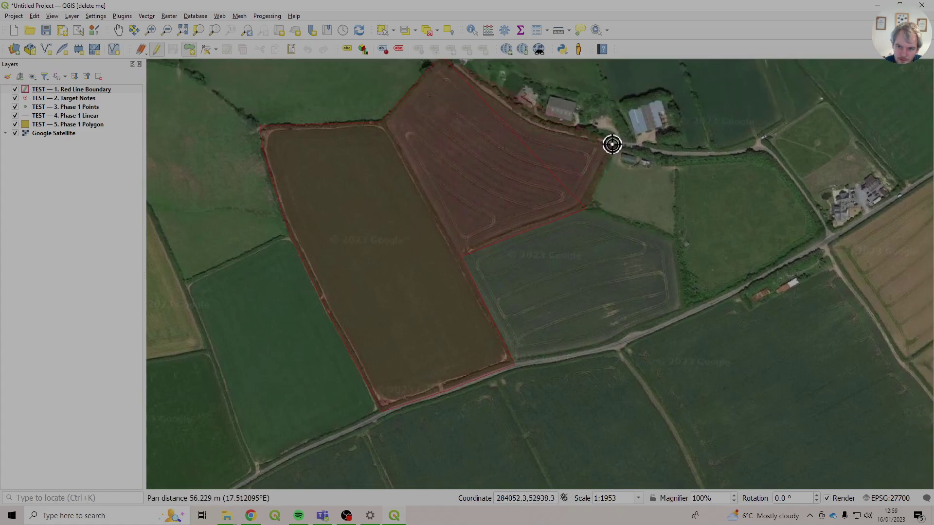
{"action": "left_click", "coordinate": [611, 143]}
{"action": "left_click", "coordinate": [534, 127]}
{"action": "right_click", "coordinate": [478, 117]}
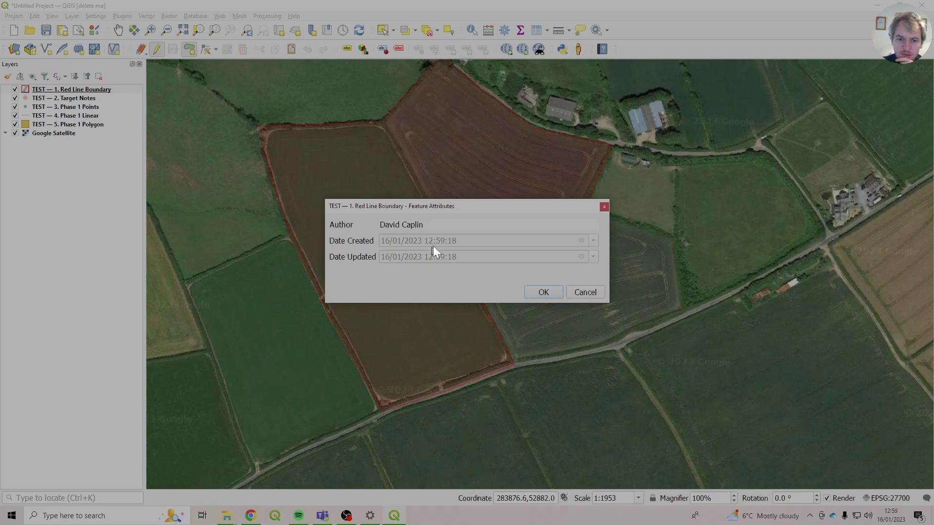
Step: Move the Feature Attributes form aside and accept it to commit the boundary polygon
{"action": "left_click_drag", "start_coordinate": [431, 212], "coordinate": [483, 204]}
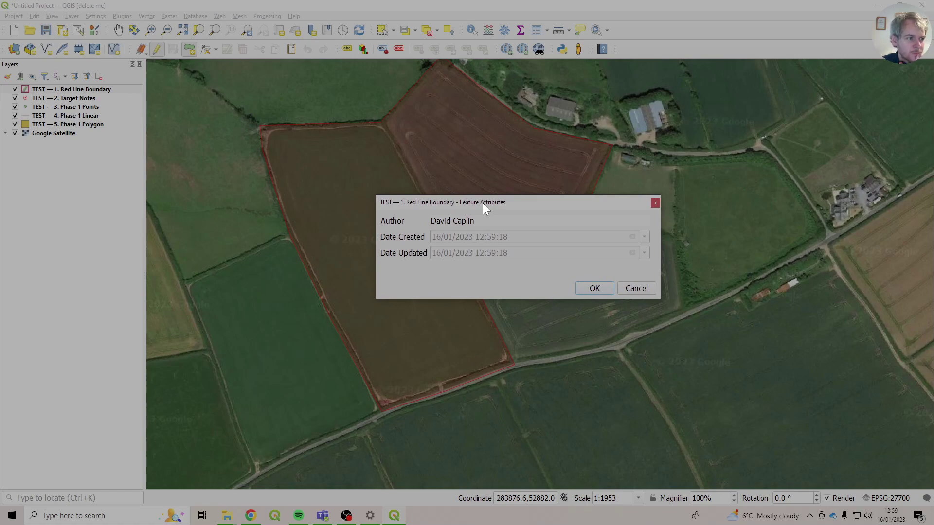
{"action": "left_click", "coordinate": [590, 287]}
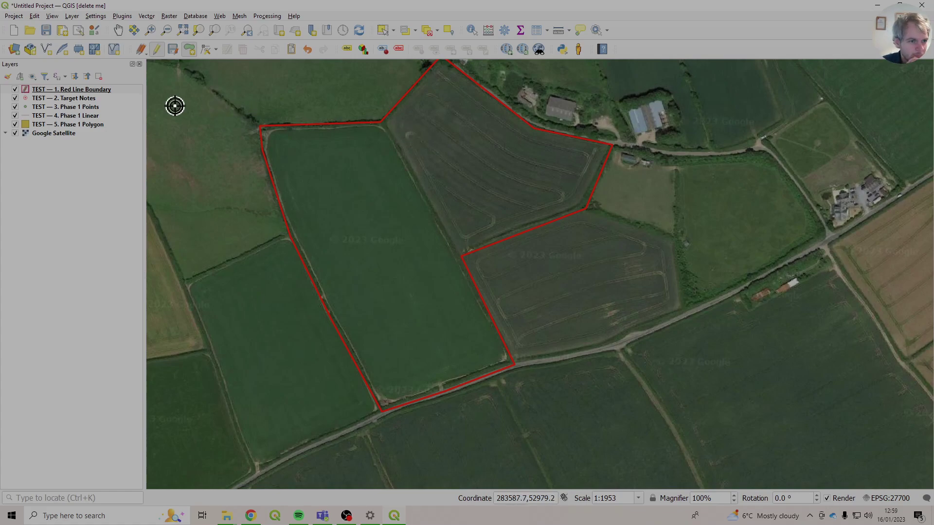
Step: Adjust two vertices of the Red Line Boundary polygon with the Vertex Tool
{"action": "left_click", "coordinate": [95, 88]}
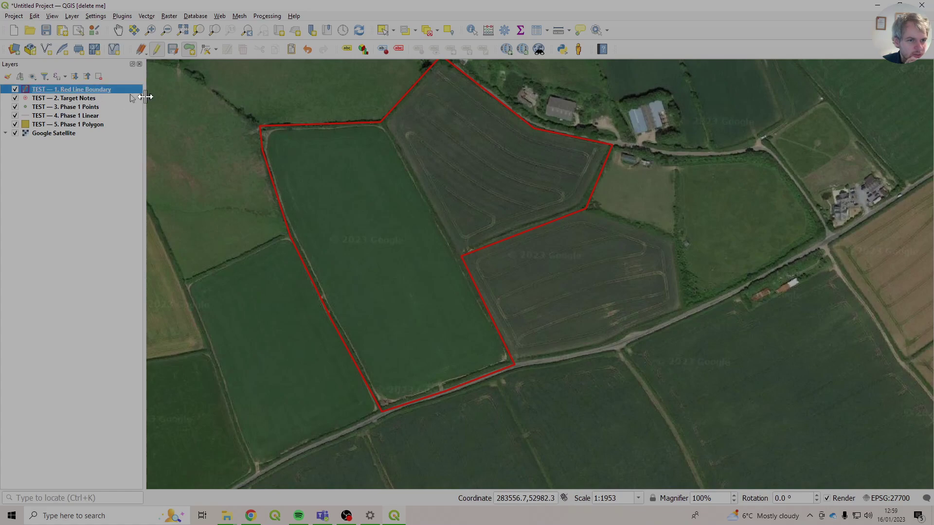
{"action": "left_click", "coordinate": [207, 50]}
{"action": "left_click", "coordinate": [382, 120]}
{"action": "left_click", "coordinate": [362, 91]}
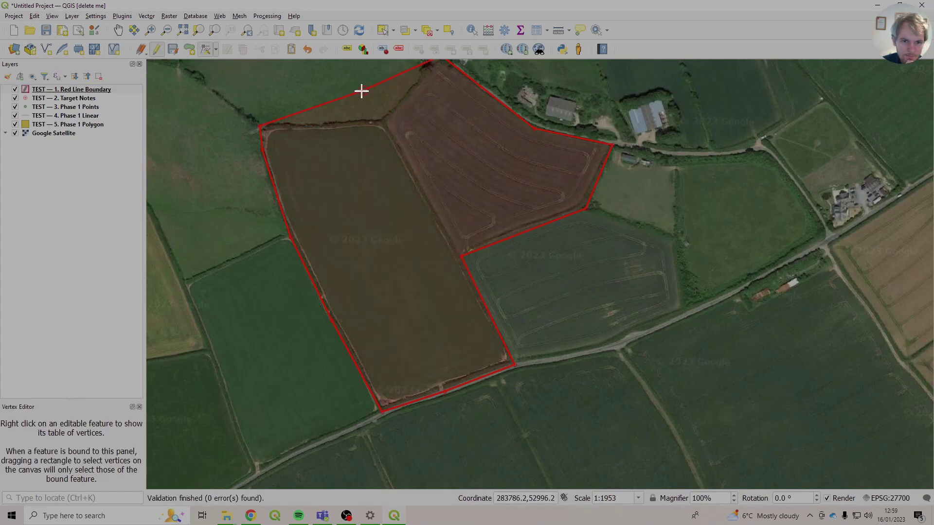
Step: Check the boundary's attribute table with widened Date Created and Date Updated columns, then select Phase 1 Polygon
{"action": "right_click", "coordinate": [105, 86]}
{"action": "left_click", "coordinate": [156, 218]}
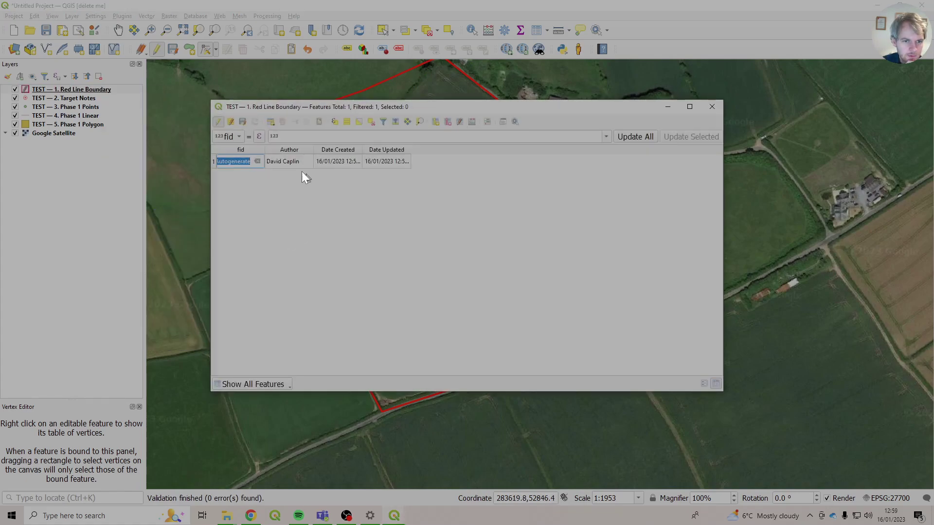
{"action": "left_click", "coordinate": [277, 164]}
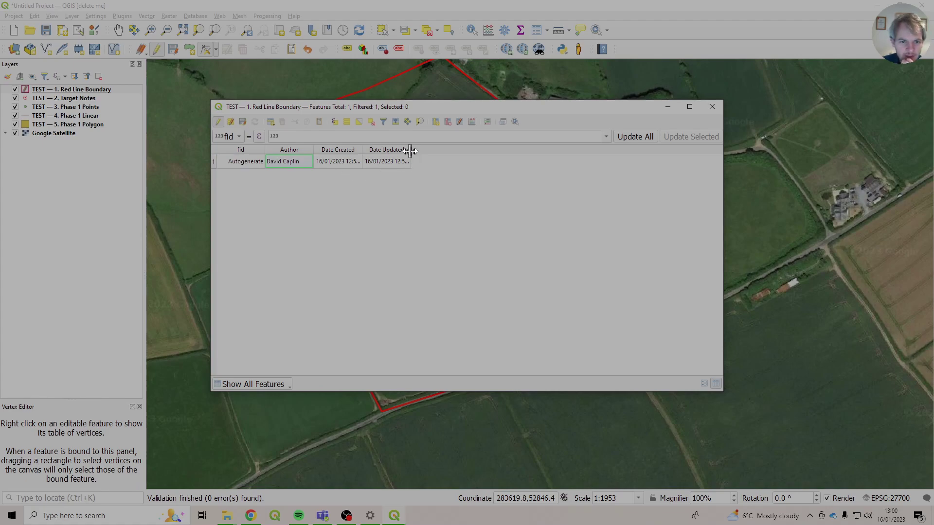
{"action": "double_click", "coordinate": [411, 151]}
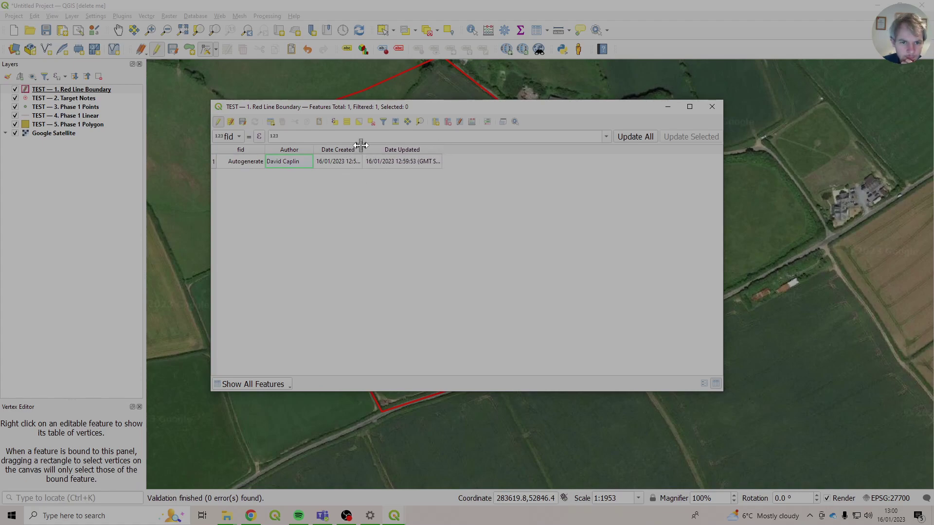
{"action": "left_click_drag", "start_coordinate": [361, 145], "coordinate": [387, 147]}
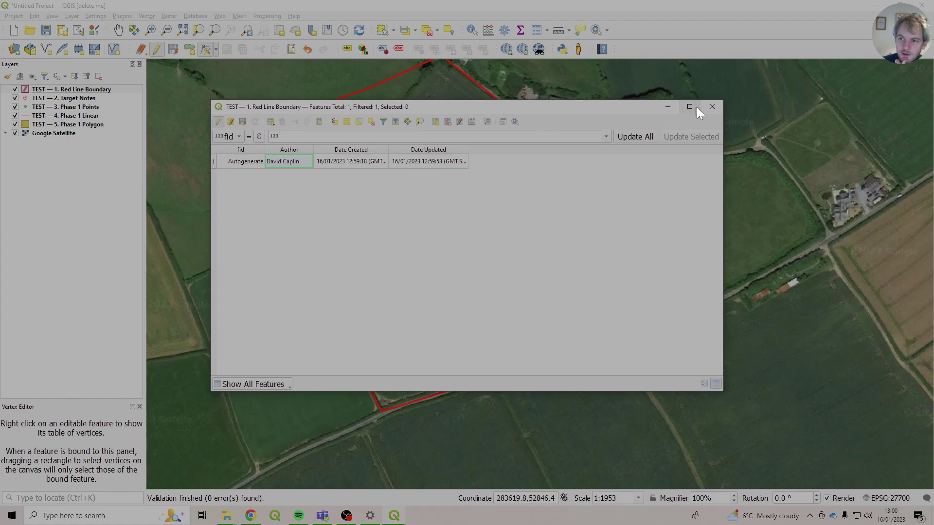
{"action": "left_click", "coordinate": [712, 106]}
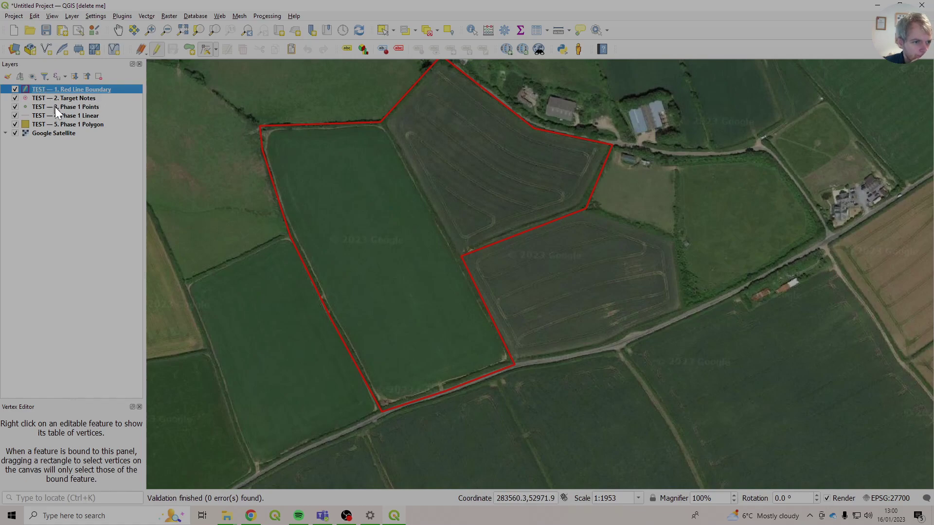
{"action": "left_click", "coordinate": [72, 126]}
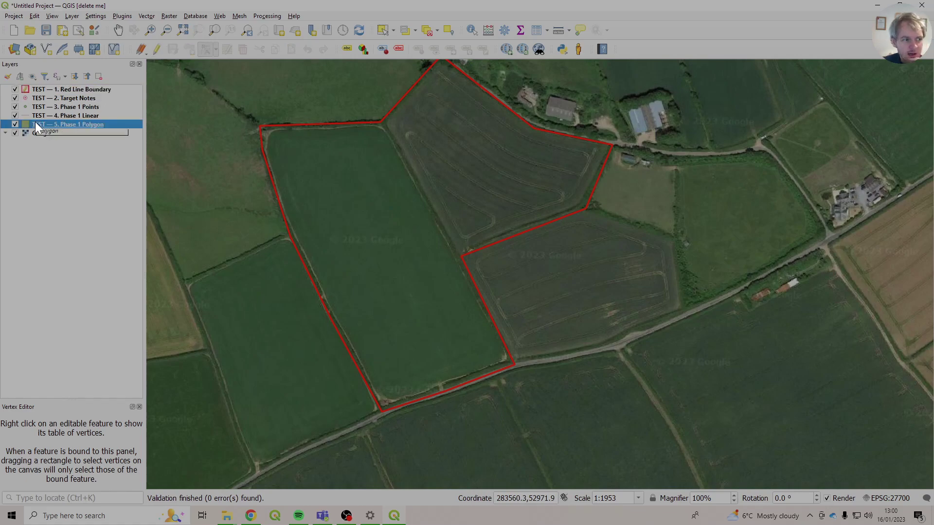
Step: Turn on editing for Phase 1 Polygon and digitize a trial polygon over the upper field
{"action": "left_click", "coordinate": [159, 51]}
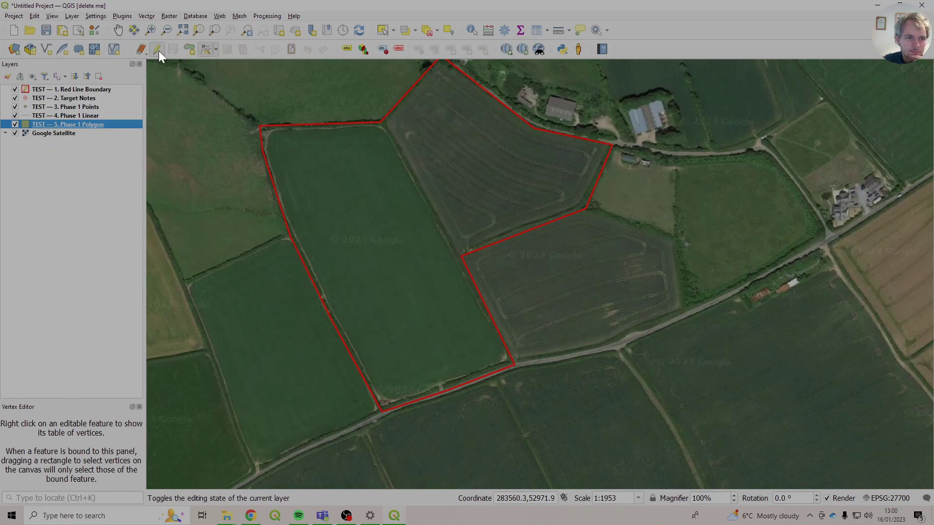
{"action": "left_click", "coordinate": [188, 49]}
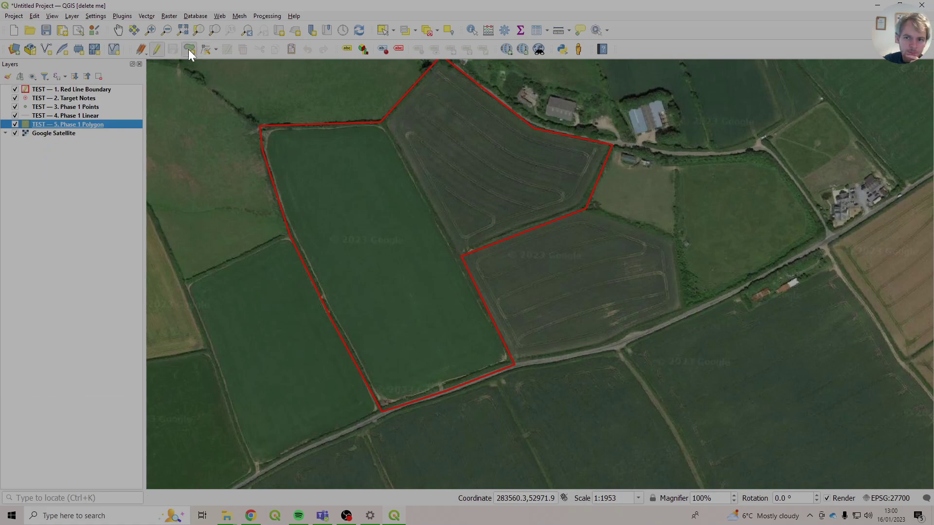
{"action": "left_click", "coordinate": [380, 122]}
{"action": "left_click", "coordinate": [415, 187]}
{"action": "left_click", "coordinate": [416, 228]}
{"action": "left_click", "coordinate": [362, 249]}
{"action": "left_click", "coordinate": [323, 249]}
{"action": "left_click", "coordinate": [292, 210]}
{"action": "left_click", "coordinate": [262, 130]}
{"action": "right_click", "coordinate": [317, 150]}
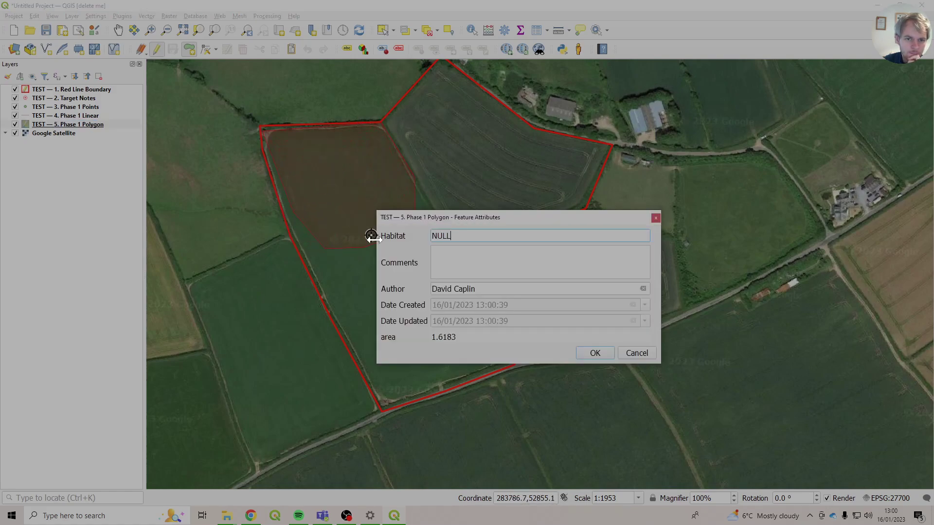
{"action": "left_click", "coordinate": [595, 353]}
Step: Zoom in to inspect the trial polygon's top edge against the boundary corner
{"action": "scroll", "coordinate": [323, 194], "scroll_direction": "up", "scroll_amount": 2}
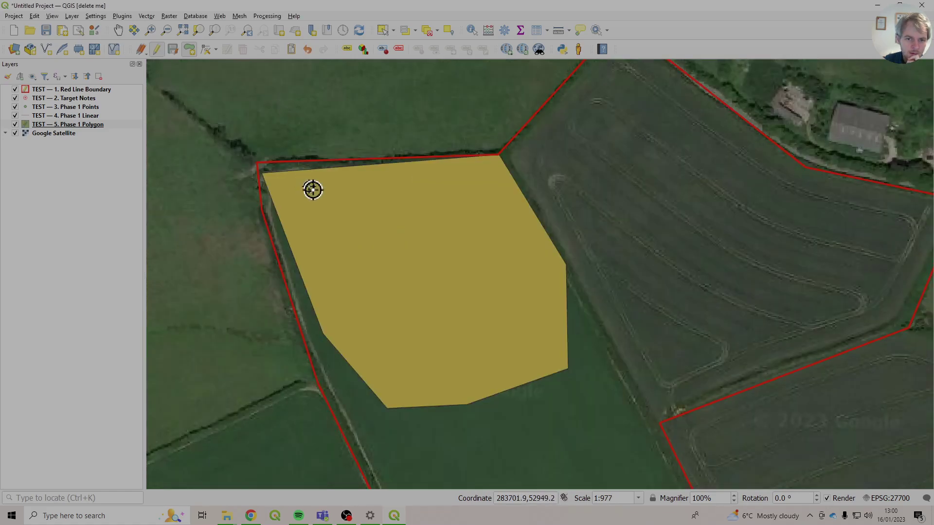
{"action": "left_click_drag", "start_coordinate": [282, 183], "coordinate": [530, 235]}
{"action": "left_click_drag", "start_coordinate": [369, 311], "coordinate": [463, 267]}
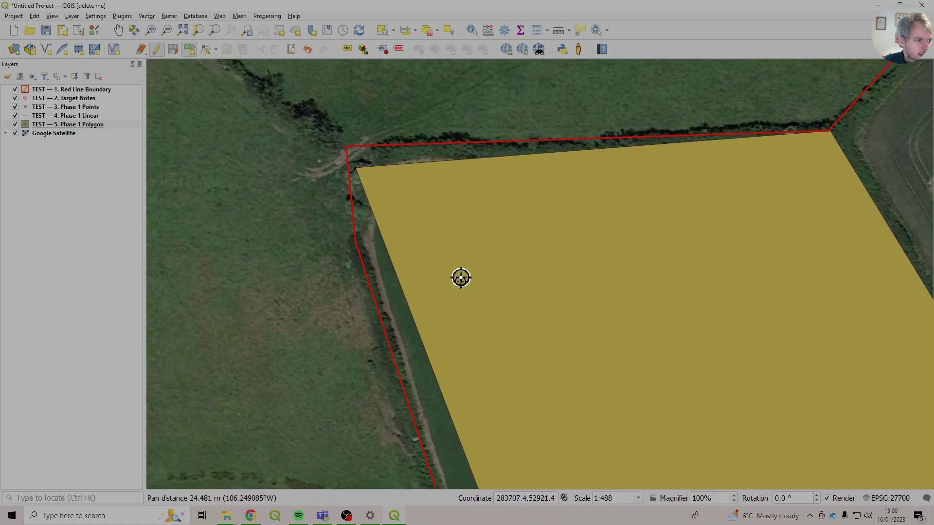
{"action": "scroll", "coordinate": [409, 183], "scroll_direction": "up", "scroll_amount": 1}
{"action": "scroll", "coordinate": [336, 140], "scroll_direction": "down", "scroll_amount": 1}
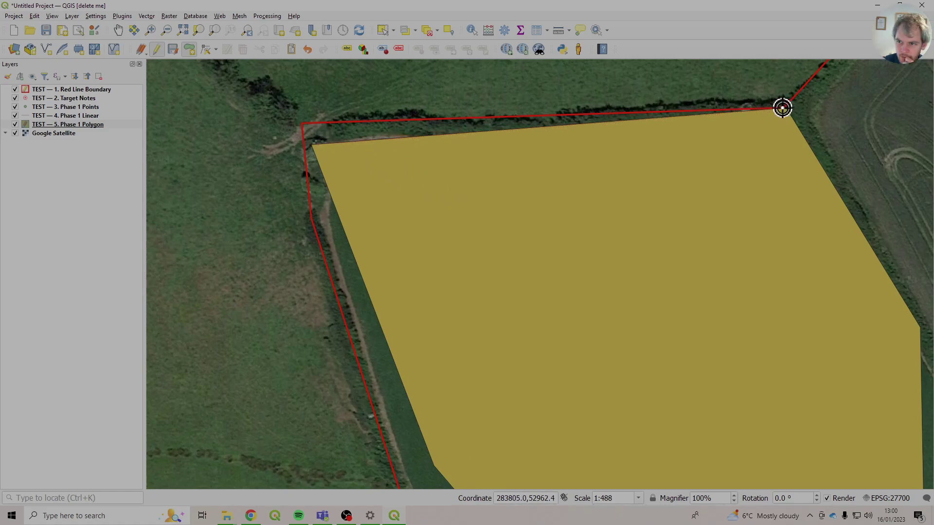
{"action": "right_click", "coordinate": [308, 130]}
{"action": "key", "text": "Return"}
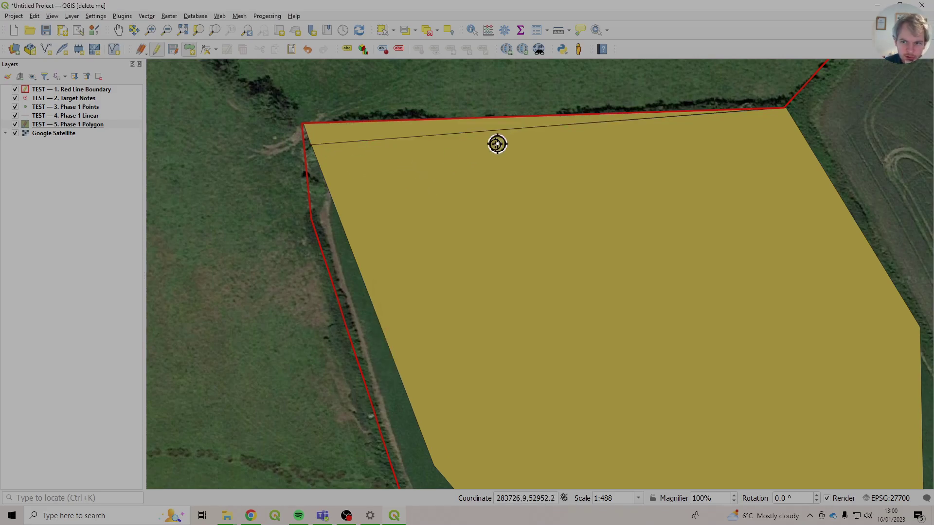
{"action": "scroll", "coordinate": [671, 116], "scroll_direction": "up", "scroll_amount": 3}
{"action": "scroll", "coordinate": [669, 113], "scroll_direction": "up", "scroll_amount": 3}
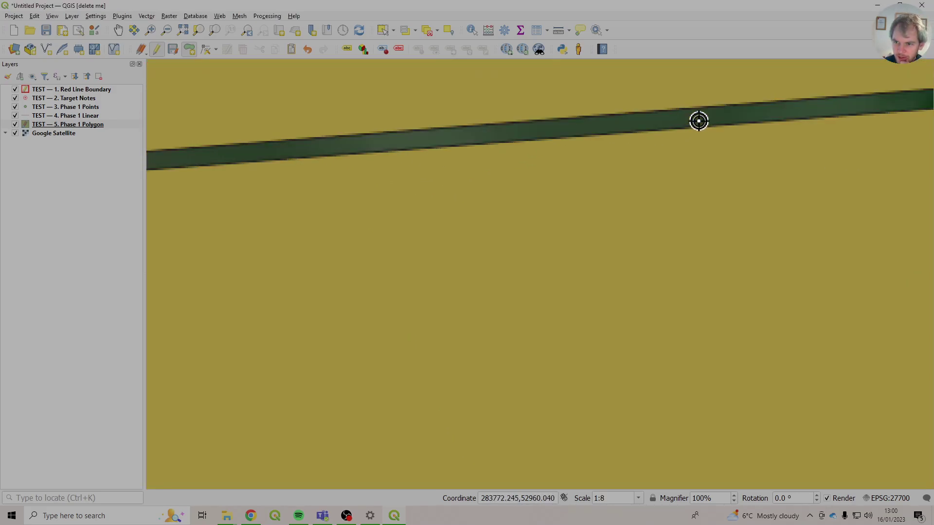
{"action": "scroll", "coordinate": [693, 120], "scroll_direction": "down", "scroll_amount": 4}
{"action": "scroll", "coordinate": [253, 168], "scroll_direction": "down", "scroll_amount": 2}
{"action": "scroll", "coordinate": [365, 154], "scroll_direction": "up", "scroll_amount": 2}
{"action": "scroll", "coordinate": [382, 117], "scroll_direction": "down", "scroll_amount": 1}
Step: Undo the yellow trial habitat polygon and pan back over the field's top edge
{"action": "left_click", "coordinate": [307, 49]}
{"action": "scroll", "coordinate": [442, 198], "scroll_direction": "down", "scroll_amount": 1}
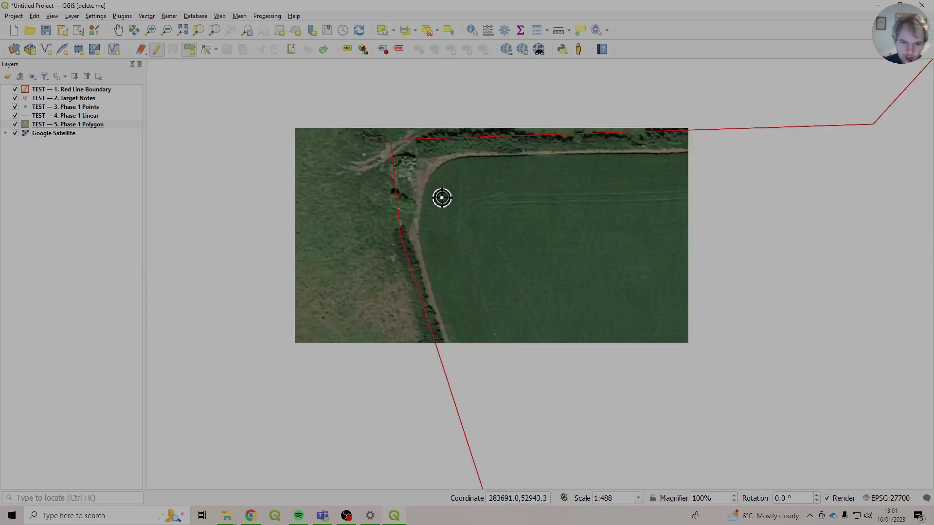
{"action": "left_click_drag", "start_coordinate": [506, 261], "coordinate": [357, 242]}
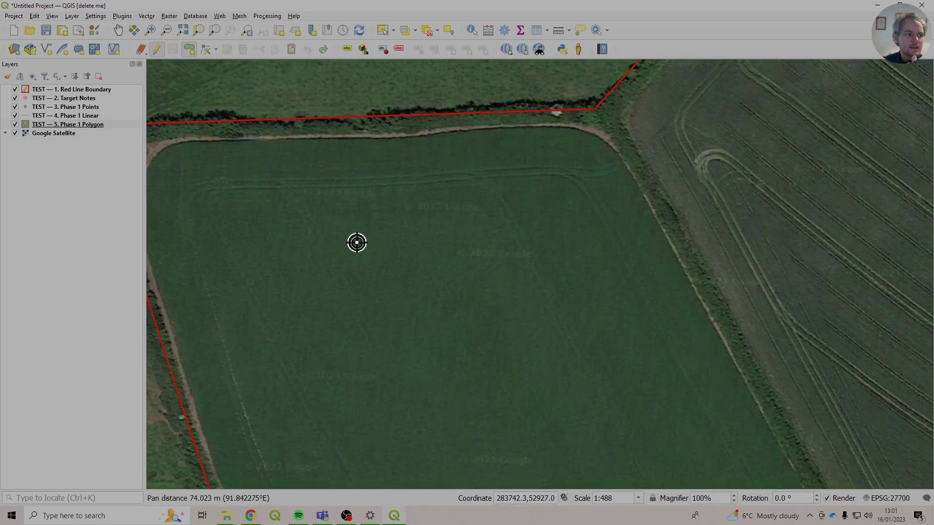
Step: Show the Snapping toolbar, enable snapping and add snapping to areas
{"action": "right_click", "coordinate": [672, 48]}
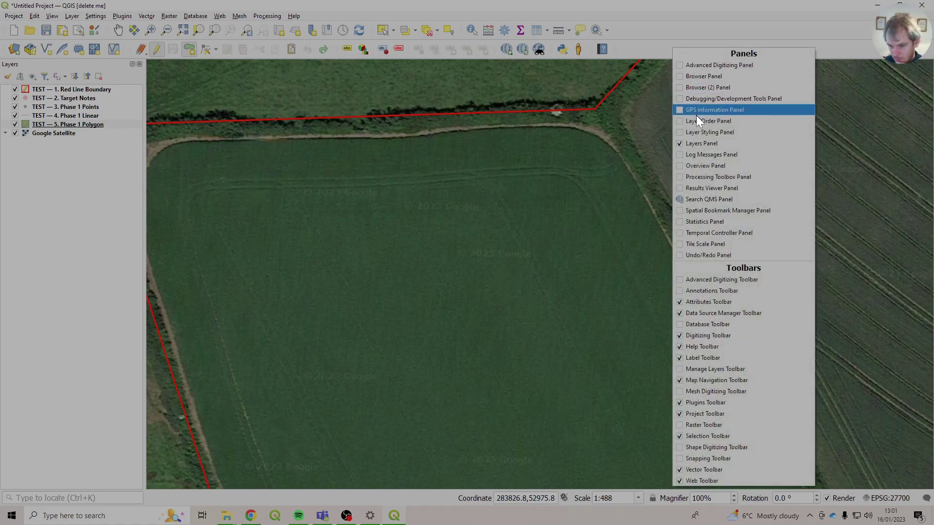
{"action": "left_click", "coordinate": [713, 457]}
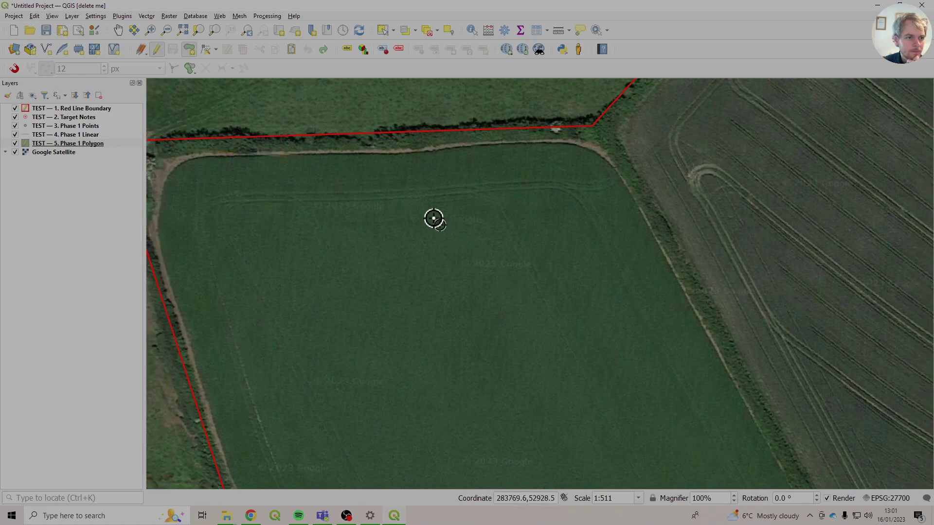
{"action": "left_click", "coordinate": [16, 69]}
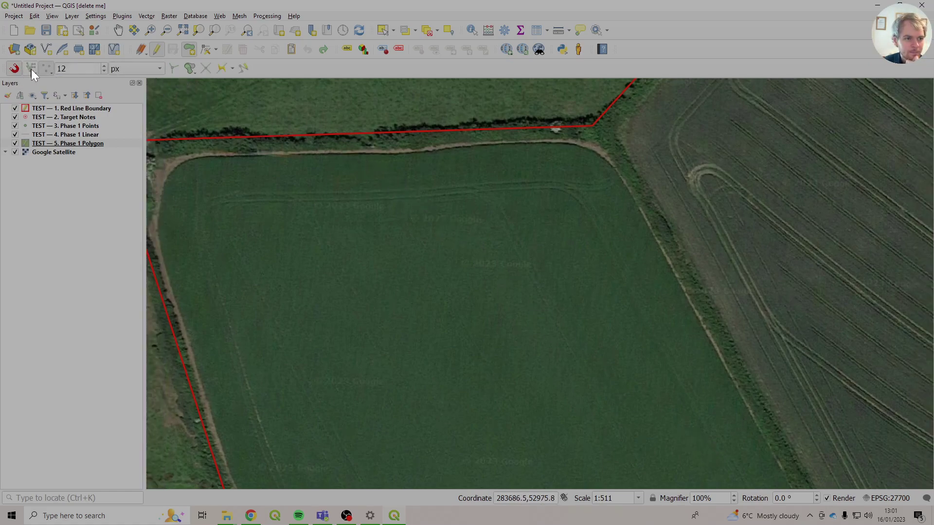
{"action": "left_click", "coordinate": [48, 69]}
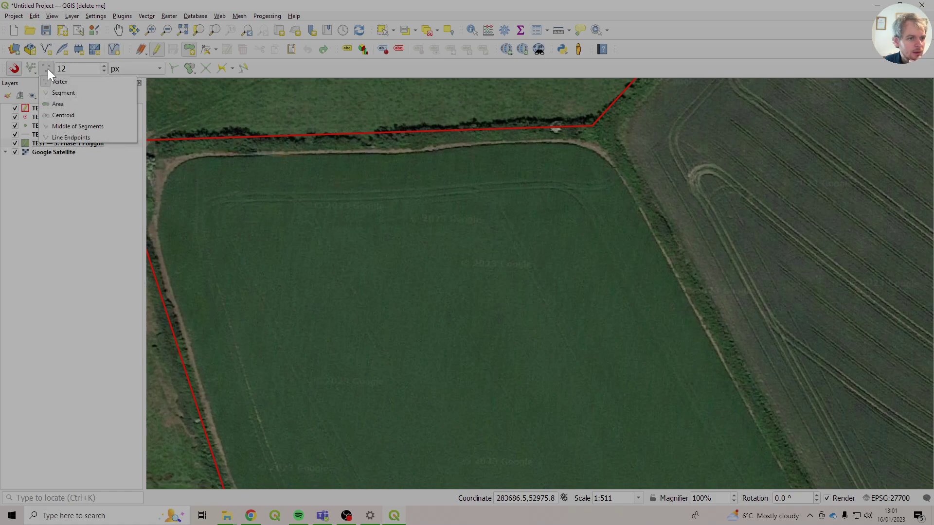
{"action": "left_click", "coordinate": [54, 104]}
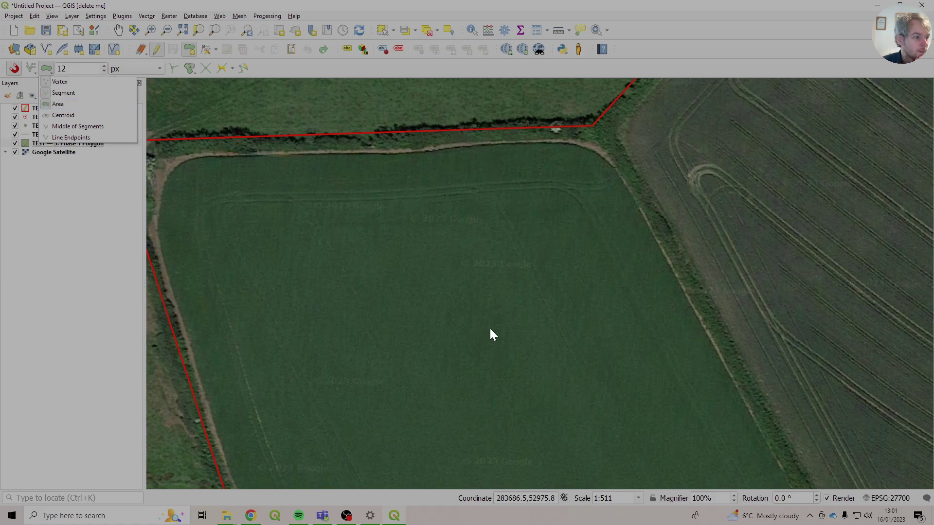
{"action": "left_click", "coordinate": [317, 3]}
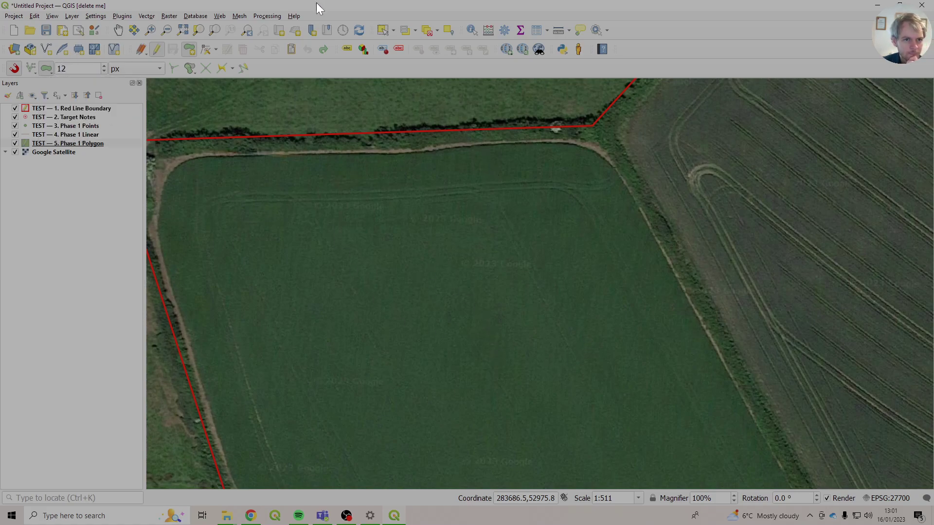
Step: Avoid overlaps on the active layer and turn on intersection snapping and topological editing
{"action": "left_click", "coordinate": [190, 71]}
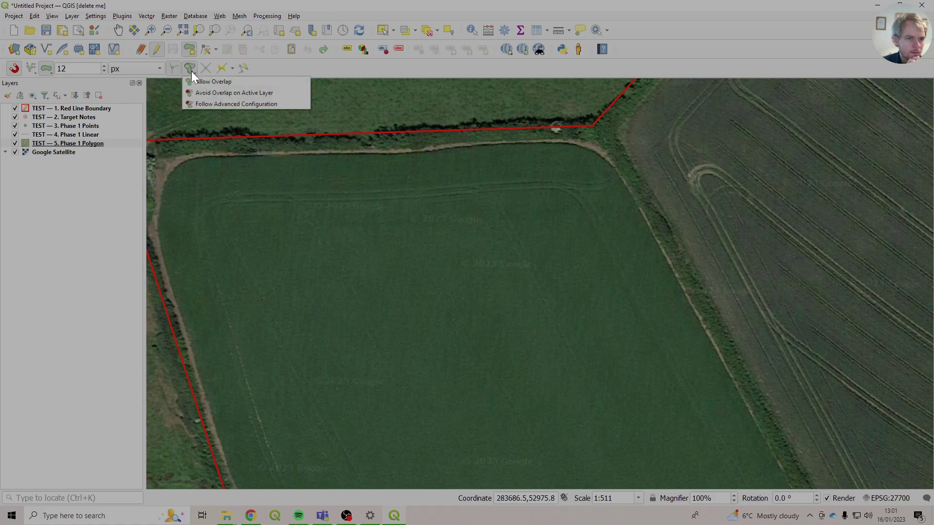
{"action": "left_click", "coordinate": [232, 93]}
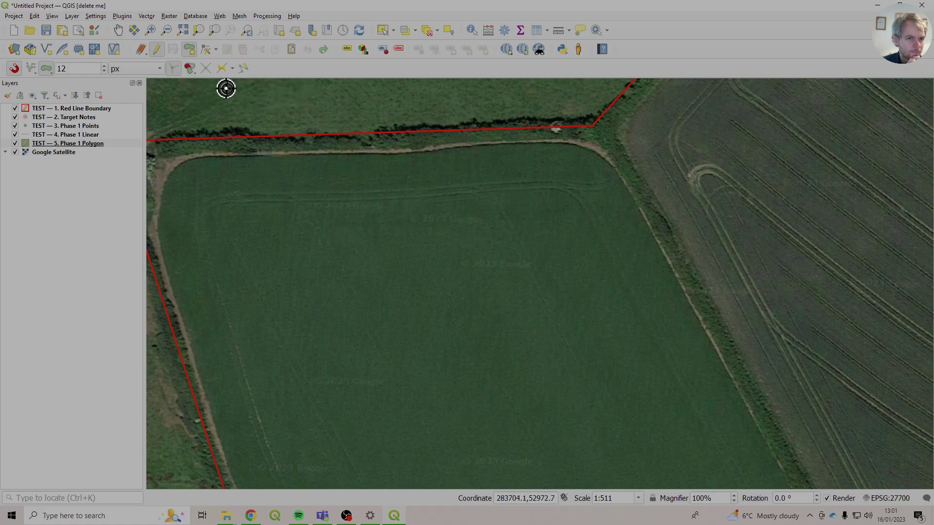
{"action": "left_click", "coordinate": [209, 69]}
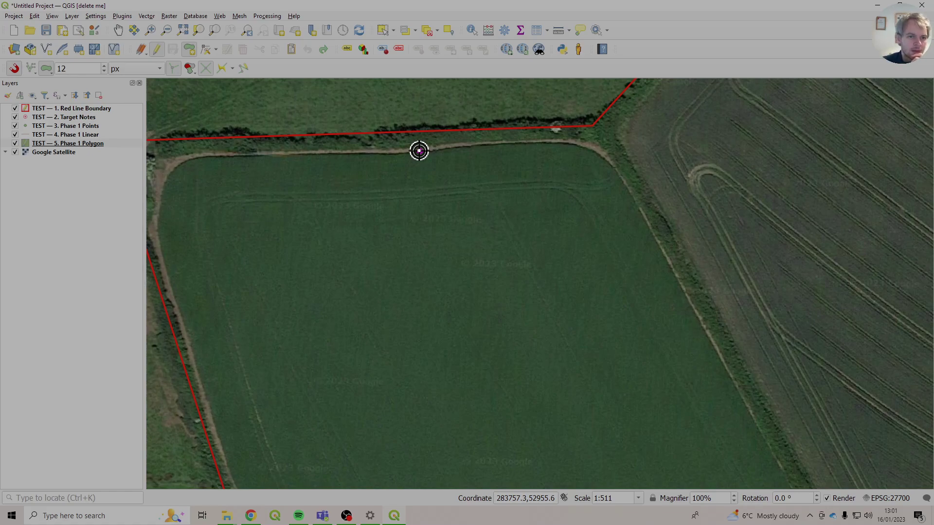
{"action": "left_click", "coordinate": [172, 70]}
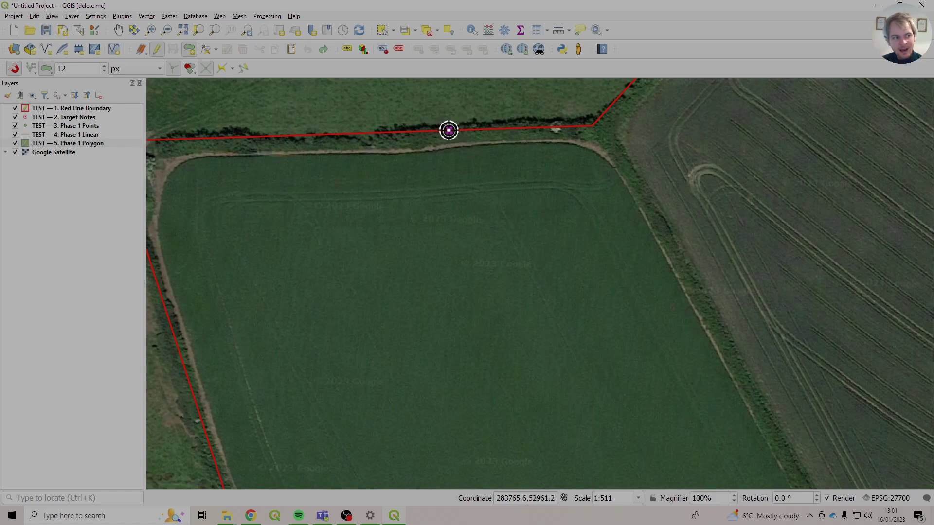
Step: Draw a first five-corner trial polygon in the field and accept it without attributes
{"action": "left_click", "coordinate": [194, 72]}
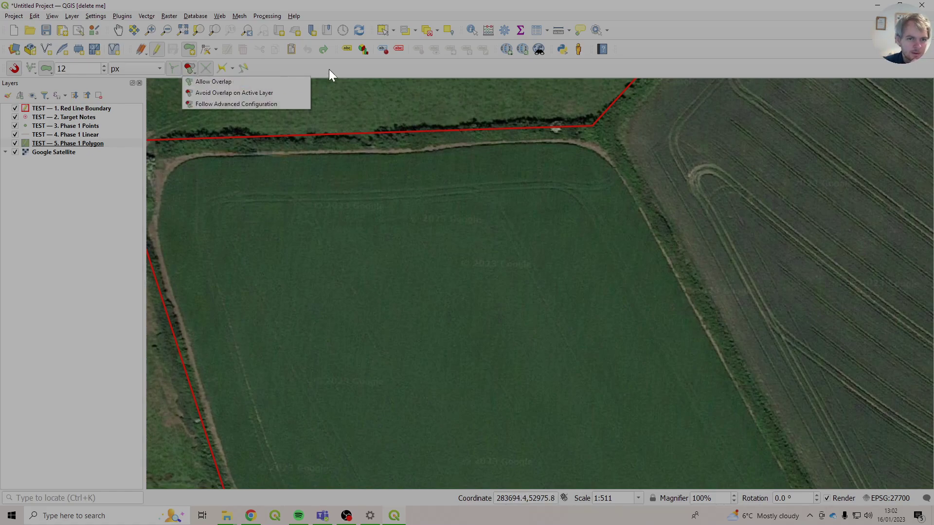
{"action": "left_click", "coordinate": [405, 162]}
{"action": "left_click", "coordinate": [421, 265]}
{"action": "left_click", "coordinate": [492, 280]}
{"action": "left_click", "coordinate": [494, 207]}
{"action": "left_click", "coordinate": [452, 139]}
{"action": "right_click", "coordinate": [445, 162]}
{"action": "left_click", "coordinate": [591, 383]}
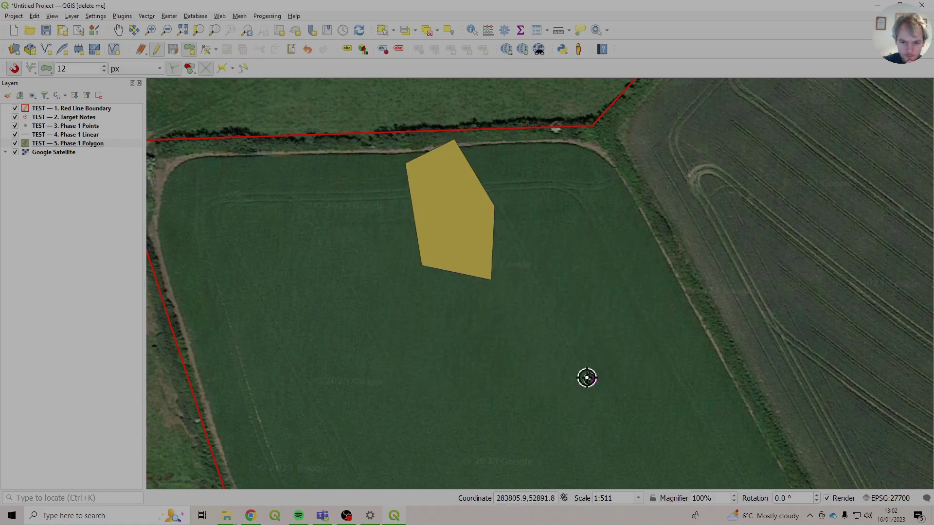
Step: Draw a second overlapping trial polygon and accept it with an empty Habitat
{"action": "left_click", "coordinate": [347, 200]}
{"action": "left_click", "coordinate": [435, 213]}
{"action": "left_click", "coordinate": [444, 287]}
{"action": "left_click", "coordinate": [366, 301]}
{"action": "right_click", "coordinate": [362, 290]}
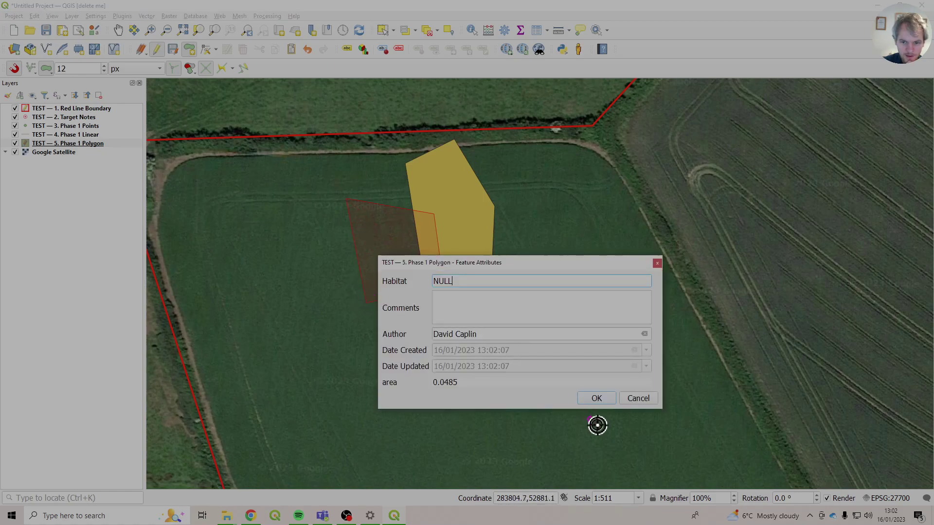
{"action": "left_click_drag", "start_coordinate": [500, 263], "coordinate": [506, 335]}
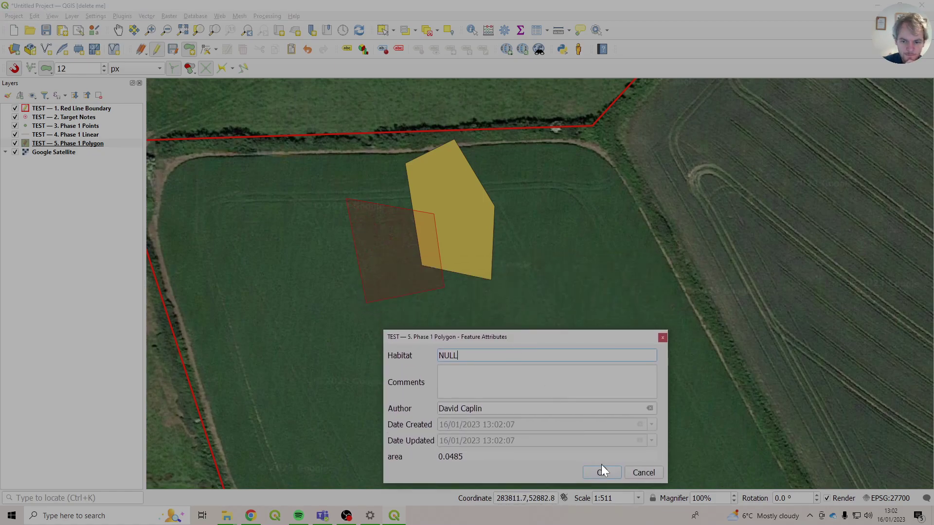
{"action": "left_click", "coordinate": [605, 470]}
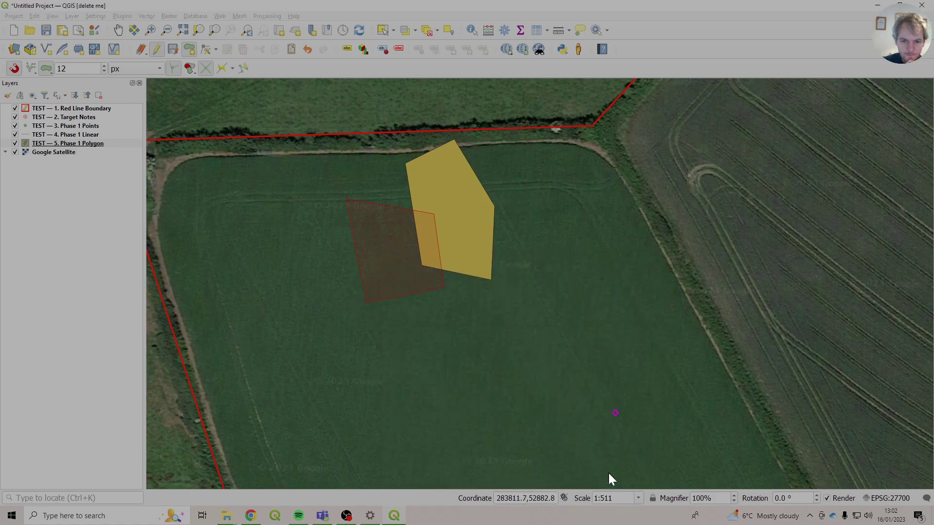
Step: Inspect both polygons' vertices, undo the second polygon and vertex changes, then select the remaining polygon
{"action": "left_click", "coordinate": [206, 50]}
{"action": "right_click", "coordinate": [405, 230]}
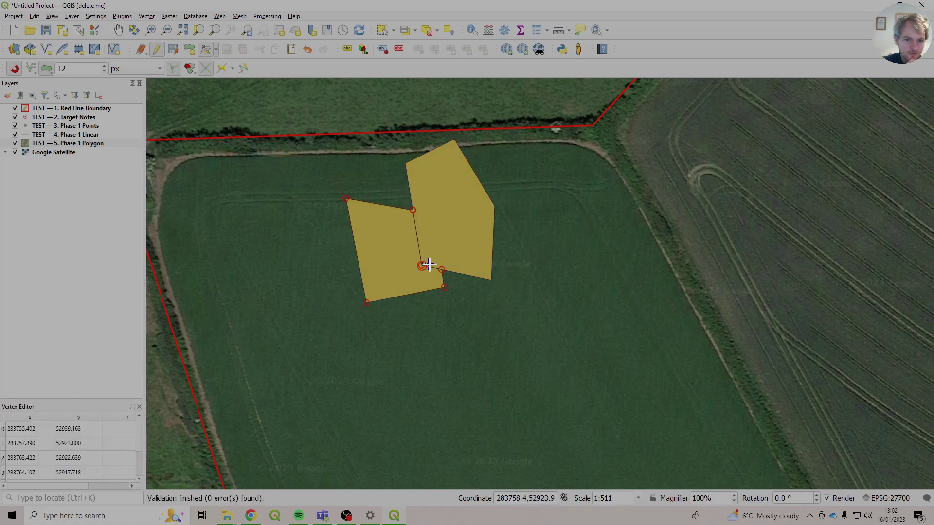
{"action": "right_click", "coordinate": [442, 230]}
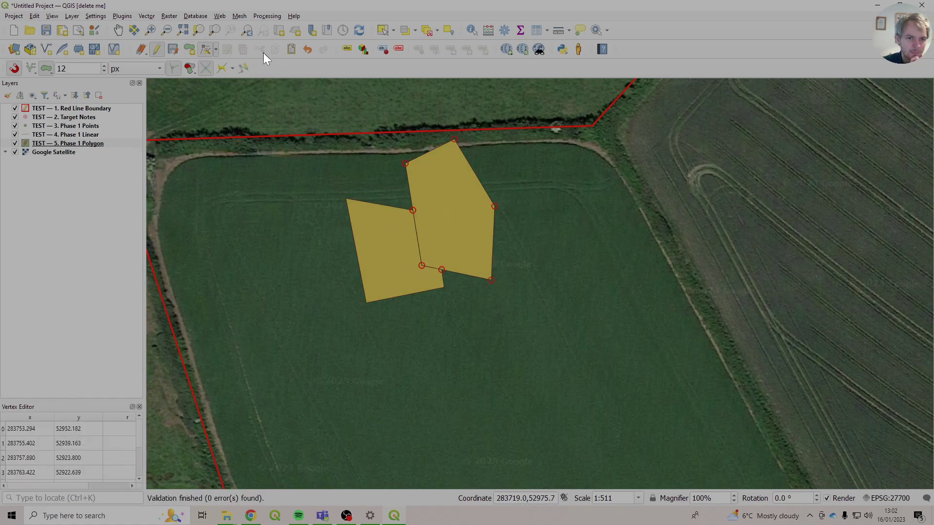
{"action": "left_click", "coordinate": [307, 51]}
{"action": "left_click", "coordinate": [307, 55]}
{"action": "left_click", "coordinate": [307, 54]}
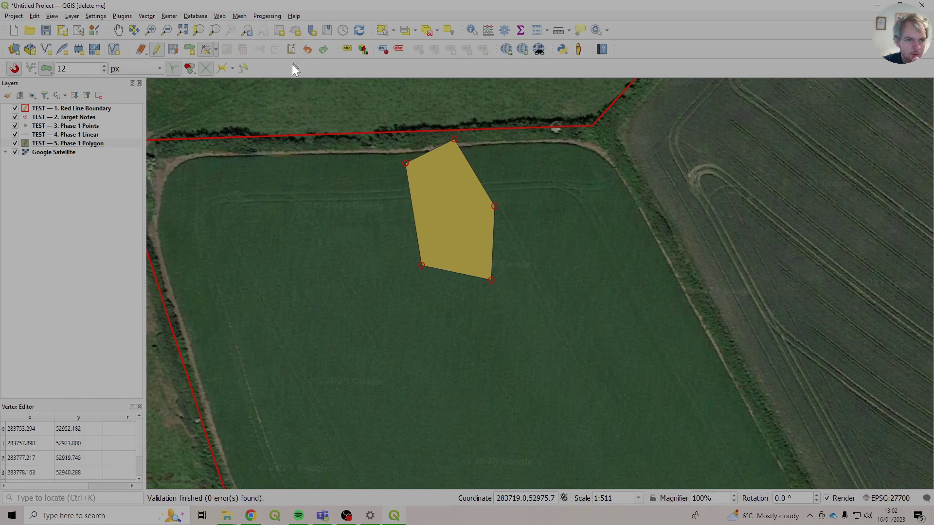
{"action": "left_click", "coordinate": [381, 30]}
{"action": "left_click", "coordinate": [450, 225]}
Step: Delete the trial polygon and bring the field's top-left corner into view
{"action": "key", "text": "Delete"}
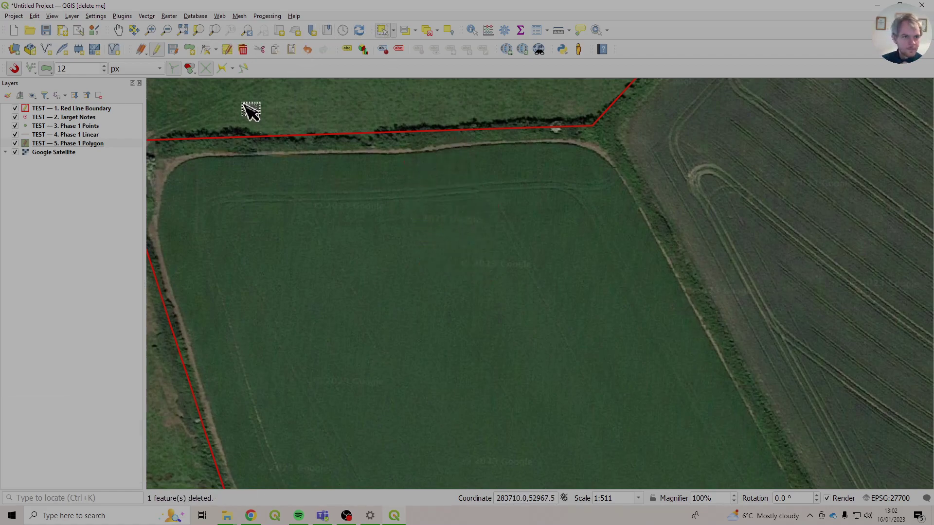
{"action": "left_click", "coordinate": [189, 49]}
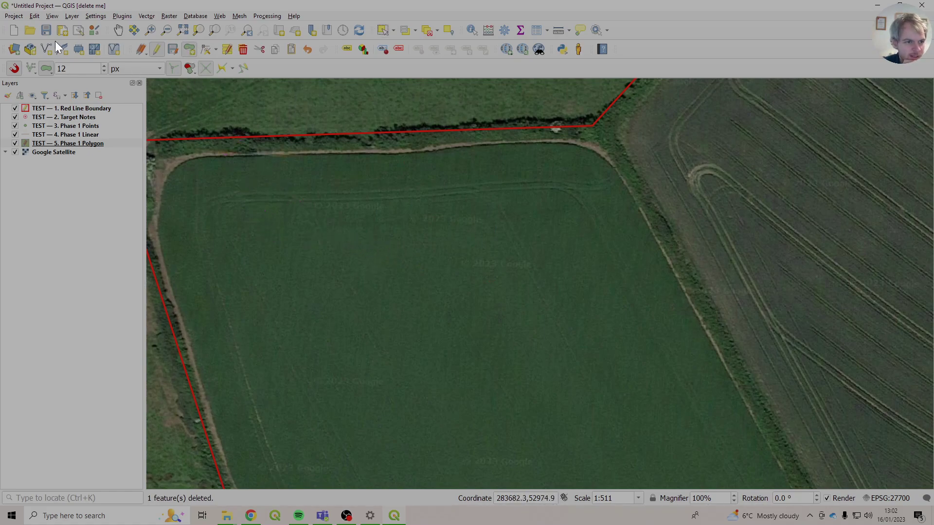
{"action": "left_click_drag", "start_coordinate": [240, 165], "coordinate": [315, 205]}
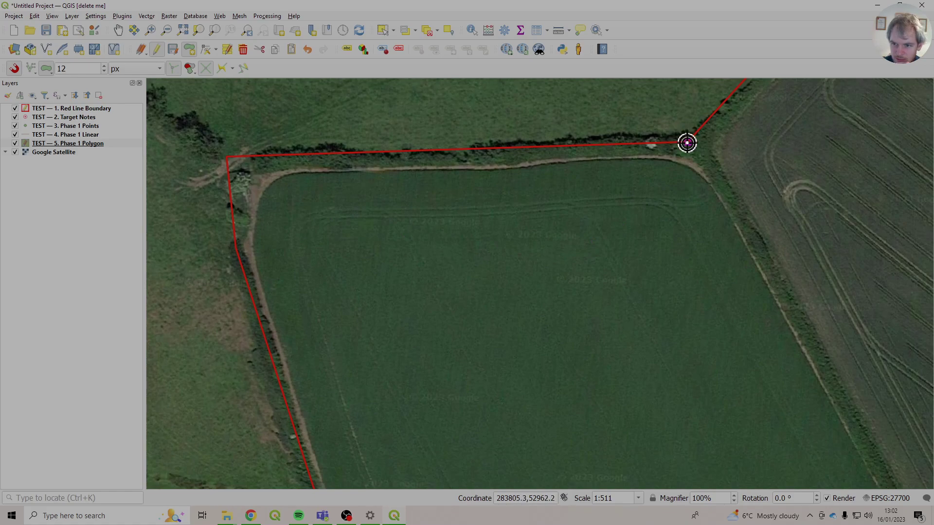
Step: Trace the strip's vertices down the left edge and along the top edge to the top-right hedge corner
{"action": "left_click", "coordinate": [227, 157]}
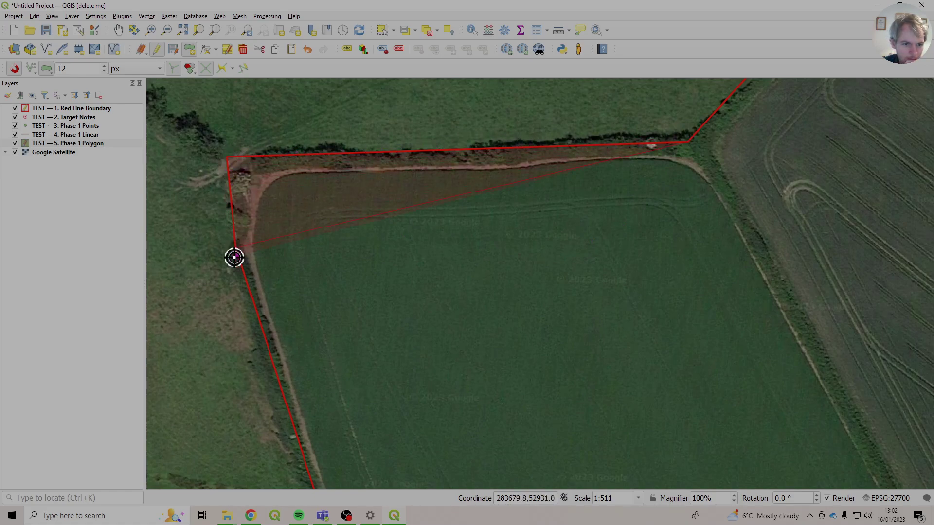
{"action": "left_click", "coordinate": [244, 241]}
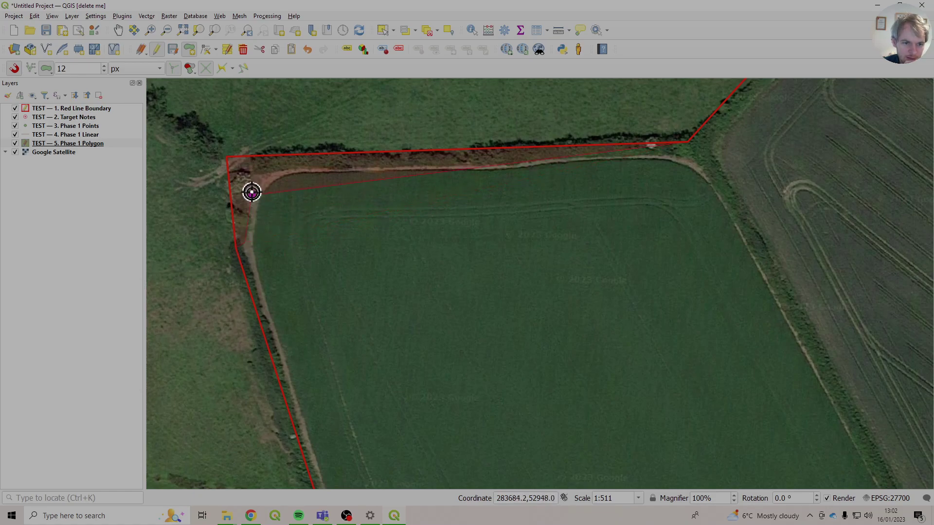
{"action": "left_click", "coordinate": [255, 175]}
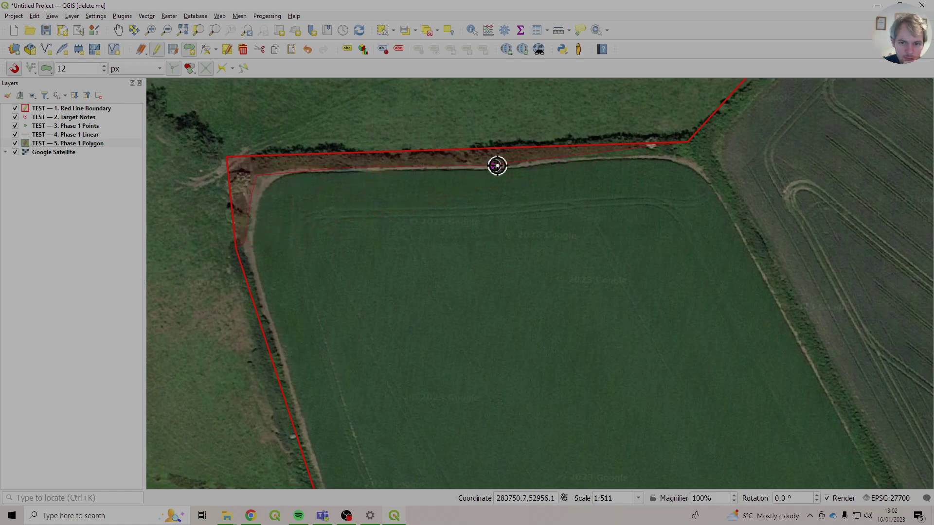
{"action": "left_click", "coordinate": [557, 157]}
{"action": "left_click", "coordinate": [688, 144]}
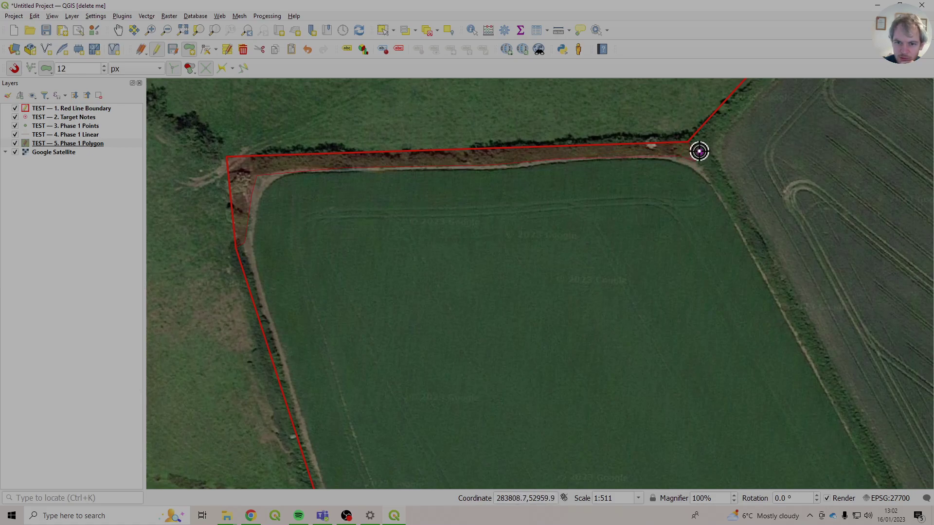
Step: Close the northern strip polygon and enter 'Poor Semi-improved Grassland' as its Habitat
{"action": "right_click", "coordinate": [701, 150]}
{"action": "left_click", "coordinate": [489, 371]}
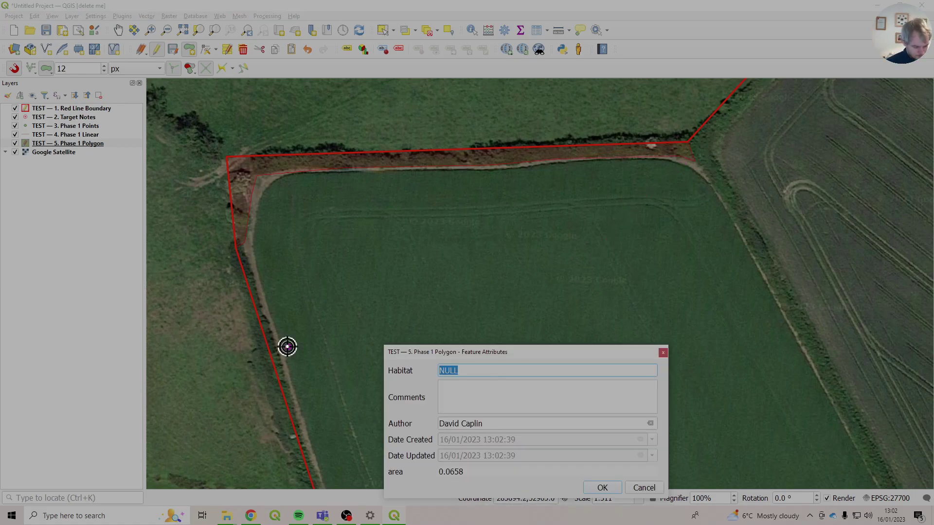
{"action": "type", "text": "Poor Semi-"}
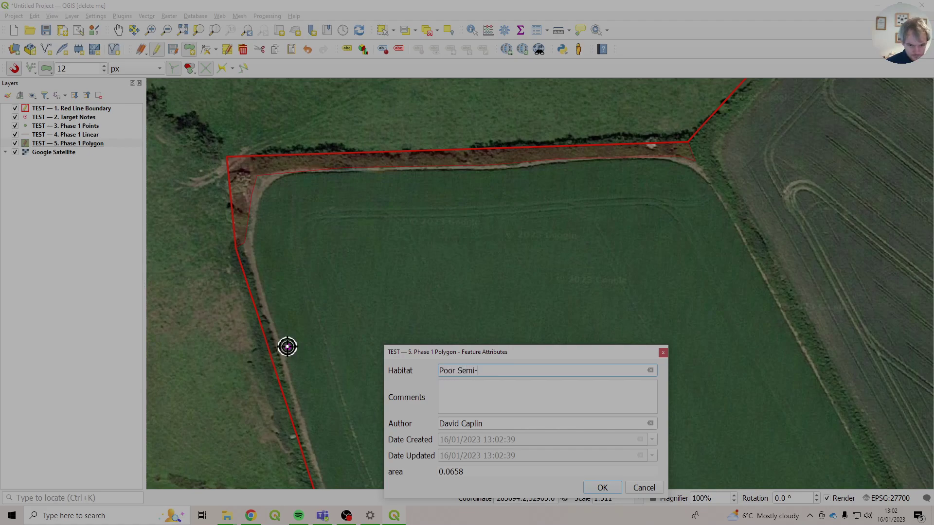
{"action": "type", "text": "improved"}
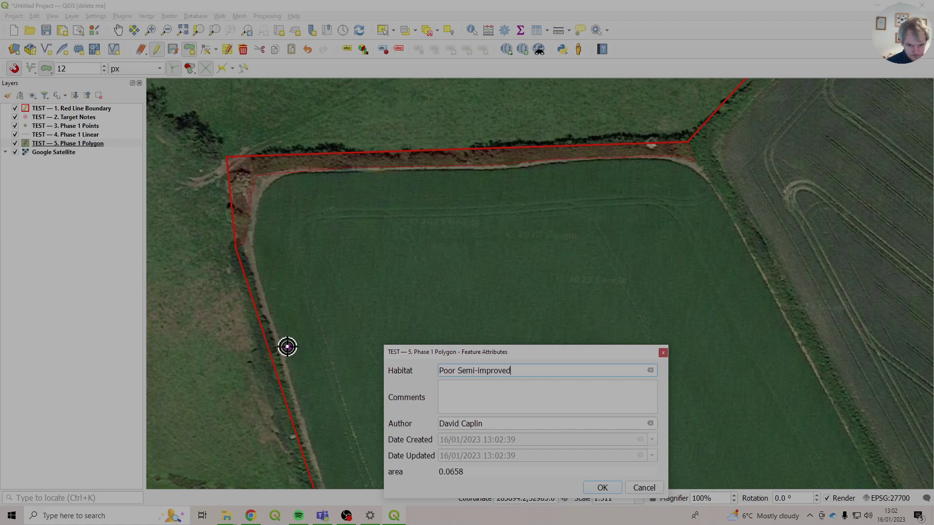
{"action": "type", "text": " Grassland"}
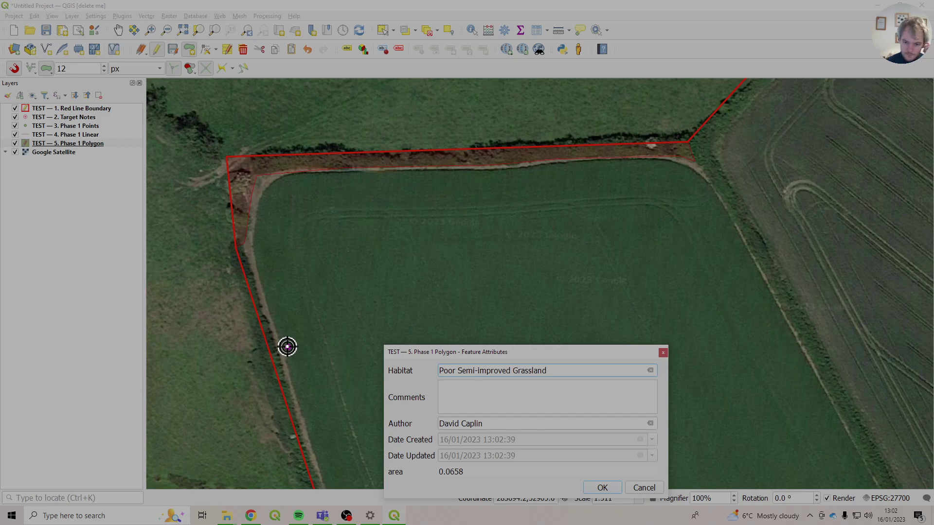
{"action": "left_click_drag", "start_coordinate": [450, 350], "coordinate": [461, 151]}
{"action": "left_click_drag", "start_coordinate": [495, 224], "coordinate": [460, 226]}
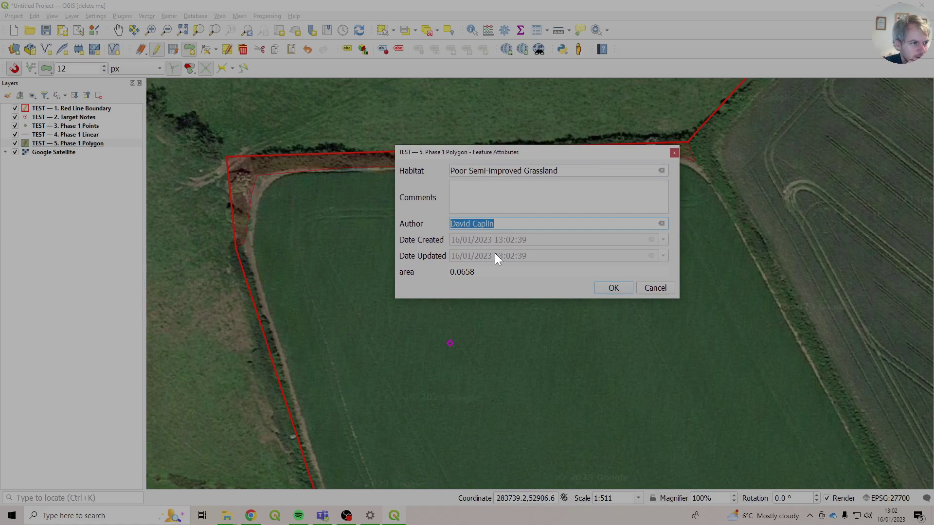
{"action": "left_click", "coordinate": [482, 201]}
{"action": "left_click_drag", "start_coordinate": [472, 151], "coordinate": [498, 188]}
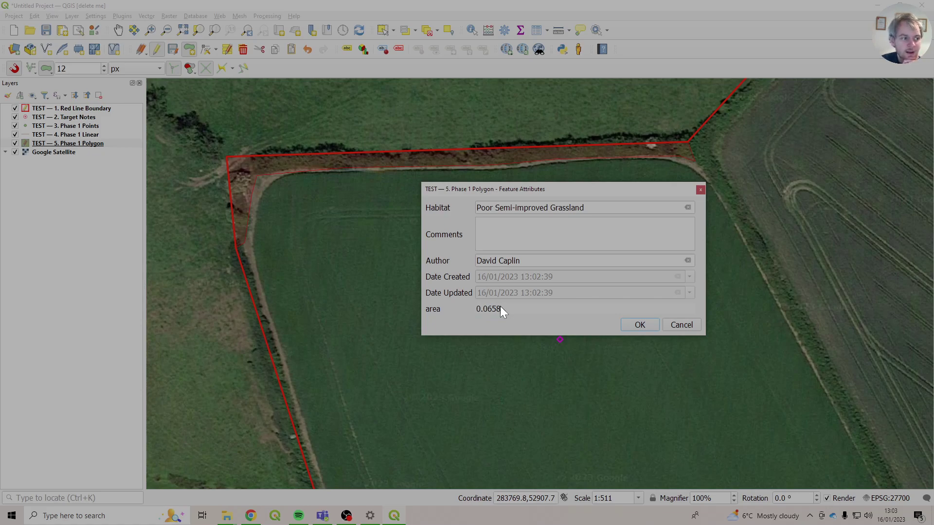
{"action": "left_click", "coordinate": [511, 312]}
Step: Save the strip polygon, then trace the main field's corners along the strip's inner edge
{"action": "left_click", "coordinate": [640, 325]}
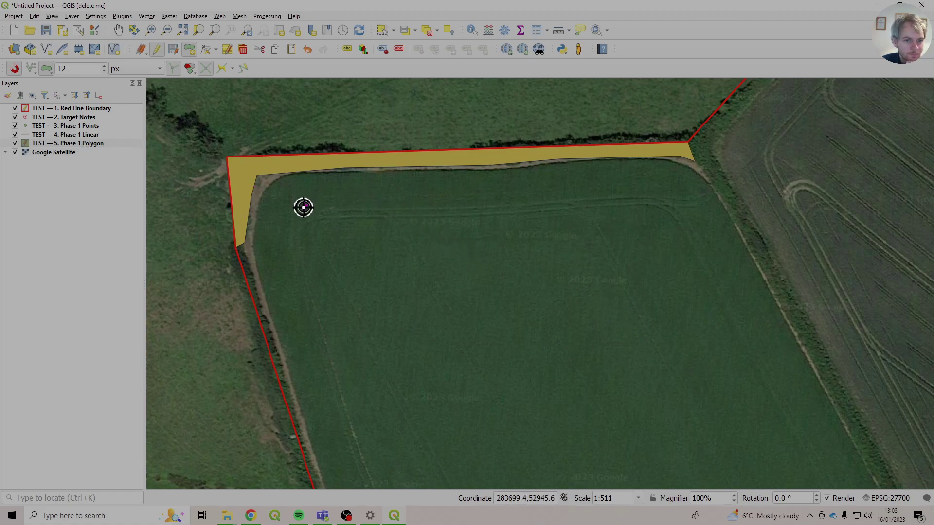
{"action": "left_click", "coordinate": [243, 243]}
{"action": "left_click", "coordinate": [304, 426]}
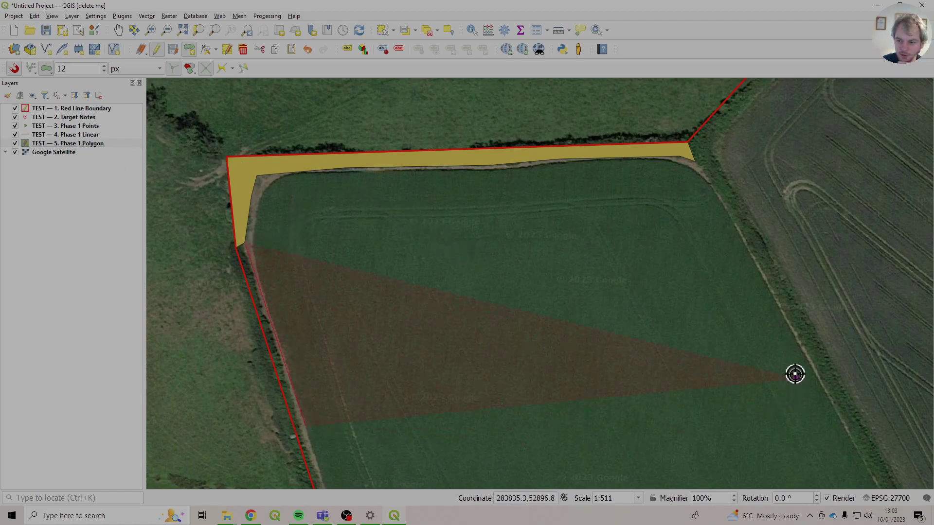
{"action": "left_click", "coordinate": [808, 360]}
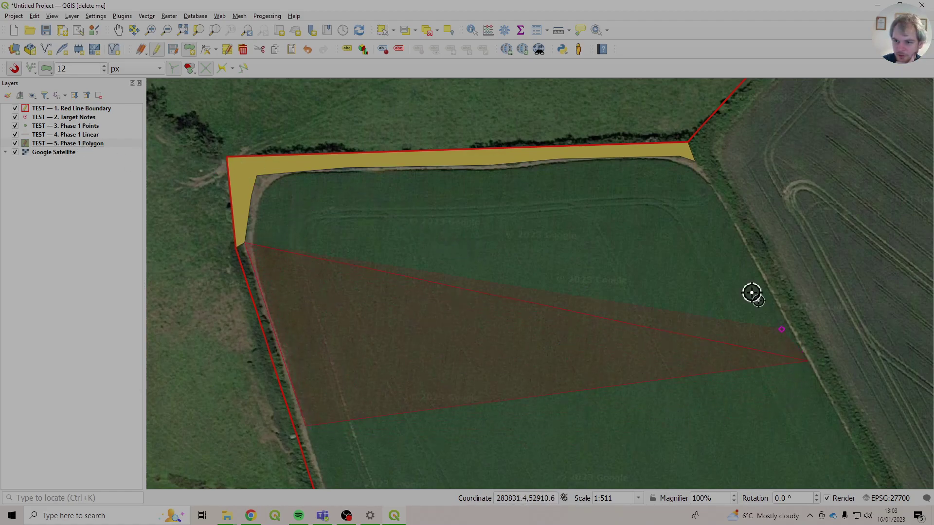
{"action": "left_click", "coordinate": [696, 165]}
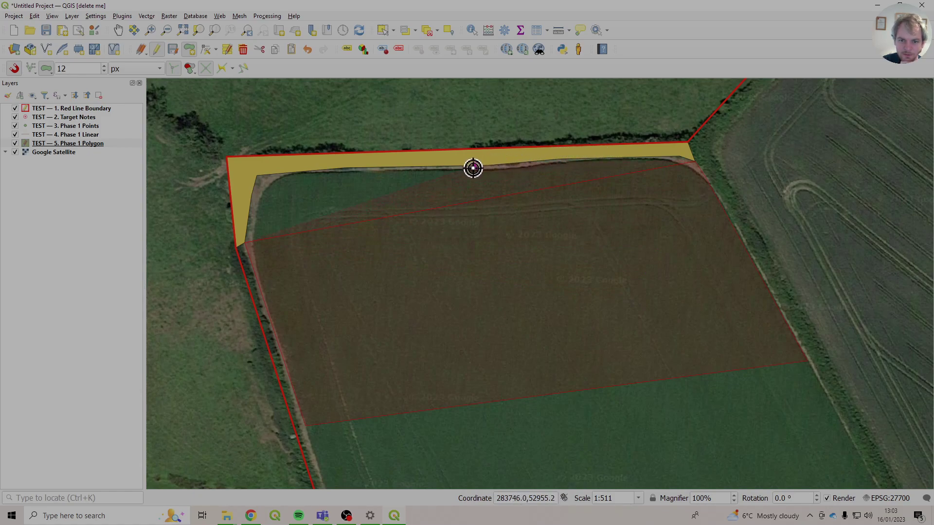
{"action": "left_click_drag", "start_coordinate": [677, 224], "coordinate": [619, 253]}
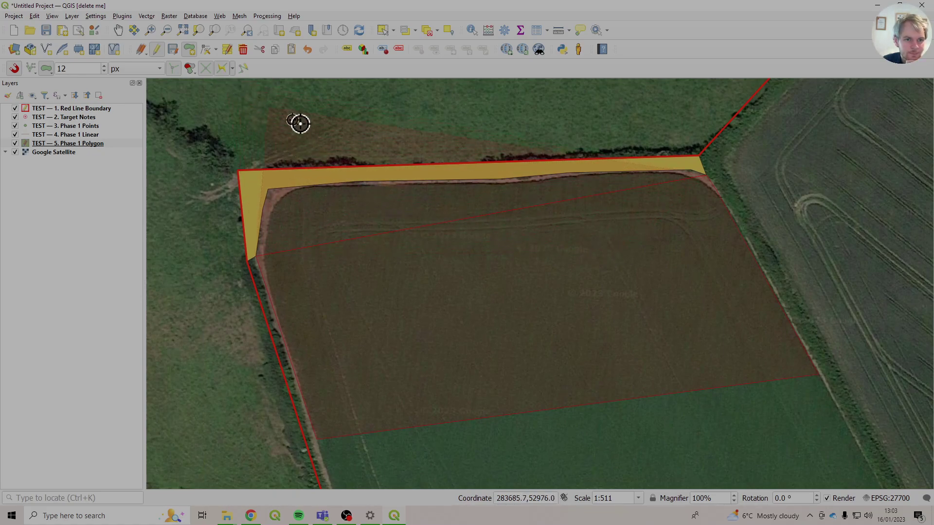
{"action": "left_click_drag", "start_coordinate": [694, 267], "coordinate": [642, 269]}
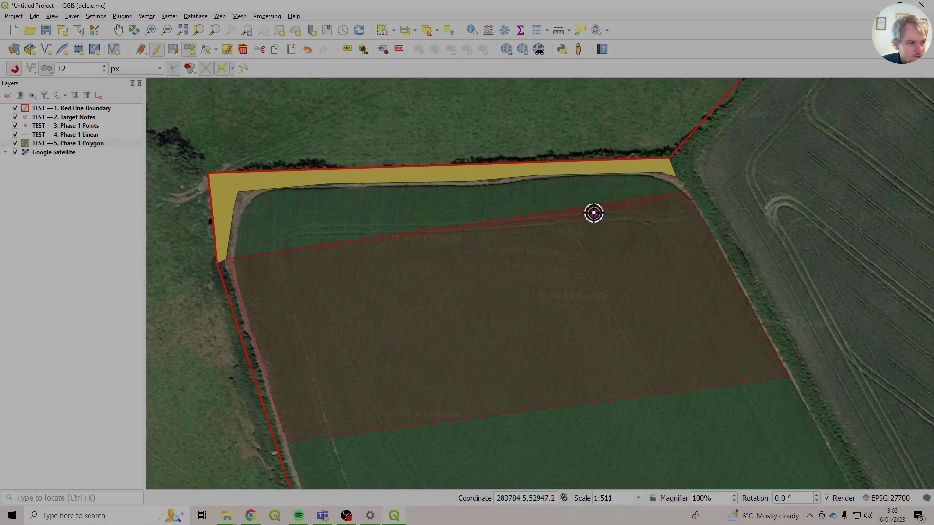
{"action": "left_click", "coordinate": [678, 180]}
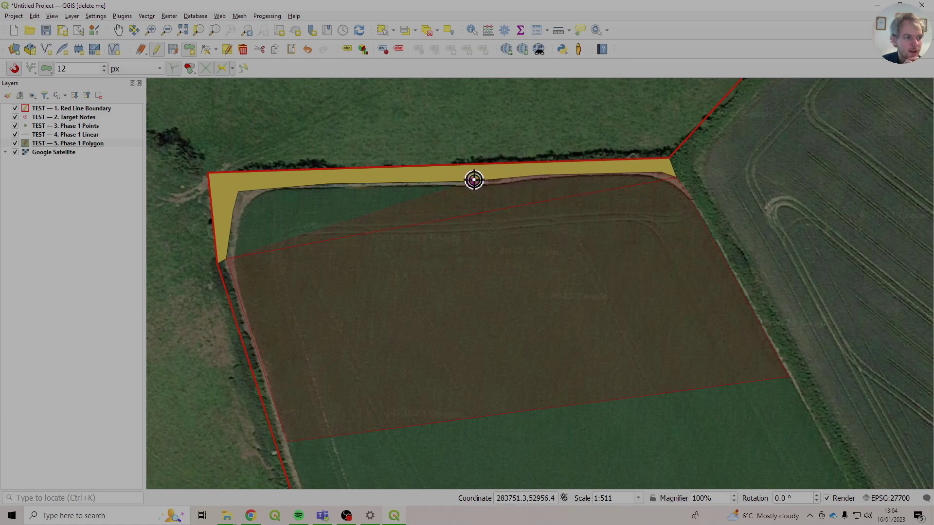
{"action": "left_click", "coordinate": [474, 180]}
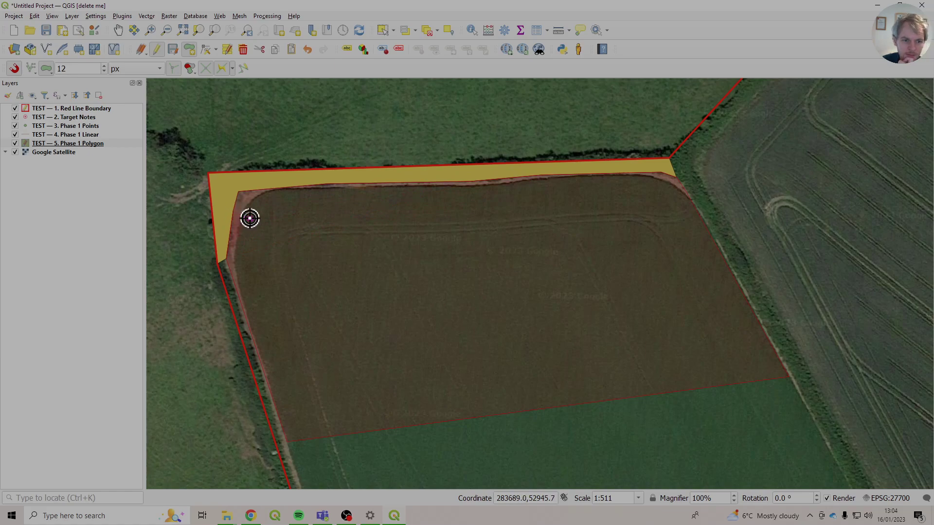
Step: Close the field polygon and save it with Habitat 'Arable'
{"action": "right_click", "coordinate": [249, 219]}
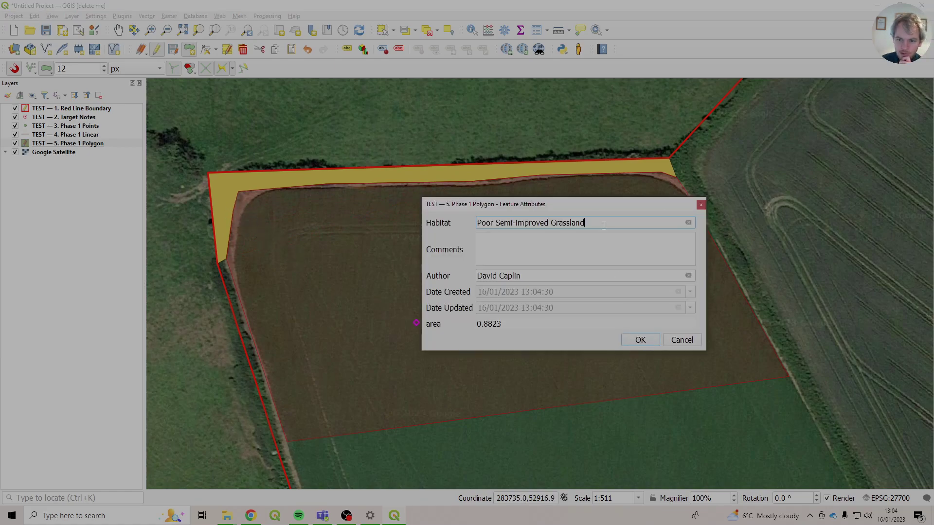
{"action": "key", "text": "ctrl+a"}
{"action": "type", "text": "A"}
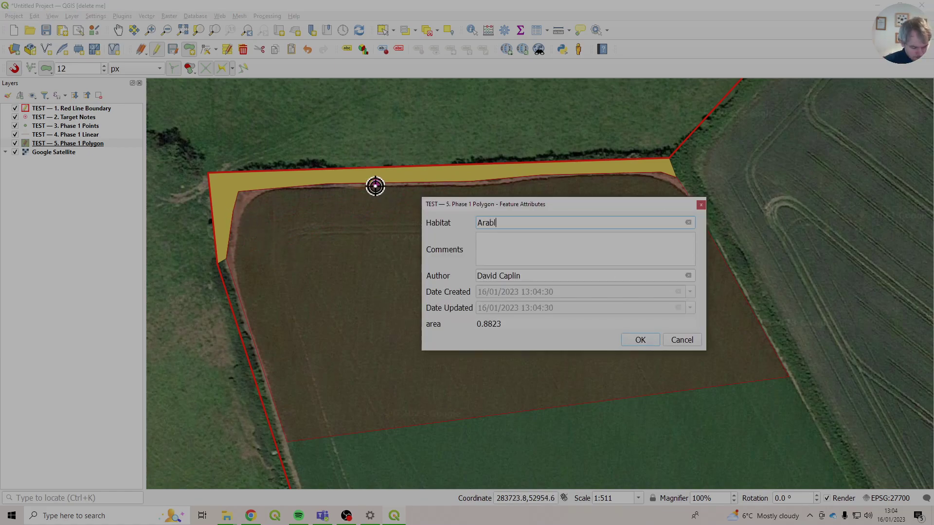
{"action": "key", "text": "Return"}
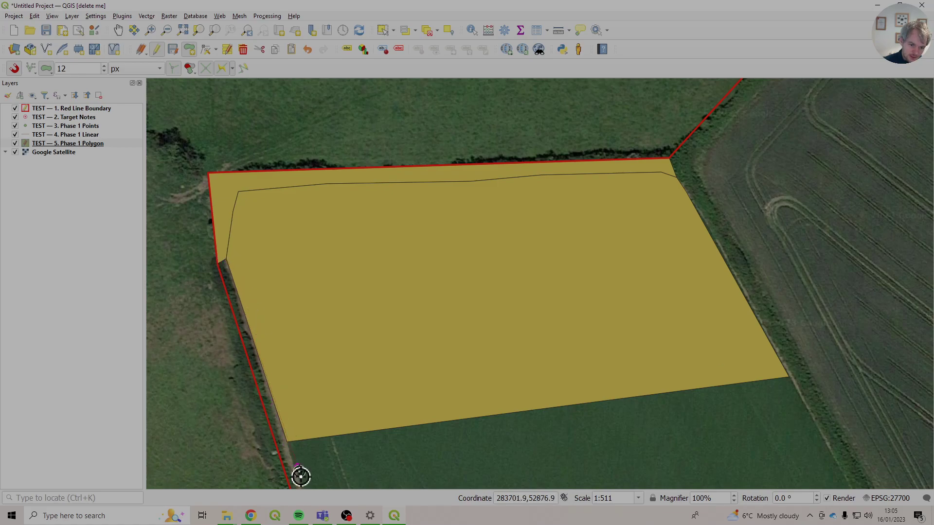
Step: Outline a sliver polygon along the left boundary, then discard it without saving
{"action": "left_click", "coordinate": [286, 452]}
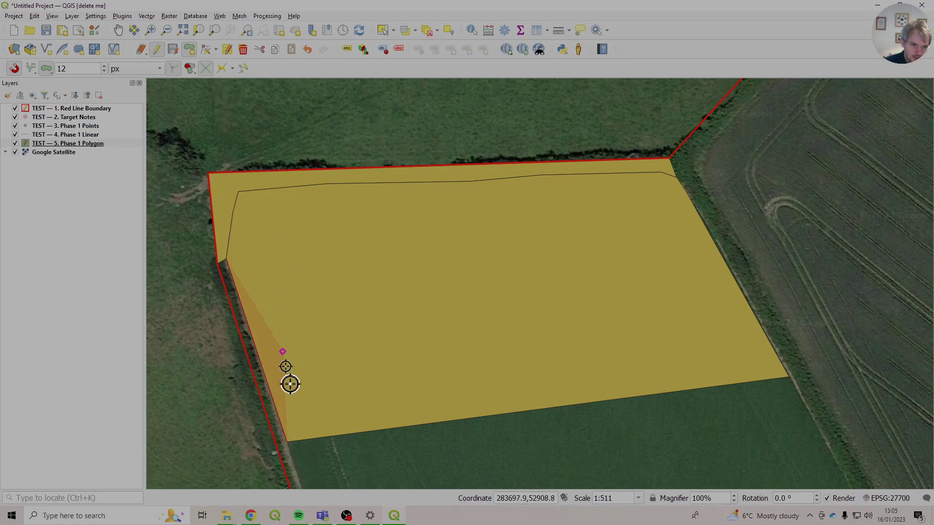
{"action": "left_click", "coordinate": [278, 443]}
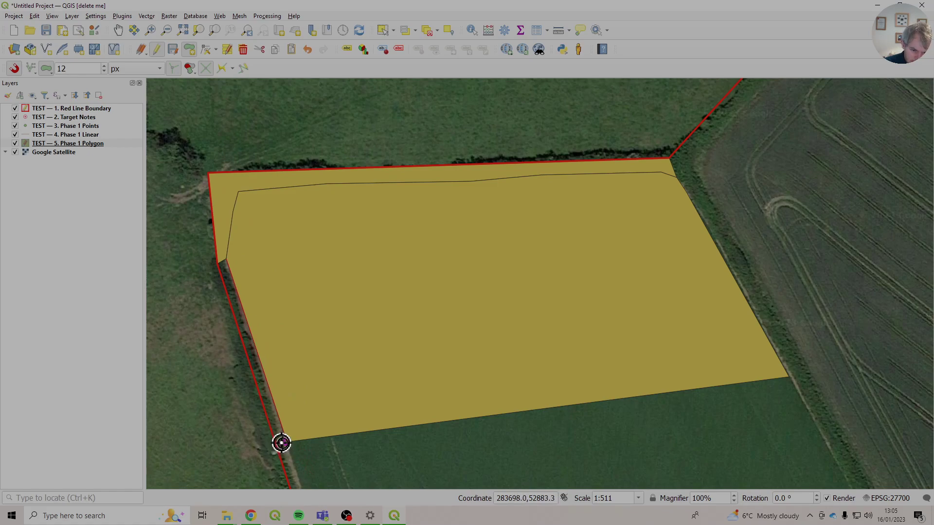
{"action": "left_click", "coordinate": [226, 267]}
{"action": "left_click_drag", "start_coordinate": [338, 448], "coordinate": [186, 252]}
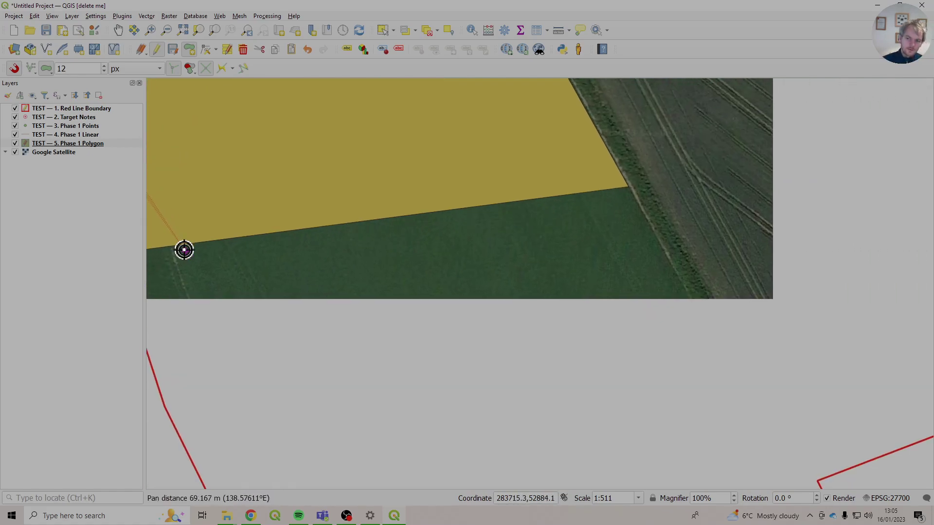
{"action": "scroll", "coordinate": [285, 298], "scroll_direction": "down", "scroll_amount": 1}
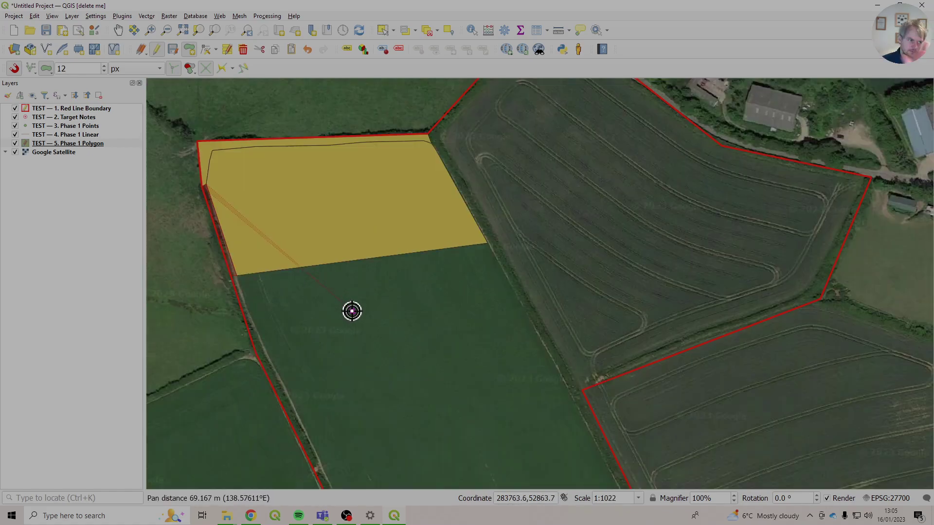
{"action": "right_click", "coordinate": [327, 334]}
{"action": "left_click", "coordinate": [693, 358]}
Step: Pan toward the neighbouring field and toggle polygon-layer editing off and back on
{"action": "left_click_drag", "start_coordinate": [475, 266], "coordinate": [579, 327]}
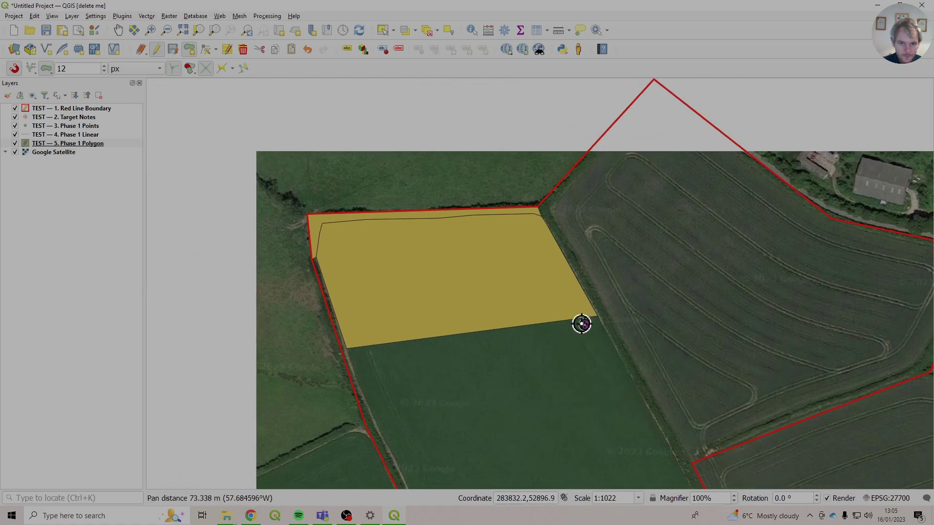
{"action": "left_click_drag", "start_coordinate": [502, 198], "coordinate": [402, 223]}
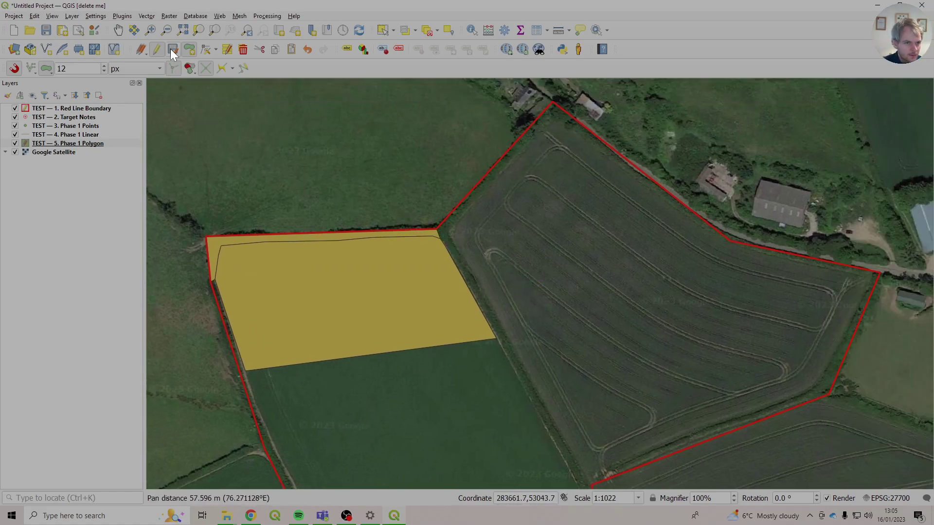
{"action": "left_click", "coordinate": [157, 49]}
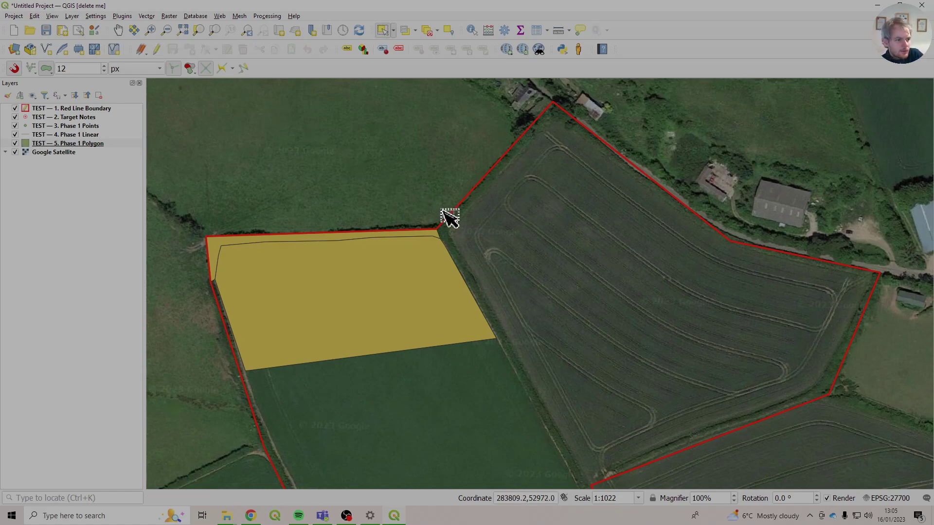
{"action": "left_click", "coordinate": [159, 47]}
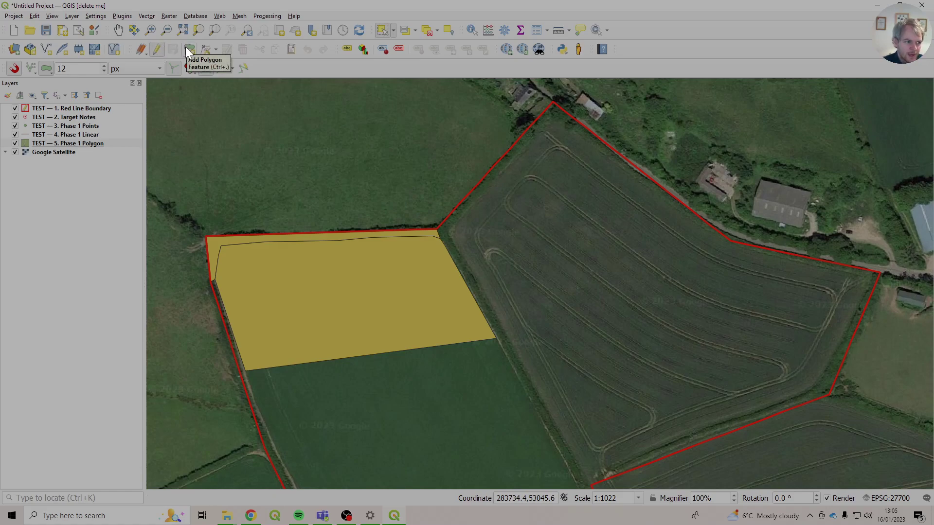
{"action": "left_click", "coordinate": [185, 47]}
{"action": "scroll", "coordinate": [527, 242], "scroll_direction": "up", "scroll_amount": 1}
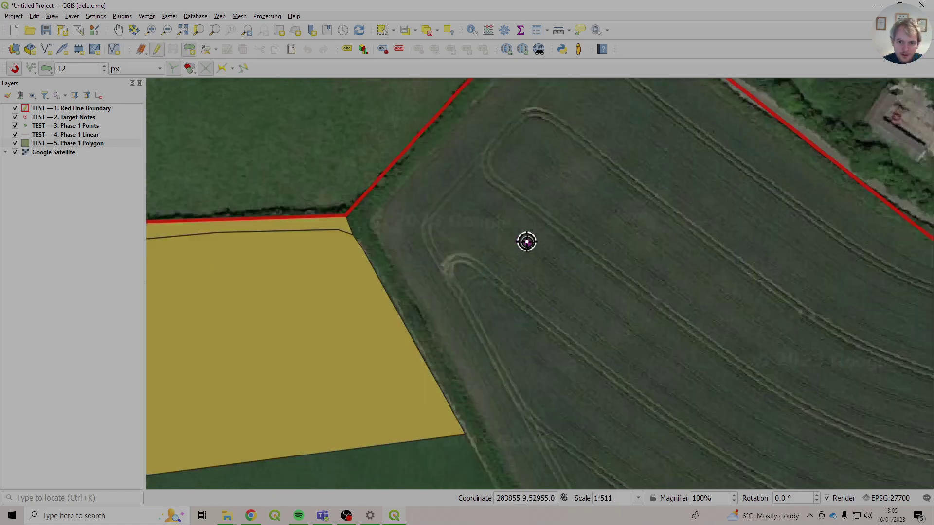
{"action": "left_click", "coordinate": [537, 139]}
{"action": "left_click", "coordinate": [527, 194]}
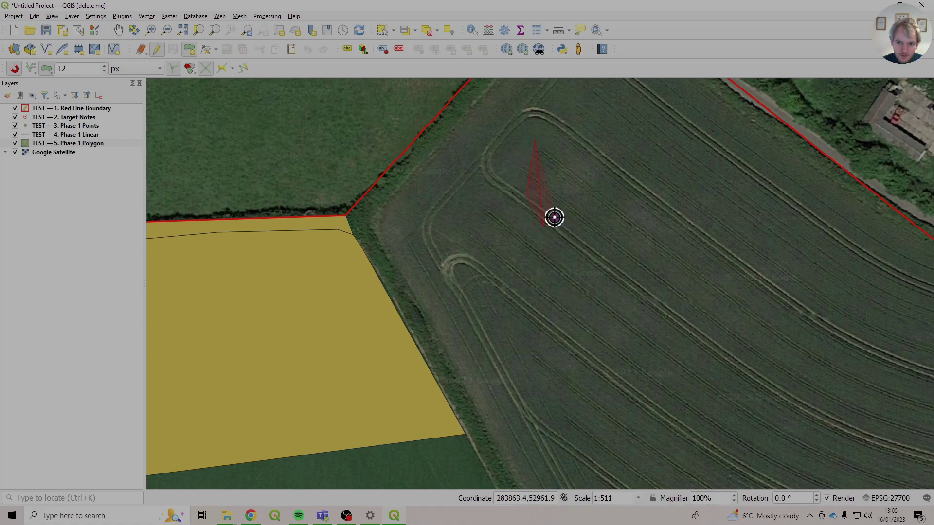
{"action": "scroll", "coordinate": [542, 220], "scroll_direction": "up", "scroll_amount": 2}
{"action": "left_click", "coordinate": [555, 242]}
{"action": "scroll", "coordinate": [554, 242], "scroll_direction": "down", "scroll_amount": 1}
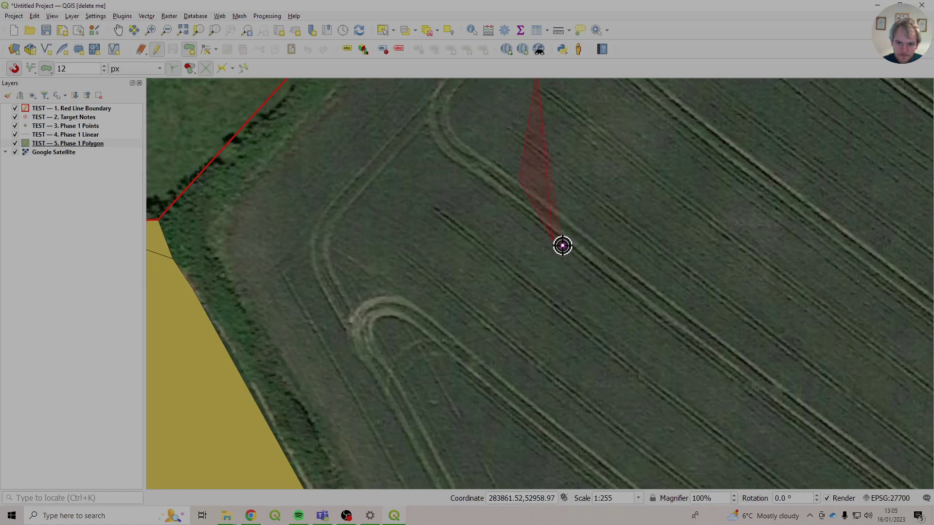
{"action": "right_click", "coordinate": [561, 245]}
{"action": "left_click", "coordinate": [640, 370]}
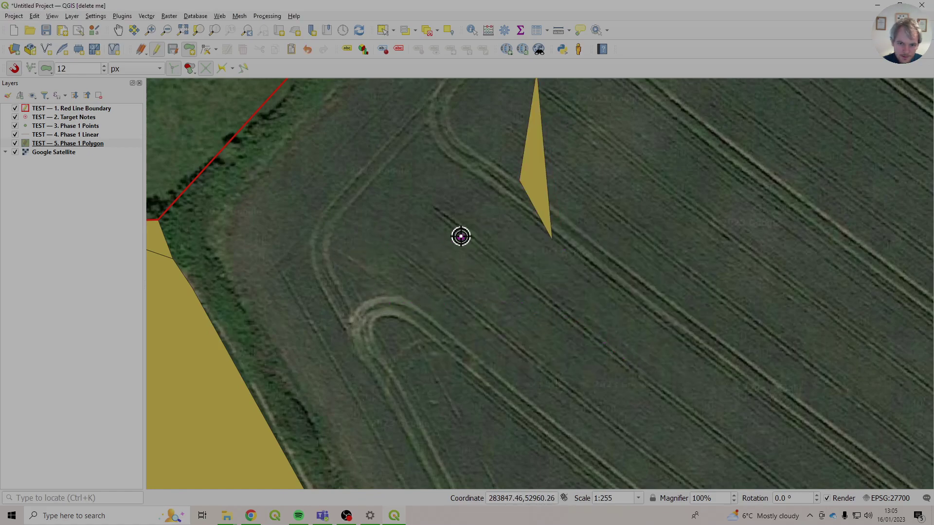
{"action": "left_click", "coordinate": [518, 181]}
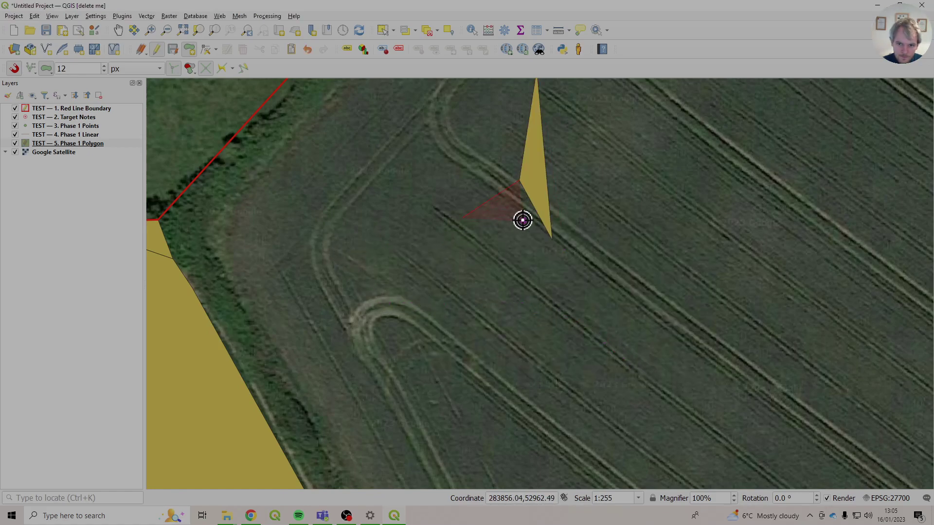
{"action": "left_click", "coordinate": [551, 242]}
{"action": "right_click", "coordinate": [515, 257]}
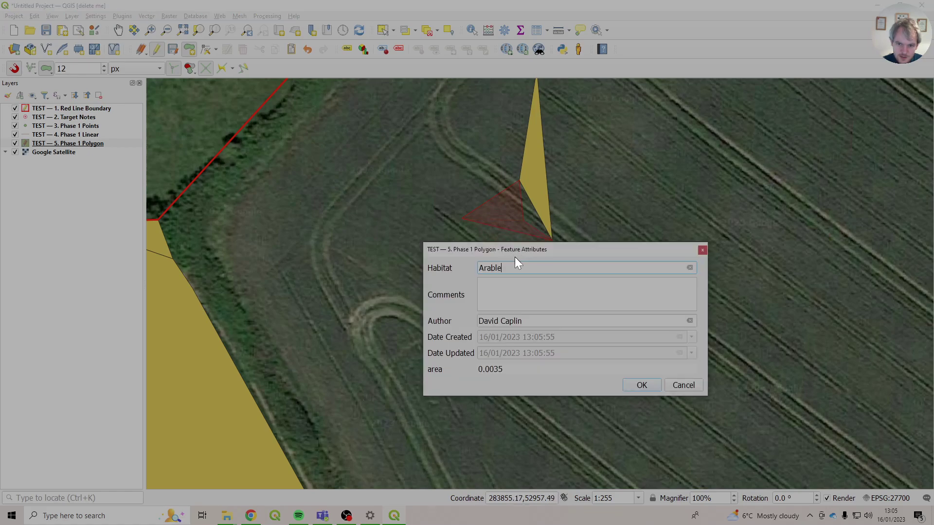
{"action": "left_click", "coordinate": [651, 388]}
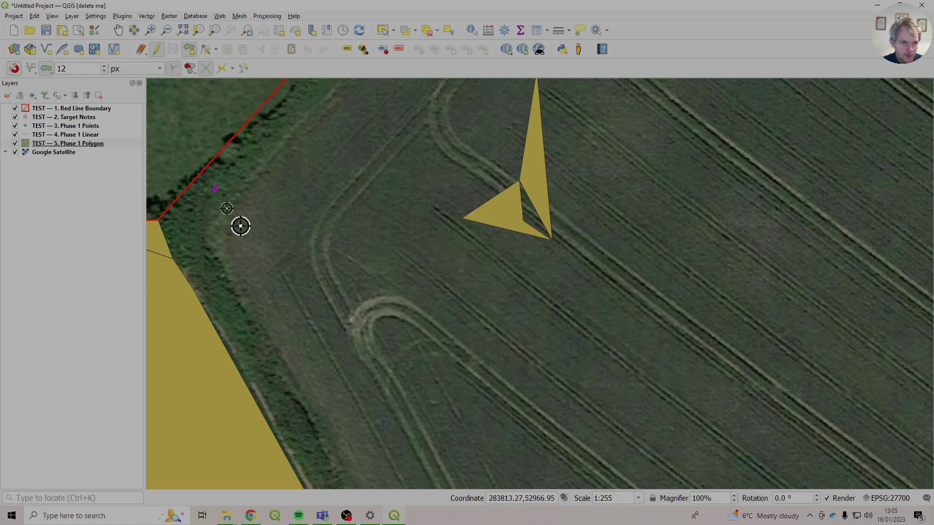
{"action": "left_click_drag", "start_coordinate": [189, 262], "coordinate": [330, 233]}
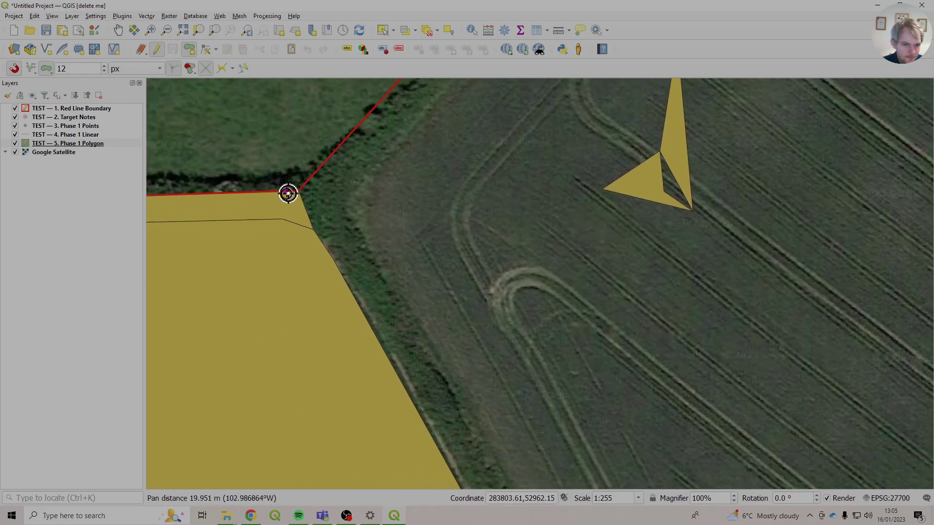
{"action": "left_click", "coordinate": [316, 227]}
{"action": "left_click", "coordinate": [342, 198]}
{"action": "right_click", "coordinate": [351, 191]}
{"action": "left_click", "coordinate": [643, 400]}
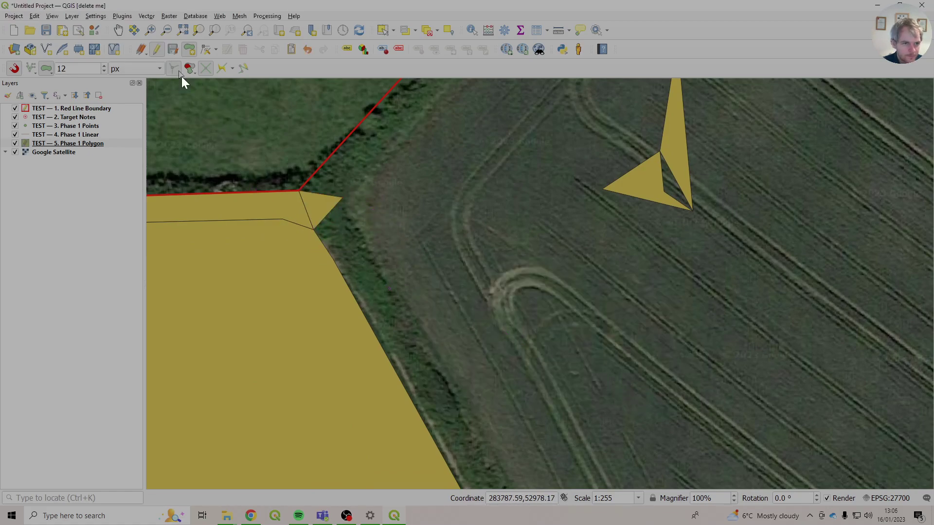
{"action": "left_click", "coordinate": [207, 49]}
{"action": "right_click", "coordinate": [328, 222]}
{"action": "right_click", "coordinate": [392, 217]}
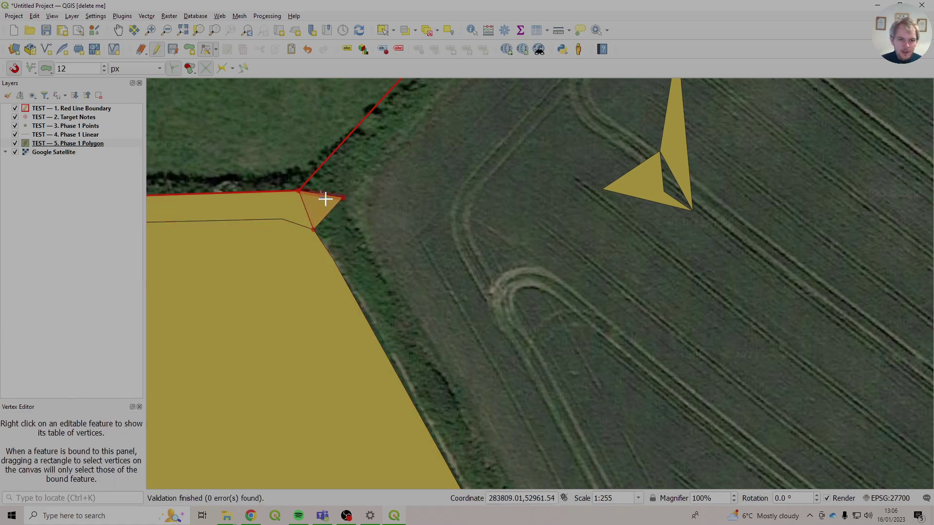
{"action": "key", "text": "Delete"}
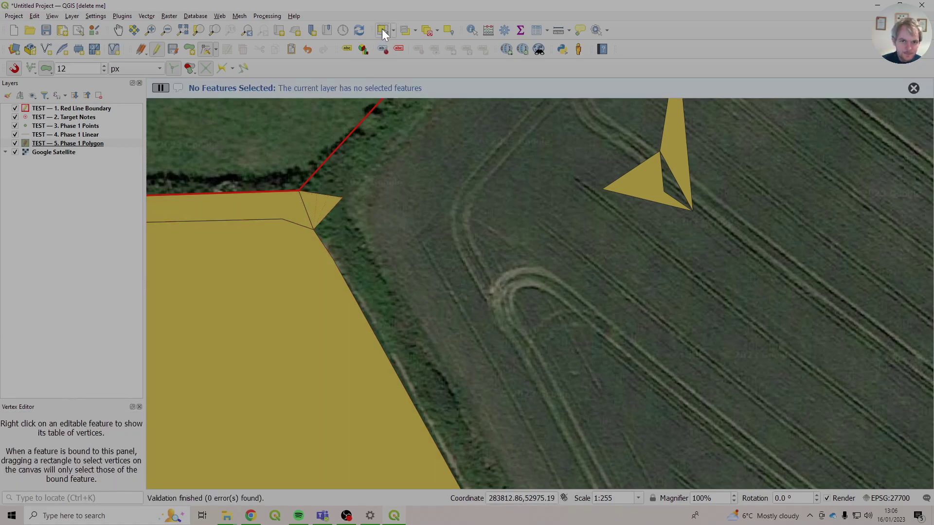
{"action": "left_click", "coordinate": [383, 32]}
{"action": "left_click", "coordinate": [687, 145]}
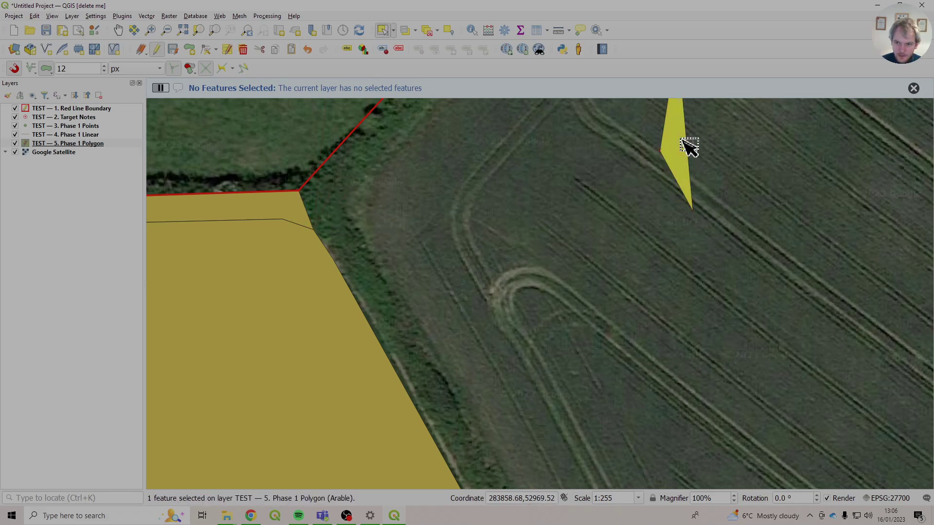
{"action": "key", "text": "Delete"}
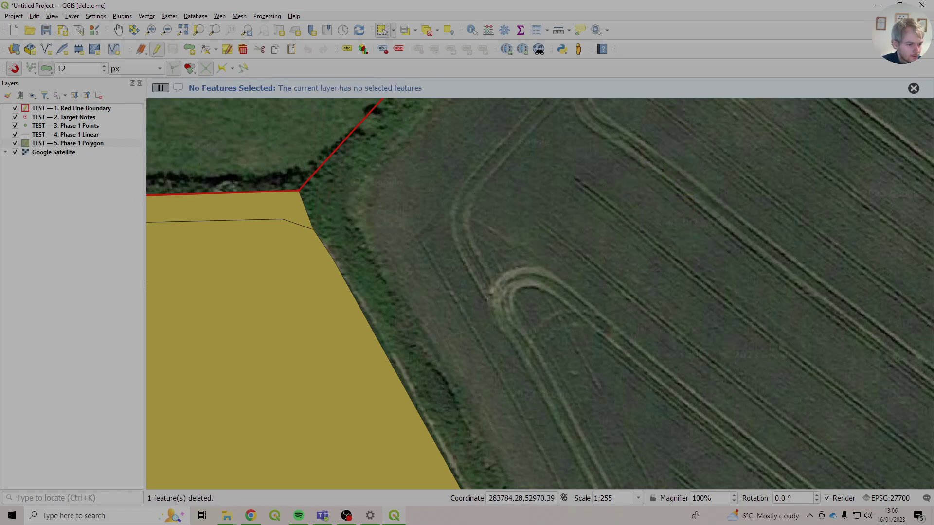
Step: Digitise a four-vertex Arable polygon in the neighbouring field and accept its attributes
{"action": "scroll", "coordinate": [511, 286], "scroll_direction": "down", "scroll_amount": 1}
{"action": "left_click_drag", "start_coordinate": [514, 285], "coordinate": [324, 213]}
{"action": "left_click", "coordinate": [194, 46]}
{"action": "left_click", "coordinate": [345, 158]}
{"action": "left_click", "coordinate": [349, 216]}
{"action": "left_click", "coordinate": [417, 256]}
{"action": "left_click", "coordinate": [429, 214]}
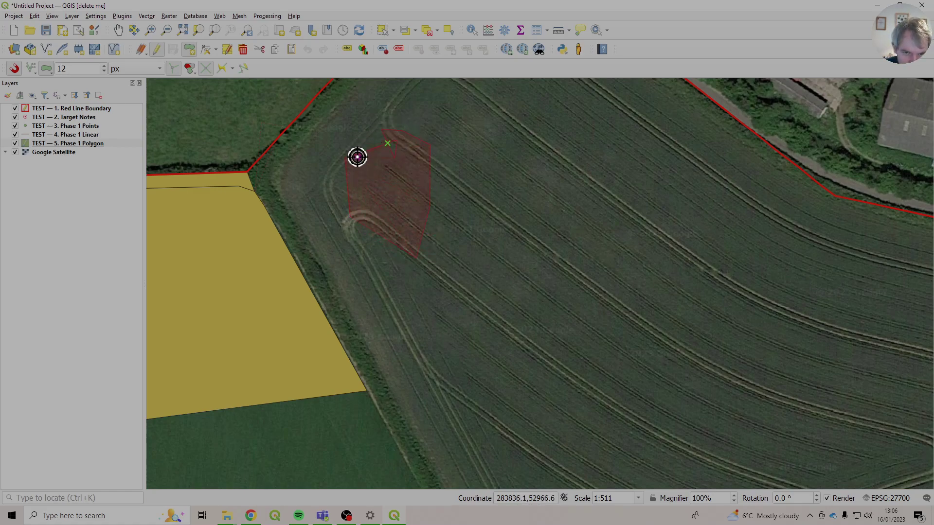
{"action": "scroll", "coordinate": [400, 138], "scroll_direction": "up", "scroll_amount": 1}
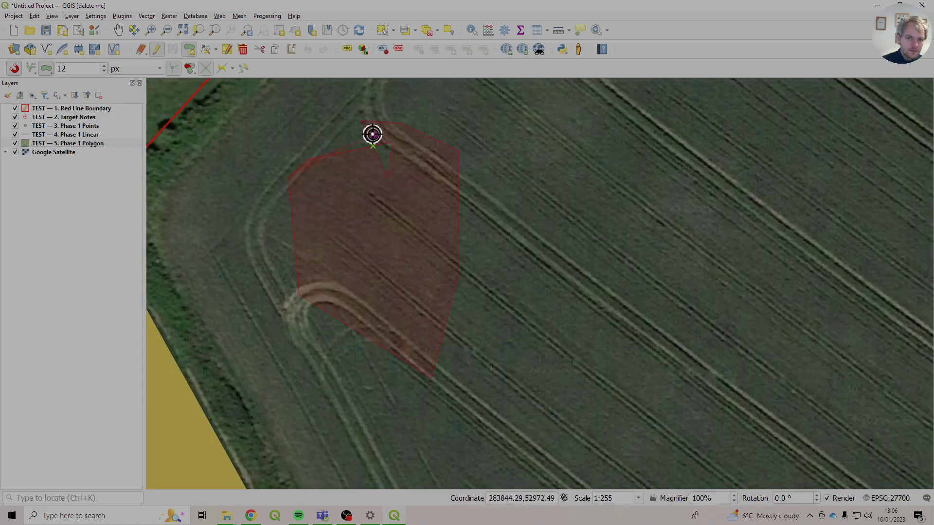
{"action": "right_click", "coordinate": [344, 164]}
{"action": "left_click", "coordinate": [644, 417]}
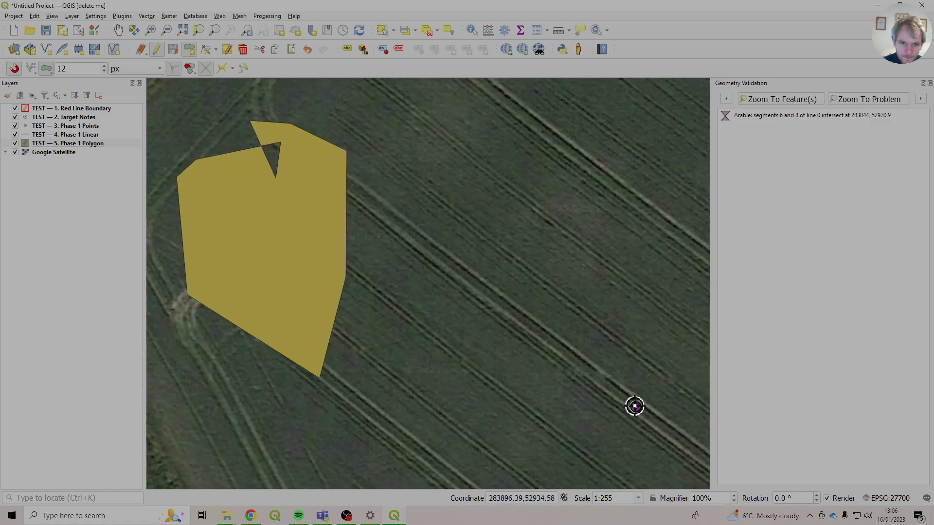
Step: Zoom to the self-intersection and reposition the notch vertices with the Vertex Tool to remove it
{"action": "left_click", "coordinate": [777, 118]}
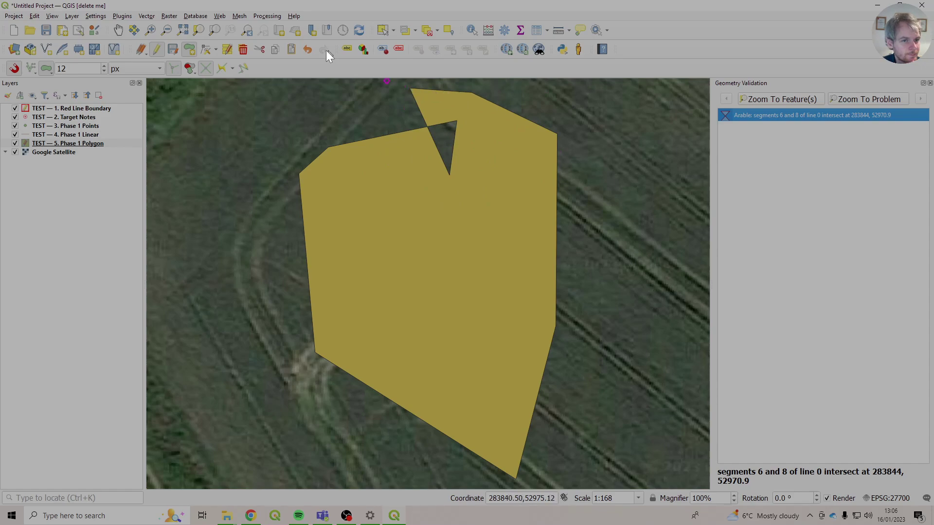
{"action": "left_click", "coordinate": [206, 50]}
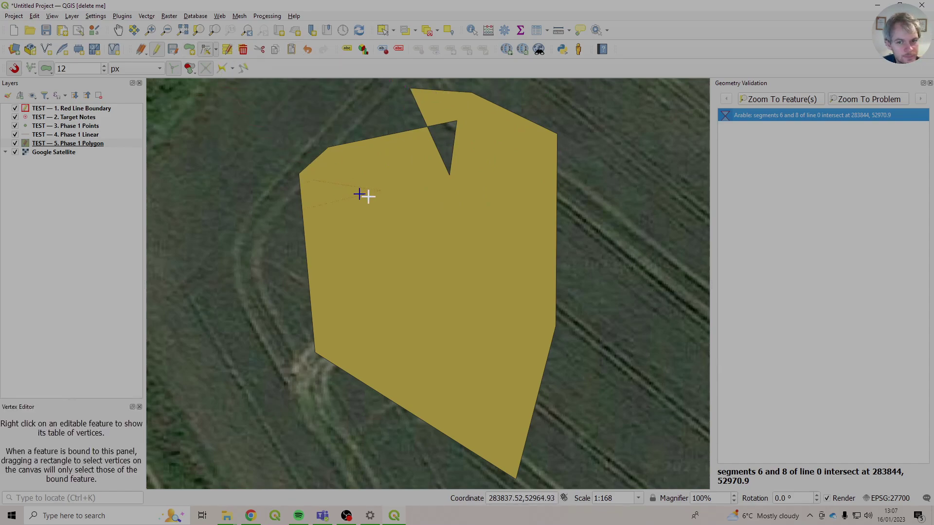
{"action": "right_click", "coordinate": [423, 187]}
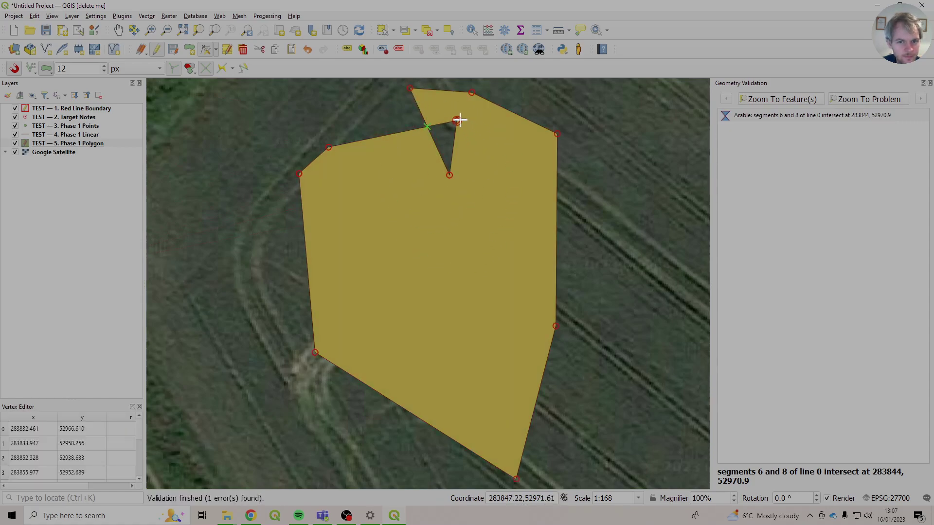
{"action": "left_click", "coordinate": [390, 113]}
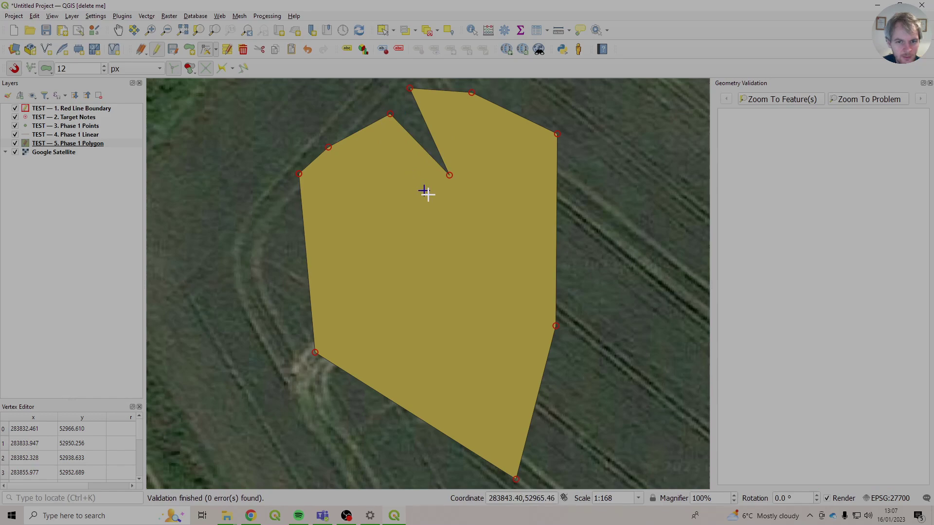
{"action": "left_click", "coordinate": [399, 102]}
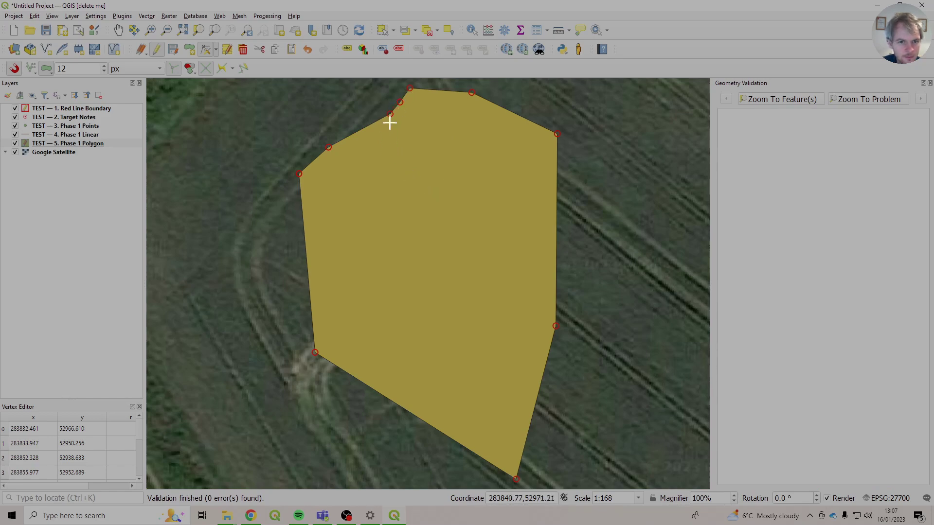
{"action": "left_click", "coordinate": [390, 114]}
{"action": "left_click", "coordinate": [365, 127]}
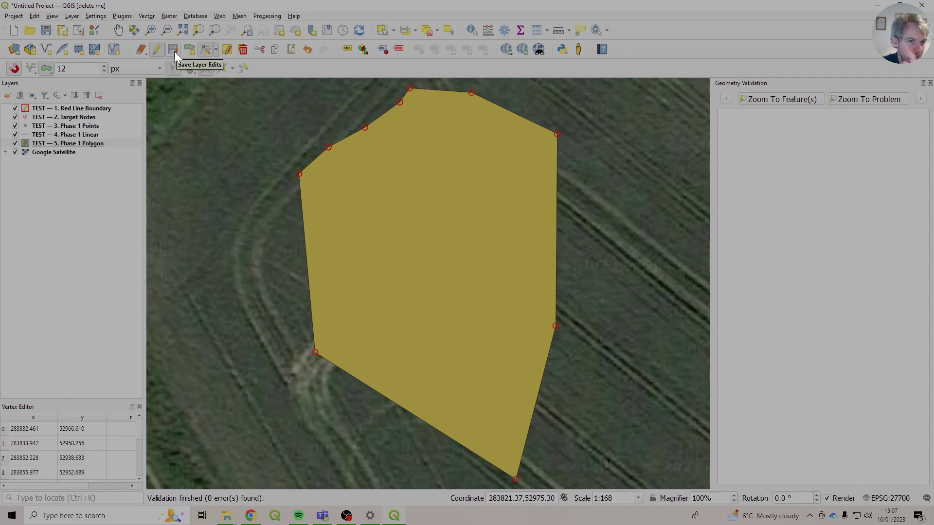
{"action": "left_click", "coordinate": [205, 51]}
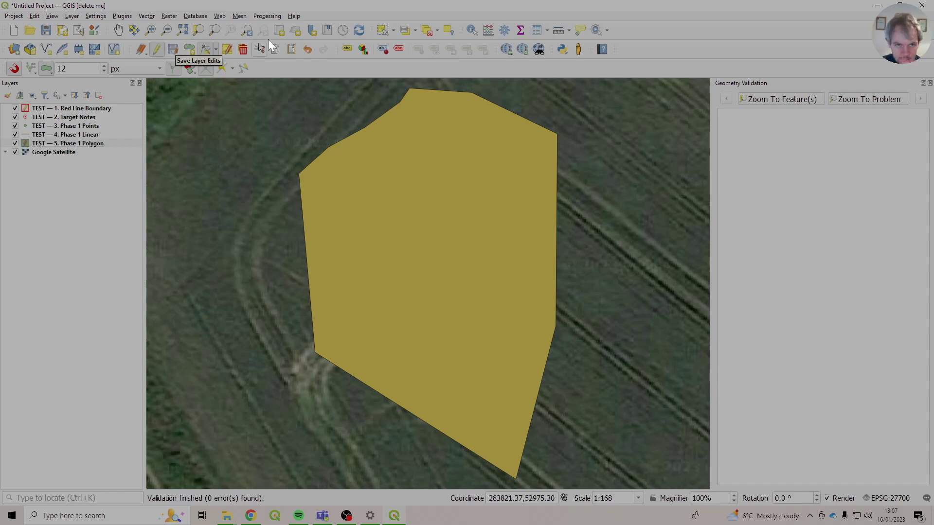
Step: Select the small test polygon and remove it
{"action": "left_click", "coordinate": [383, 31]}
{"action": "left_click", "coordinate": [415, 175]}
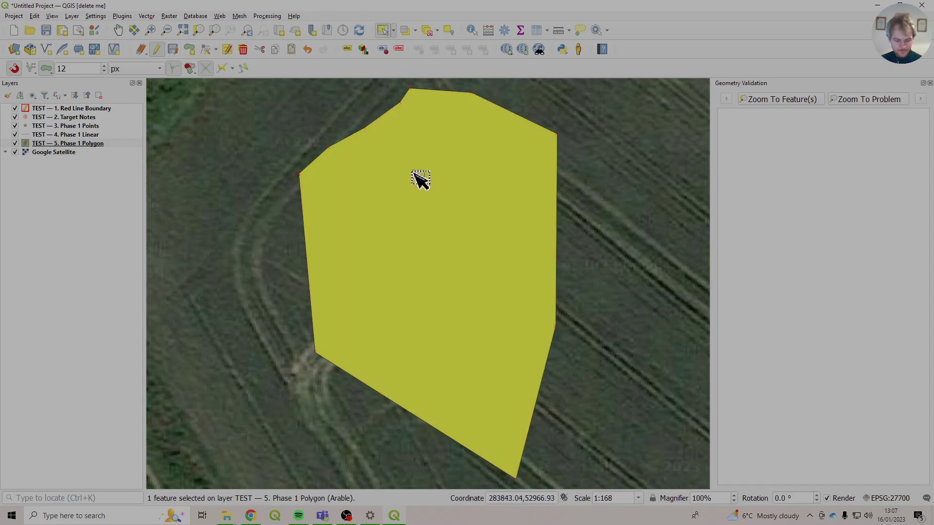
{"action": "key", "text": "ctrl+z"}
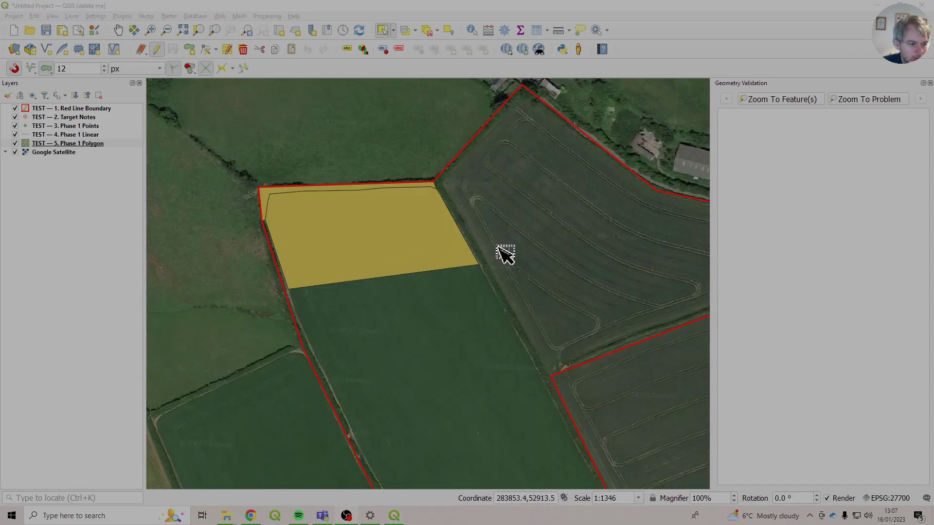
Step: Return the view to the field's habitat polygon and make Phase 1 Linear the current layer
{"action": "left_click_drag", "start_coordinate": [504, 254], "coordinate": [463, 277]}
{"action": "scroll", "coordinate": [349, 273], "scroll_direction": "up", "scroll_amount": 1}
{"action": "left_click_drag", "start_coordinate": [348, 273], "coordinate": [432, 277]}
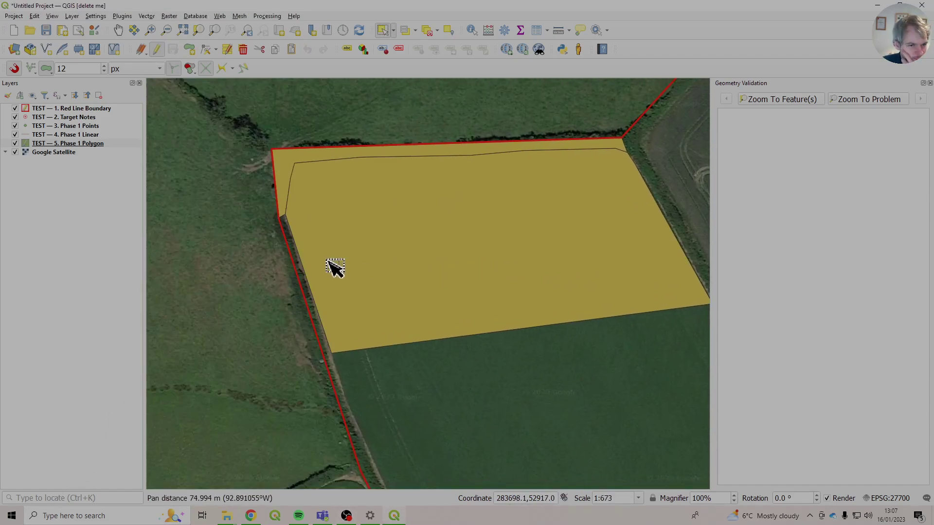
{"action": "left_click", "coordinate": [62, 134]}
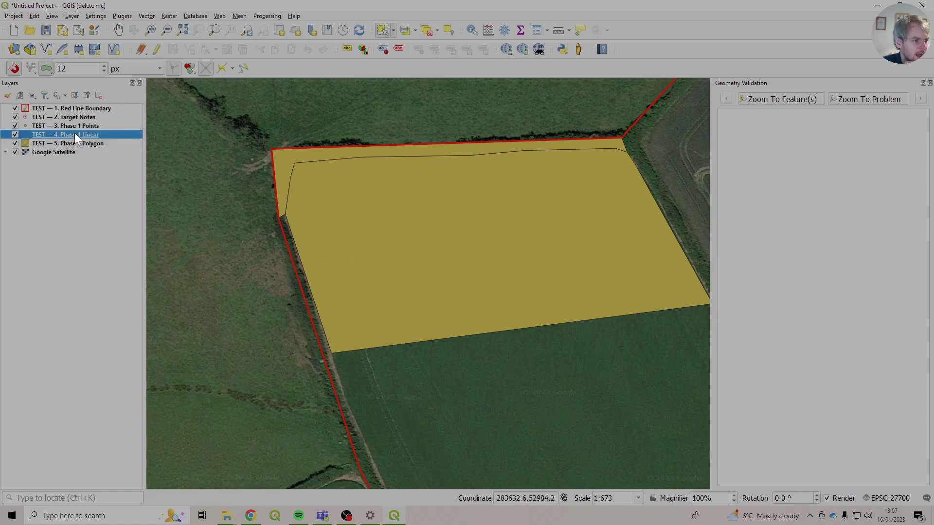
Step: Enable editing on Phase 1 Linear and draw a hedgerow line across the field with Habitat 'Intact hedge'
{"action": "left_click", "coordinate": [158, 49]}
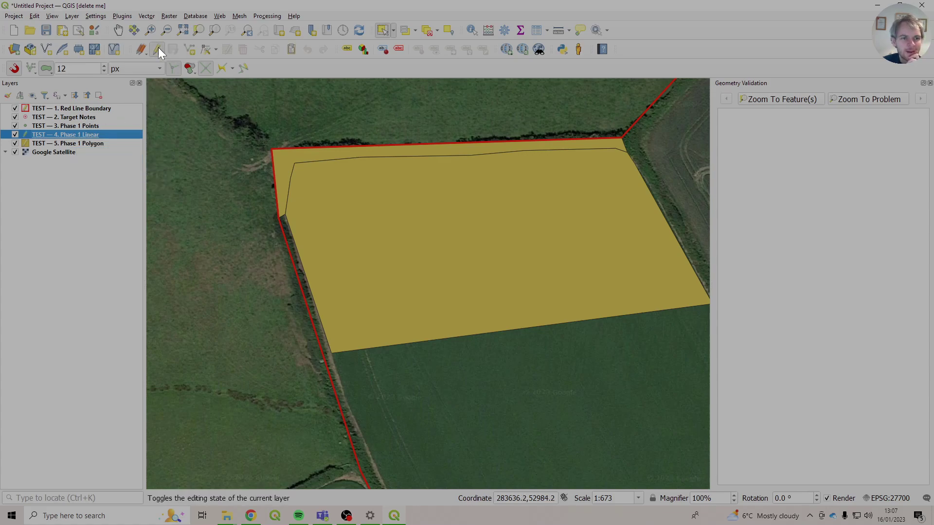
{"action": "left_click", "coordinate": [190, 50]}
{"action": "left_click", "coordinate": [382, 257]}
{"action": "left_click", "coordinate": [227, 277]}
{"action": "left_click", "coordinate": [192, 291]}
{"action": "right_click", "coordinate": [184, 301]}
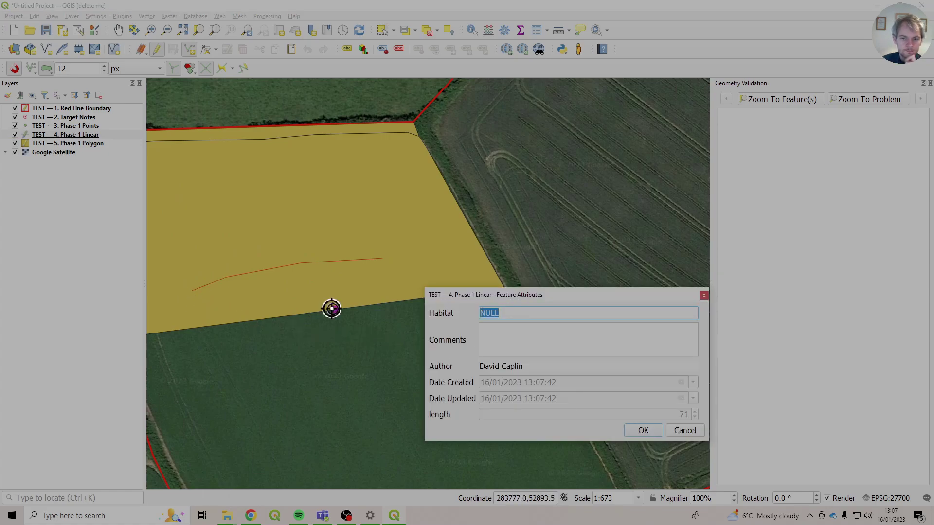
{"action": "type", "text": "Intact hedge"}
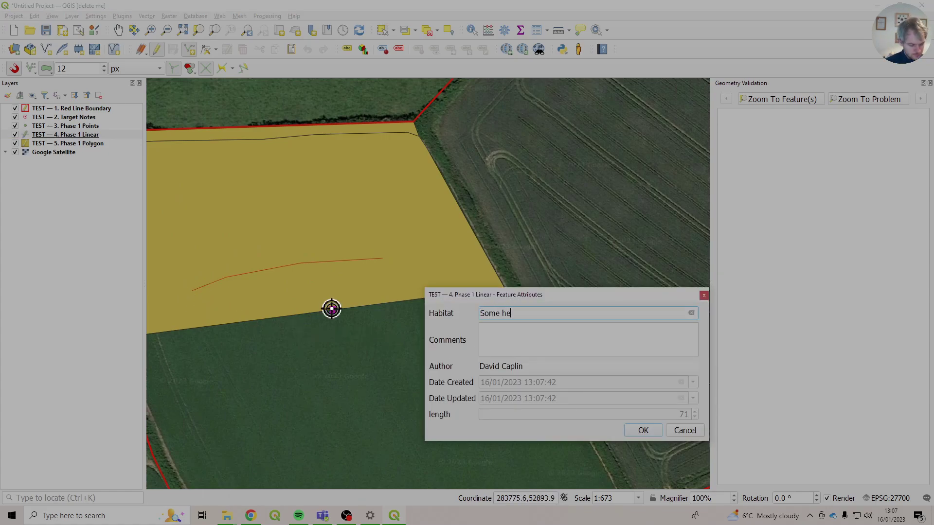
{"action": "key", "text": "Return"}
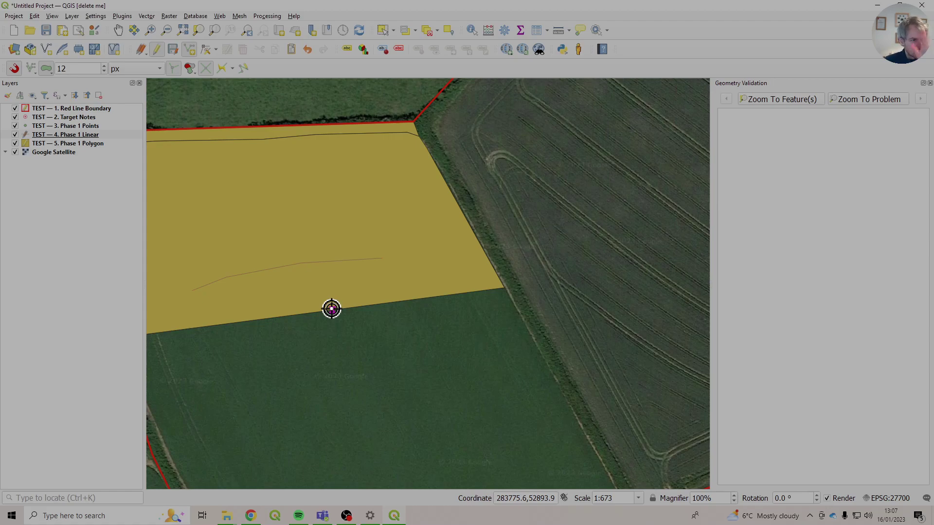
Step: Draw a line along the field's top edge recorded as Habitat 'Native Hedgerow'
{"action": "left_click_drag", "start_coordinate": [291, 262], "coordinate": [406, 254]}
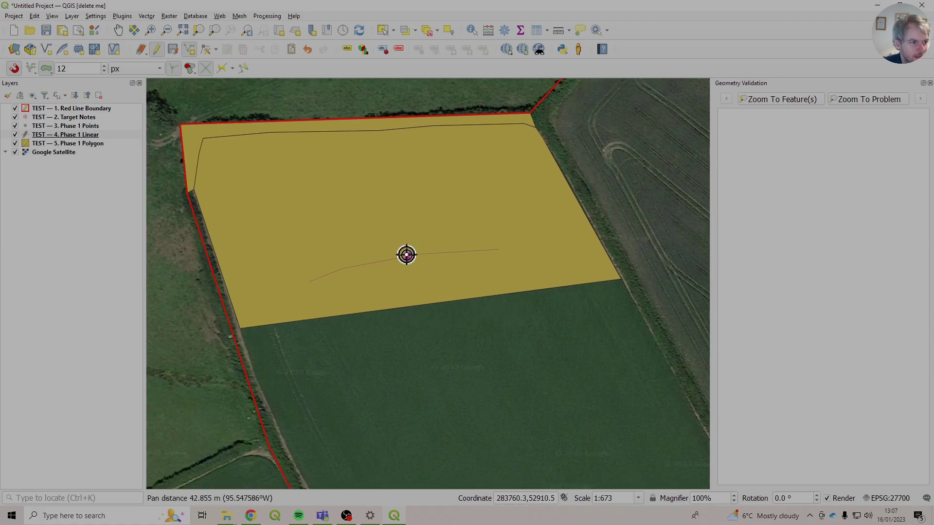
{"action": "left_click_drag", "start_coordinate": [259, 155], "coordinate": [361, 186]}
{"action": "scroll", "coordinate": [296, 173], "scroll_direction": "up", "scroll_amount": 1}
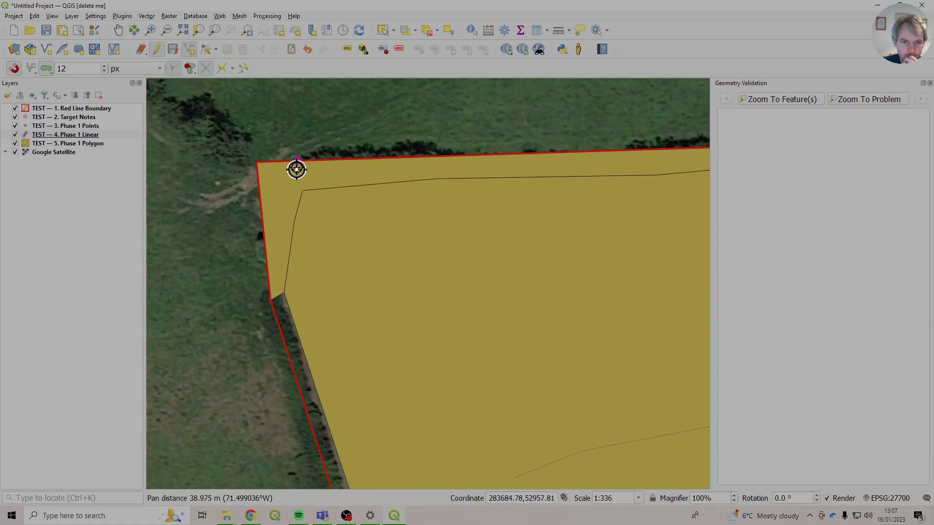
{"action": "left_click", "coordinate": [298, 172]}
{"action": "left_click", "coordinate": [479, 164]}
{"action": "left_click_drag", "start_coordinate": [648, 182], "coordinate": [434, 198]}
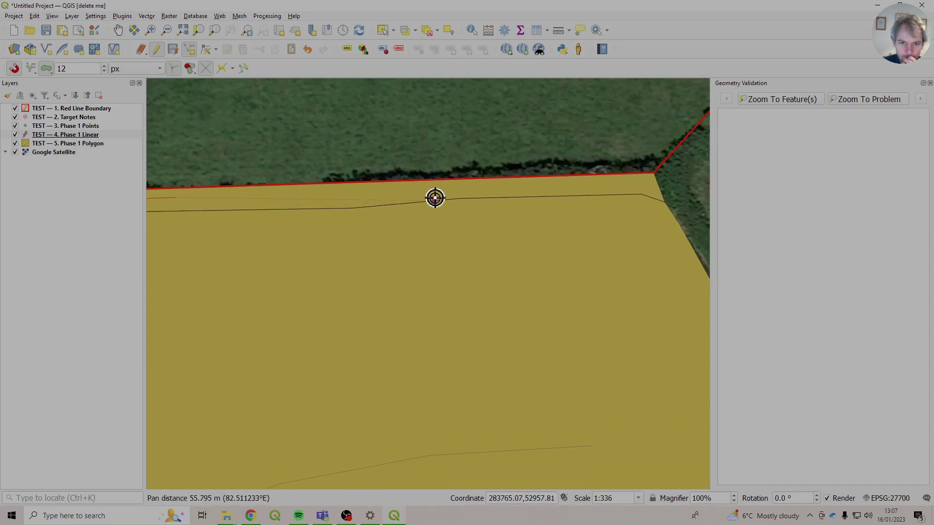
{"action": "left_click", "coordinate": [651, 180]}
{"action": "right_click", "coordinate": [651, 179]}
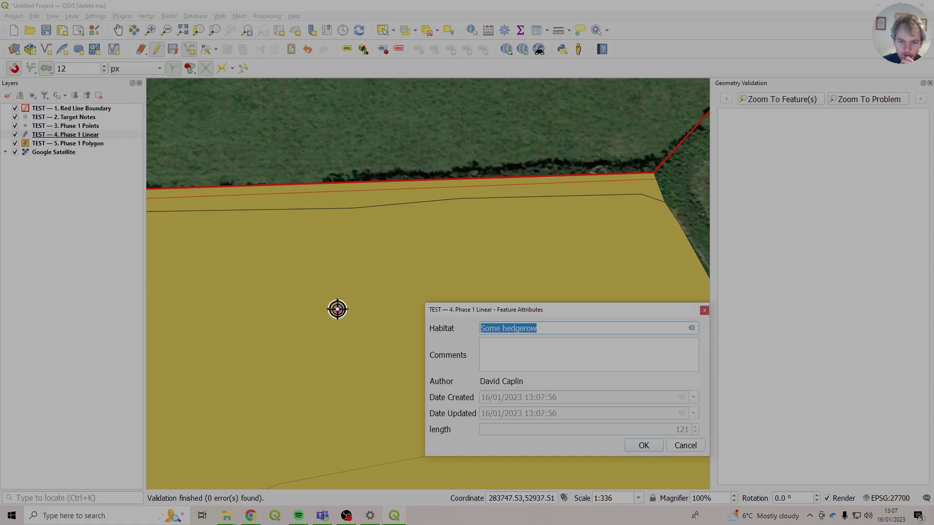
{"action": "key", "text": "BackSpace"}
{"action": "type", "text": "Native hedge"}
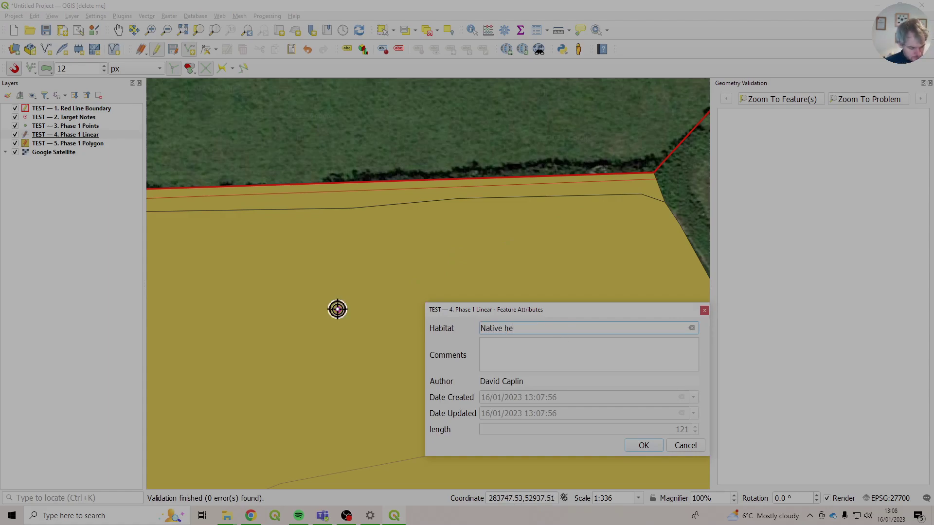
{"action": "key", "text": "BackSpace"}
{"action": "key", "text": "BackSpace"}
{"action": "key", "text": "BackSpace"}
{"action": "key", "text": "BackSpace"}
{"action": "key", "text": "BackSpace"}
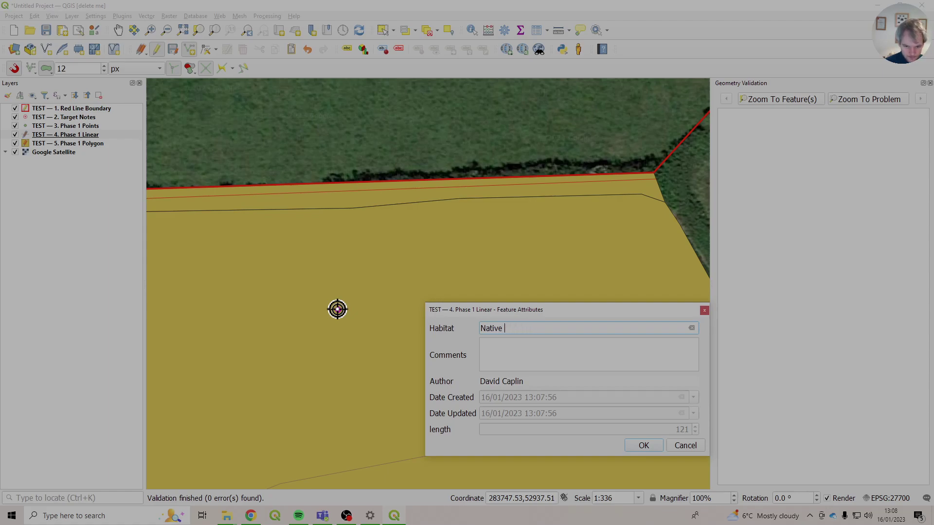
{"action": "type", "text": "Hedger"}
{"action": "key", "text": "Return"}
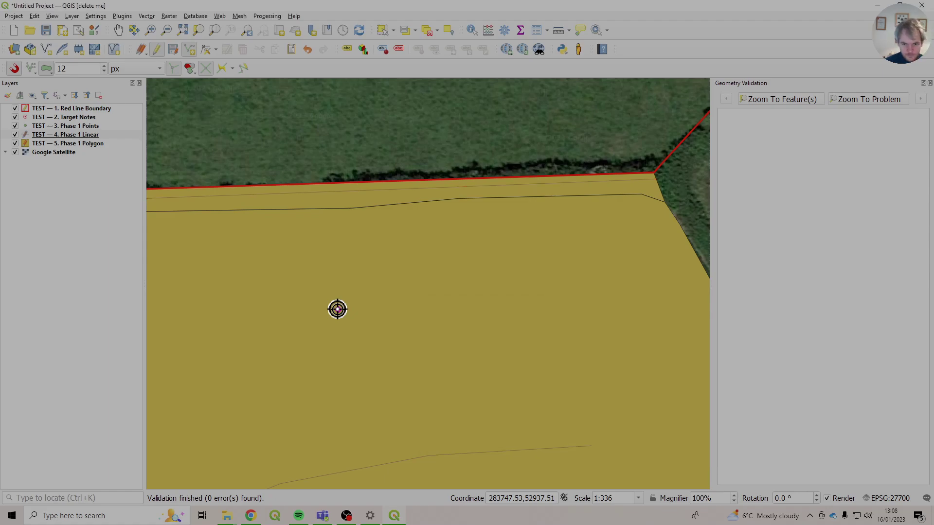
Step: Draw a line down the field's east edge recorded as Habitat 'Ditch'
{"action": "scroll", "coordinate": [411, 273], "scroll_direction": "down", "scroll_amount": 1}
{"action": "left_click_drag", "start_coordinate": [355, 278], "coordinate": [252, 217]}
{"action": "scroll", "coordinate": [447, 158], "scroll_direction": "up", "scroll_amount": 1}
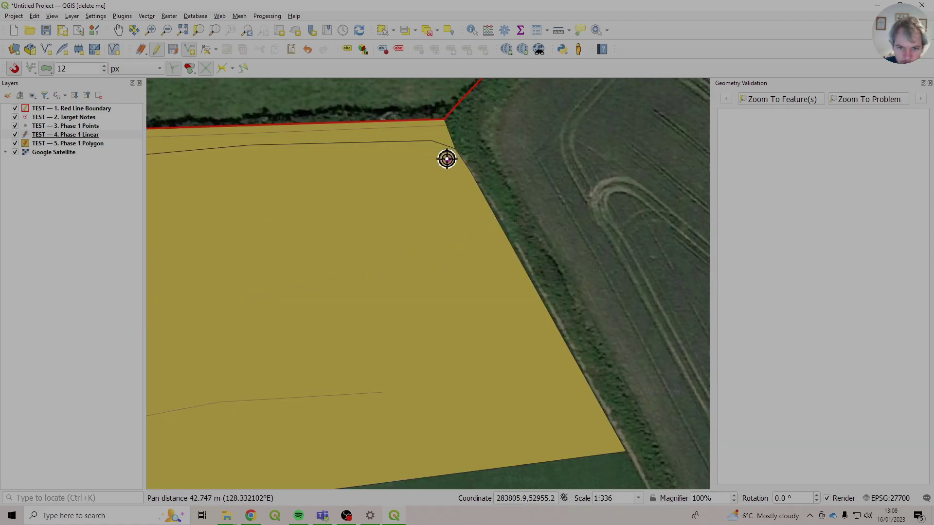
{"action": "left_click", "coordinate": [449, 156]}
{"action": "left_click", "coordinate": [613, 444]}
{"action": "right_click", "coordinate": [613, 444]}
{"action": "key", "text": "shift+Left"}
{"action": "key", "text": "shift+Left"}
{"action": "key", "text": "shift+Left"}
{"action": "key", "text": "shift+Left"}
{"action": "key", "text": "shift+Left"}
{"action": "key", "text": "shift+Left"}
{"action": "key", "text": "shift+Left"}
{"action": "key", "text": "shift+Left"}
{"action": "key", "text": "shift+Left"}
{"action": "key", "text": "shift+Left"}
{"action": "key", "text": "shift+Left"}
{"action": "key", "text": "shift+Left"}
{"action": "key", "text": "shift+Left"}
{"action": "key", "text": "shift+Left"}
{"action": "key", "text": "shift+Left"}
{"action": "type", "text": "Ditch"}
{"action": "key", "text": "Return"}
{"action": "scroll", "coordinate": [442, 271], "scroll_direction": "down", "scroll_amount": 1}
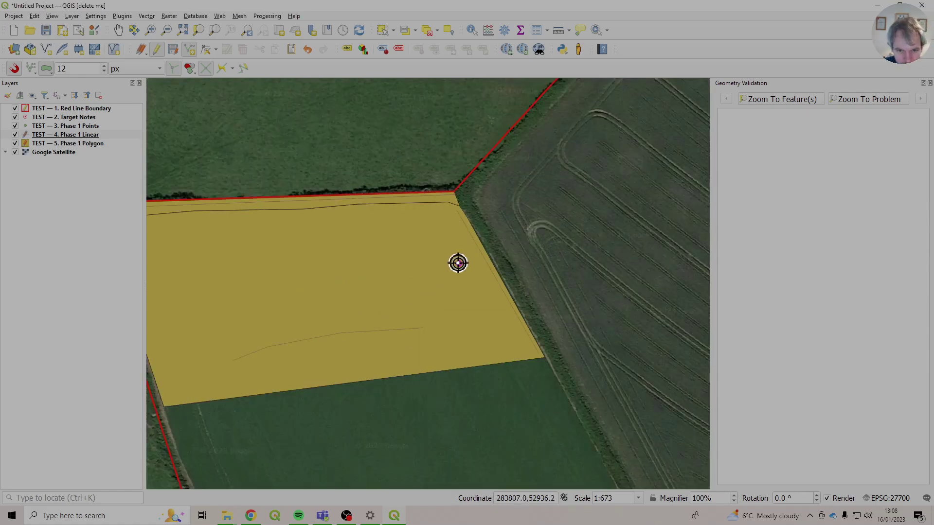
{"action": "left_click_drag", "start_coordinate": [318, 271], "coordinate": [438, 254]}
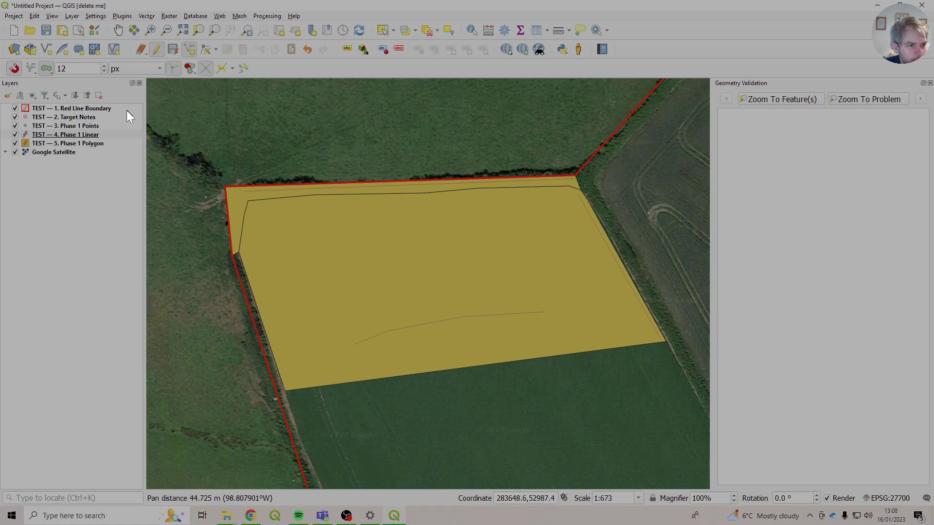
Step: On Phase 1 Points, place a Scattered Scrub point in the field, then a second point near the lower right
{"action": "left_click", "coordinate": [98, 126]}
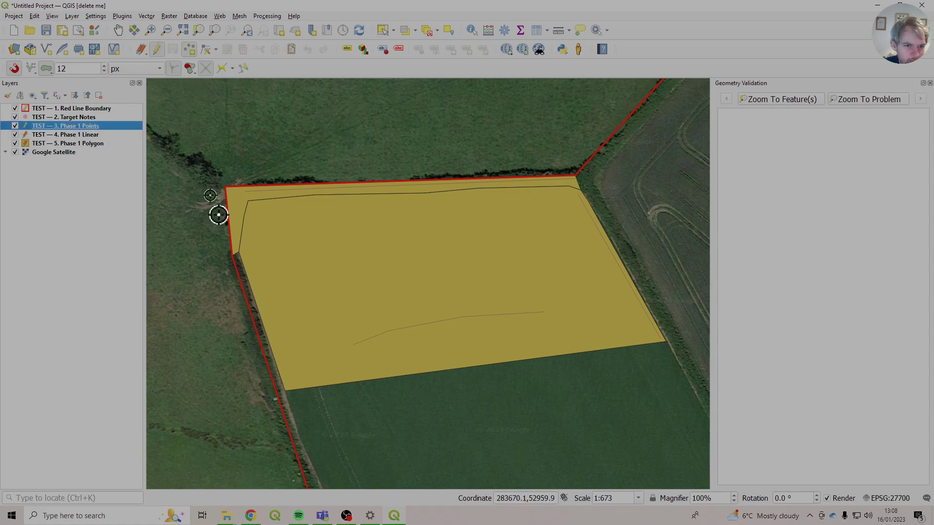
{"action": "left_click", "coordinate": [264, 225]}
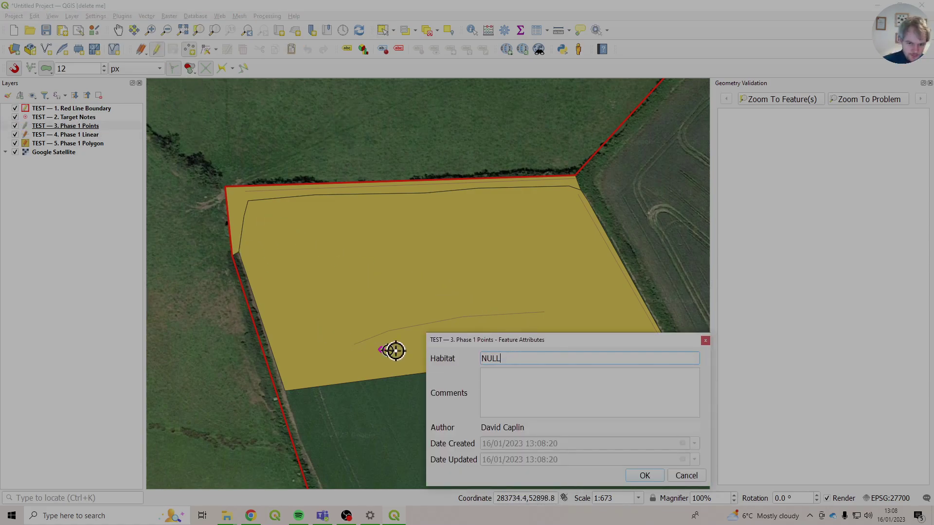
{"action": "left_click", "coordinate": [533, 353]}
{"action": "type", "text": "Scatt"}
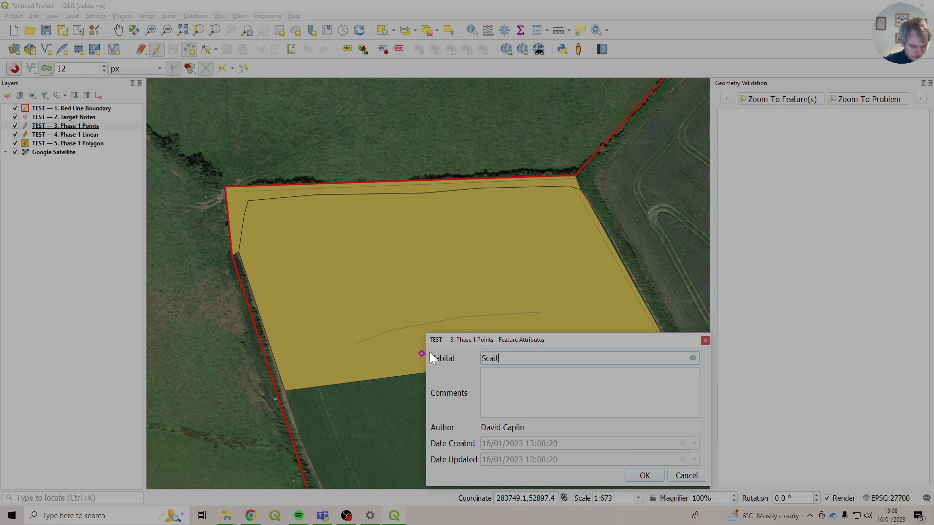
{"action": "type", "text": "ered (s)"}
{"action": "key", "text": "Return"}
{"action": "left_click", "coordinate": [536, 346]}
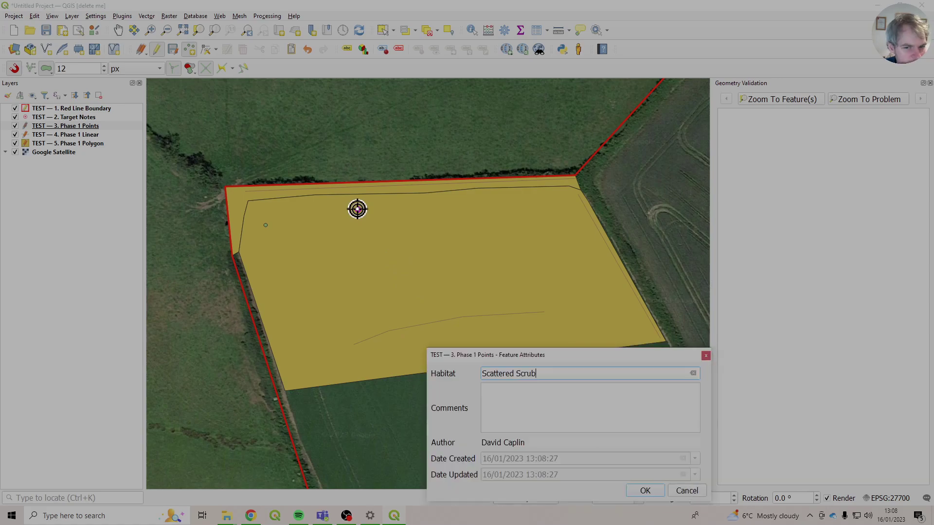
{"action": "left_click_drag", "start_coordinate": [547, 358], "coordinate": [305, 171]}
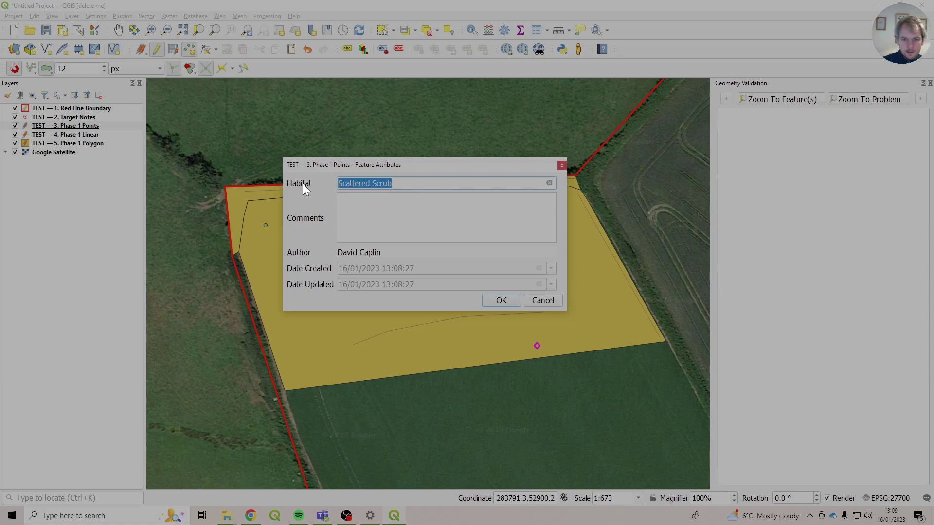
Step: Save the second point, then digitise a short two-vertex Phase 1 Linear line with Habitat Ditch
{"action": "left_click", "coordinate": [501, 299]}
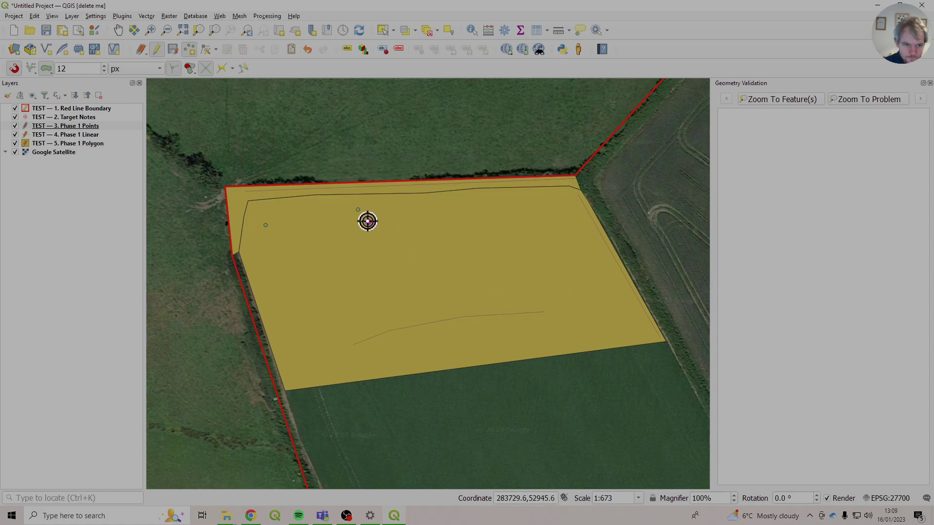
{"action": "left_click_drag", "start_coordinate": [390, 219], "coordinate": [333, 233]}
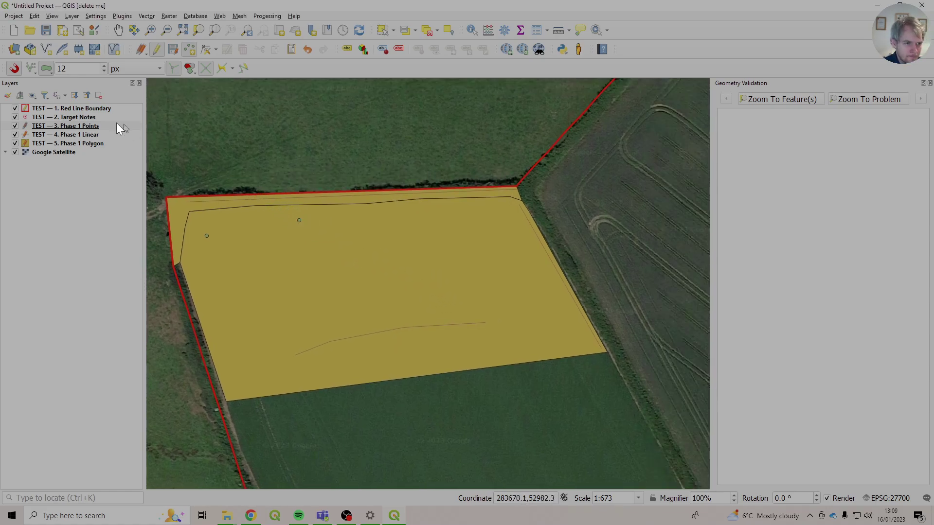
{"action": "left_click", "coordinate": [66, 136]}
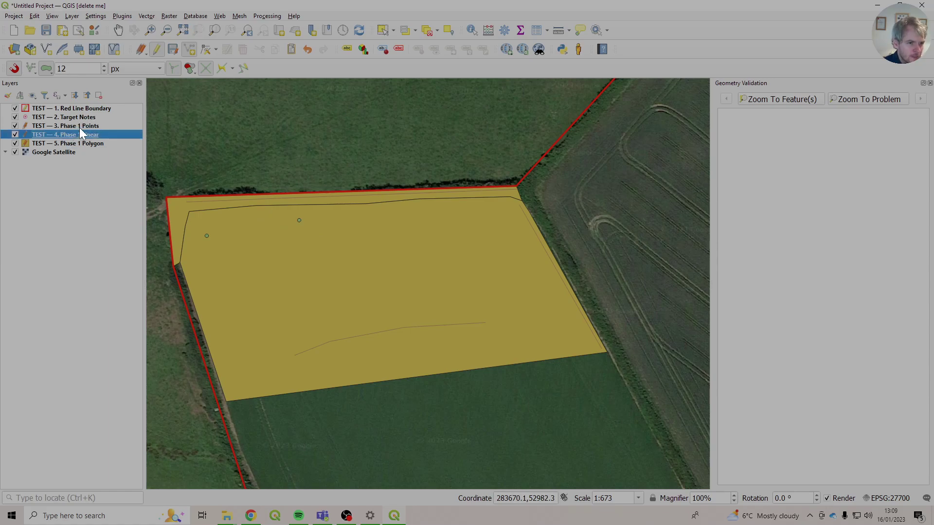
{"action": "left_click", "coordinate": [298, 254]}
{"action": "left_click", "coordinate": [304, 311]}
{"action": "right_click", "coordinate": [351, 364]}
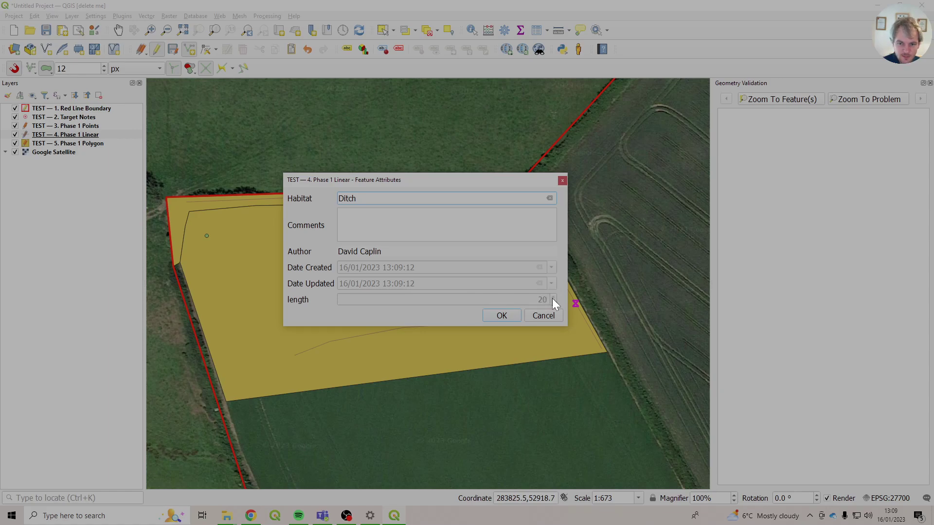
Step: Cancel the Ditch line and a test polygon sketched below the field, saving neither
{"action": "left_click", "coordinate": [543, 316]}
{"action": "left_click", "coordinate": [77, 143]}
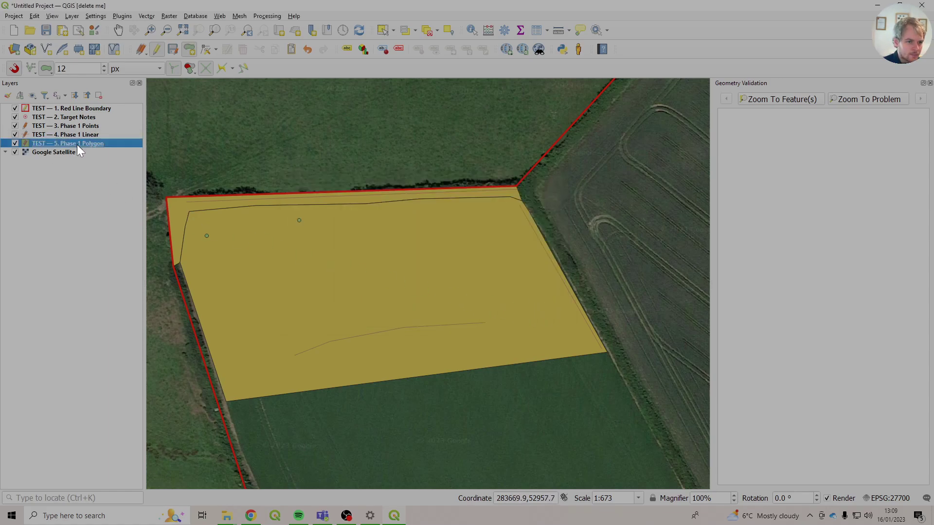
{"action": "right_click", "coordinate": [373, 308]}
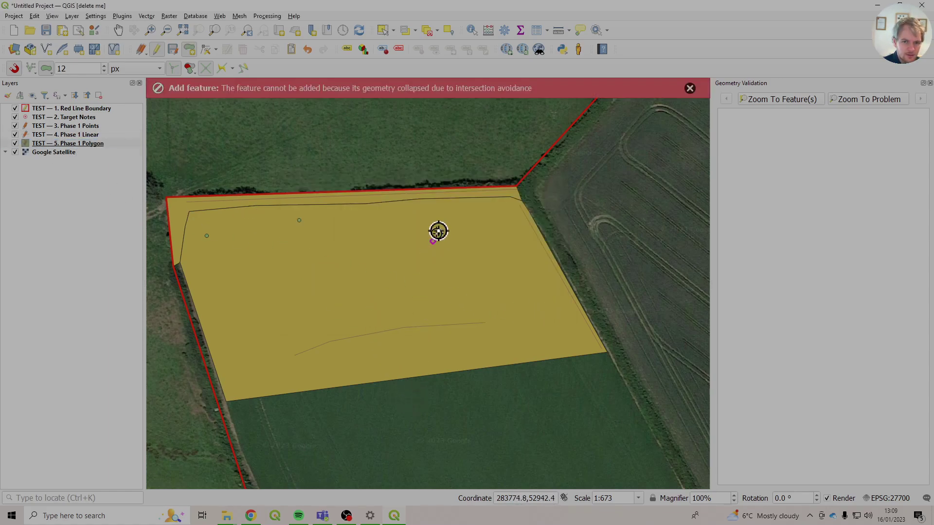
{"action": "left_click", "coordinate": [506, 426]}
{"action": "left_click", "coordinate": [460, 465]}
{"action": "left_click", "coordinate": [434, 425]}
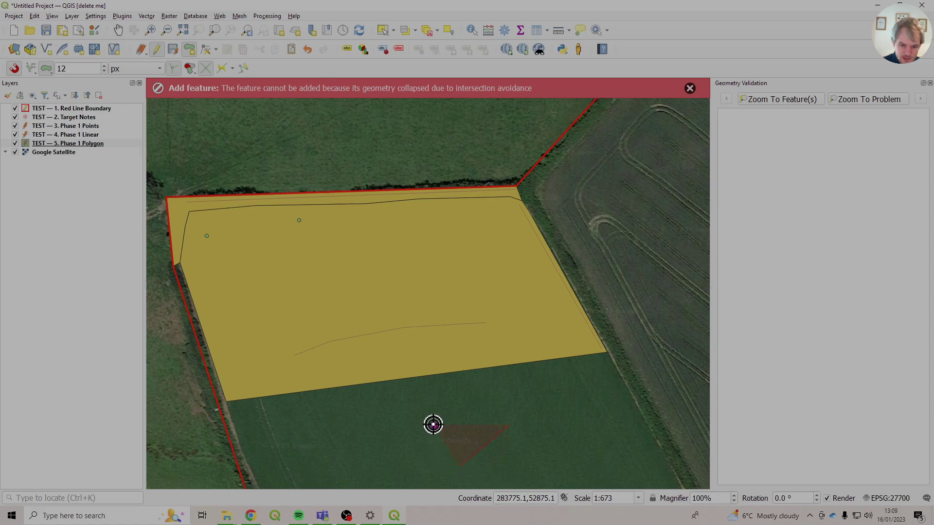
{"action": "left_click", "coordinate": [479, 404]}
{"action": "right_click", "coordinate": [479, 404]}
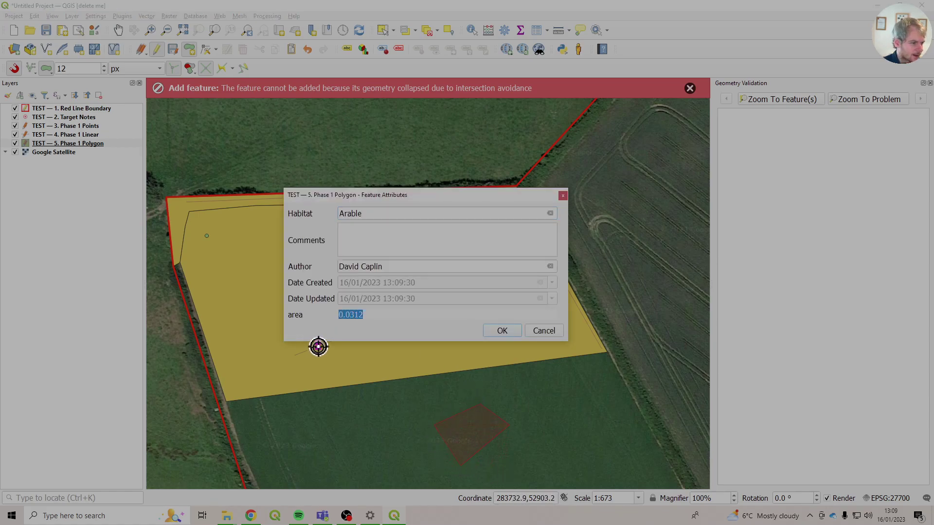
{"action": "left_click", "coordinate": [543, 332]}
Step: Turn off polygon layer editing, dismiss the intersection avoidance error and select Phase 1 Linear
{"action": "left_click_drag", "start_coordinate": [430, 271], "coordinate": [400, 297]}
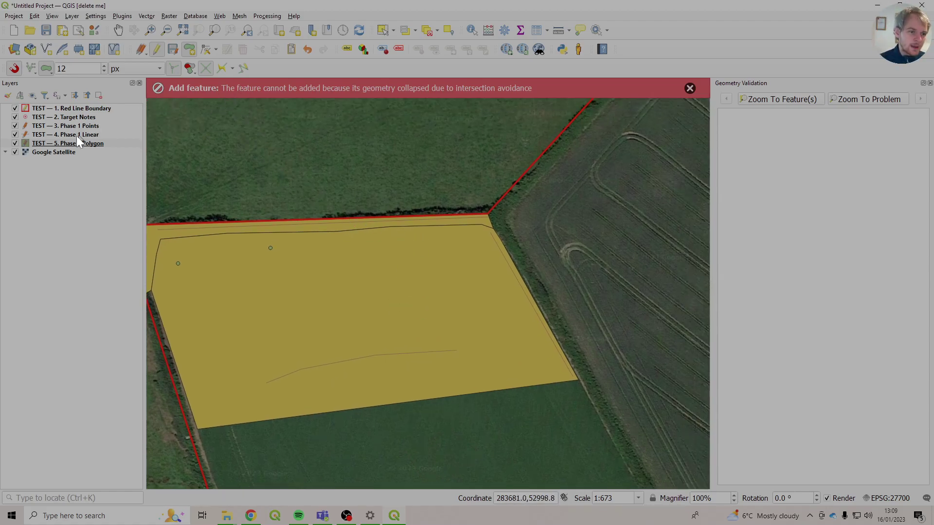
{"action": "left_click", "coordinate": [174, 49]}
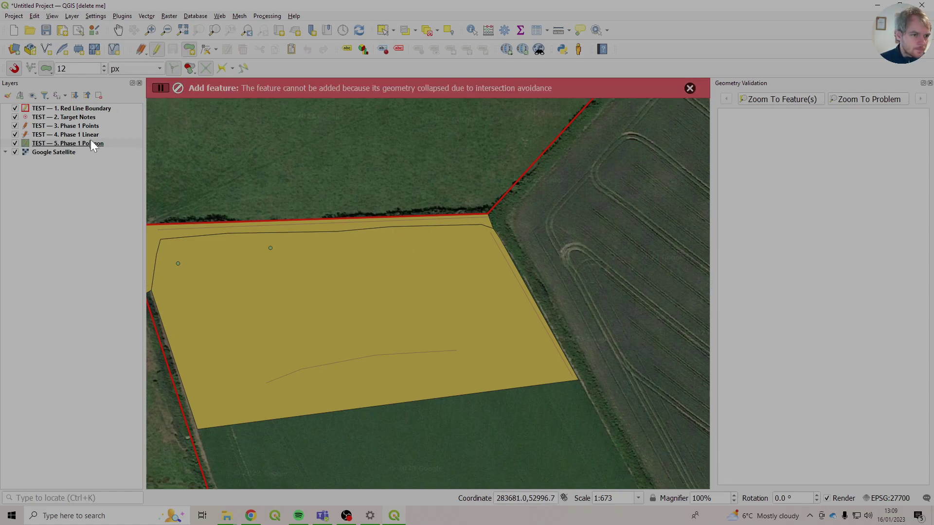
{"action": "left_click", "coordinate": [690, 88]}
{"action": "left_click", "coordinate": [69, 135]}
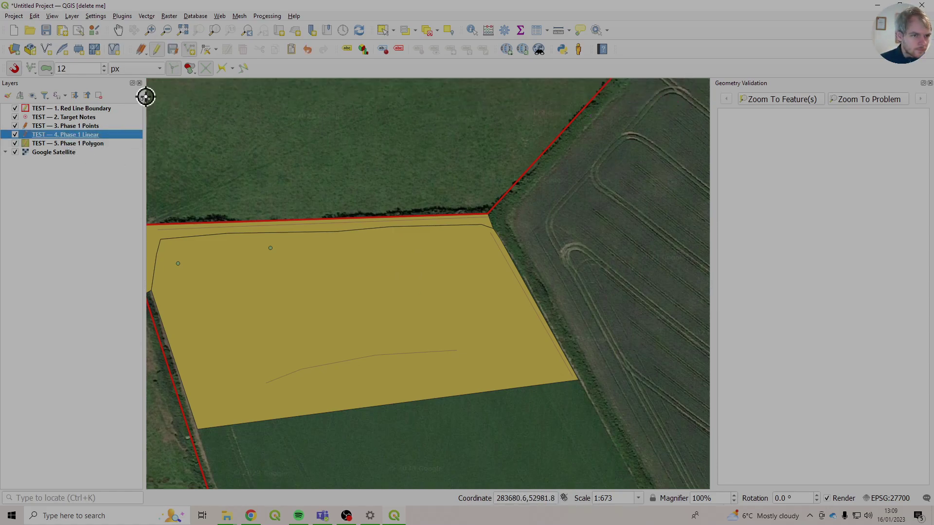
Step: Open Layer Properties for Phase 1 Polygon at the Symbology page
{"action": "left_click", "coordinate": [56, 119]}
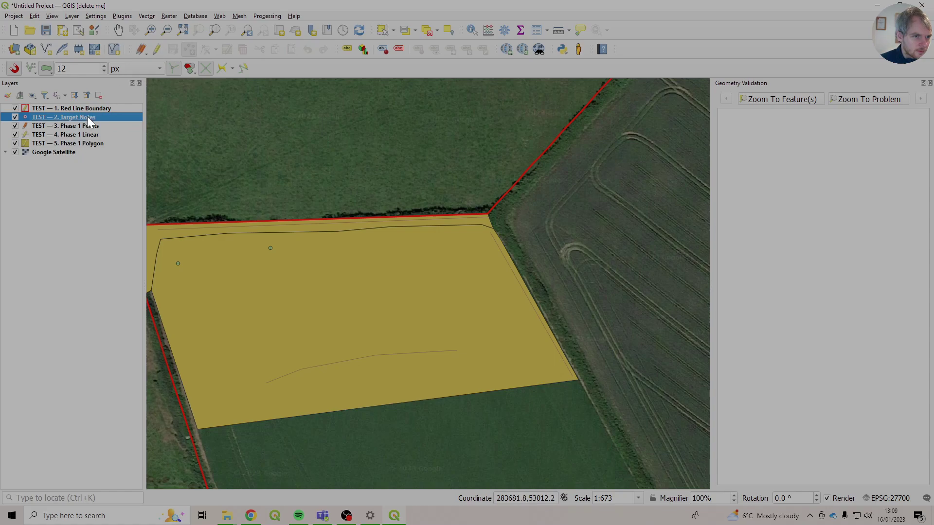
{"action": "left_click", "coordinate": [57, 128]}
{"action": "left_click", "coordinate": [165, 50]}
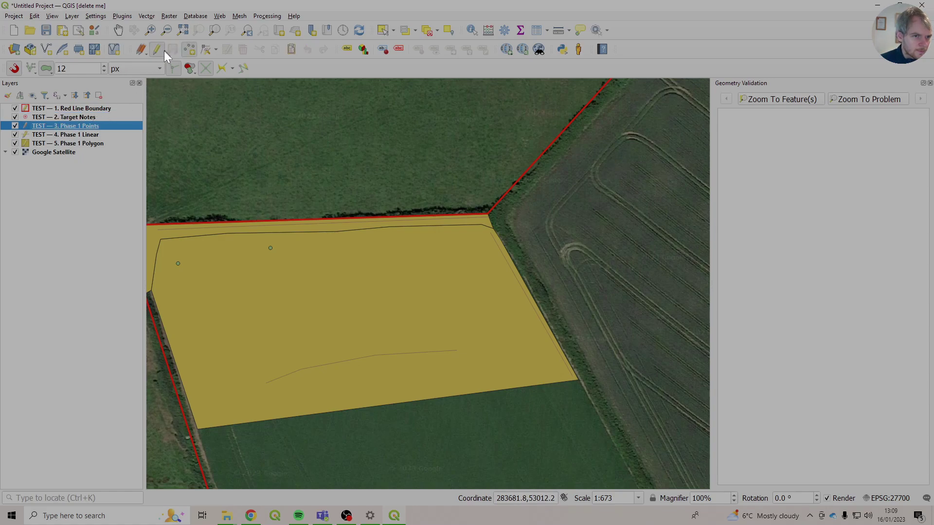
{"action": "left_click", "coordinate": [60, 143]}
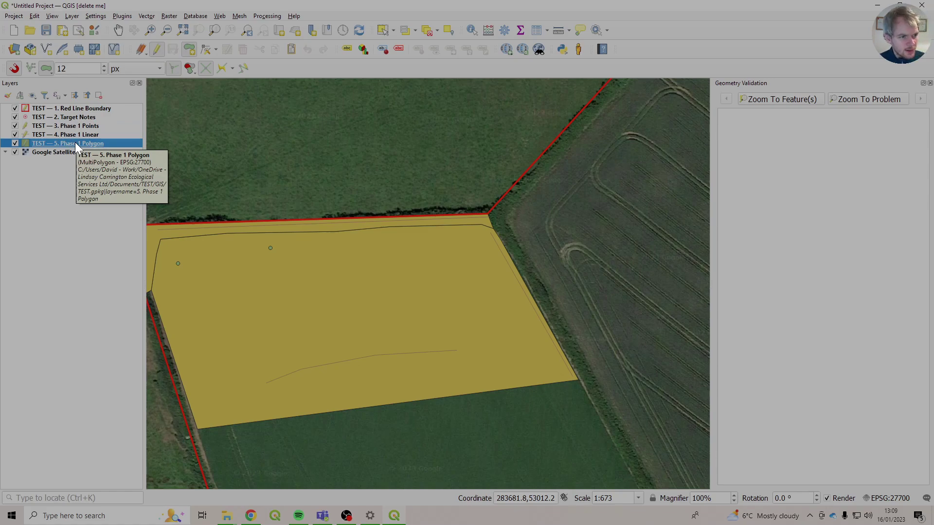
{"action": "right_click", "coordinate": [75, 142]}
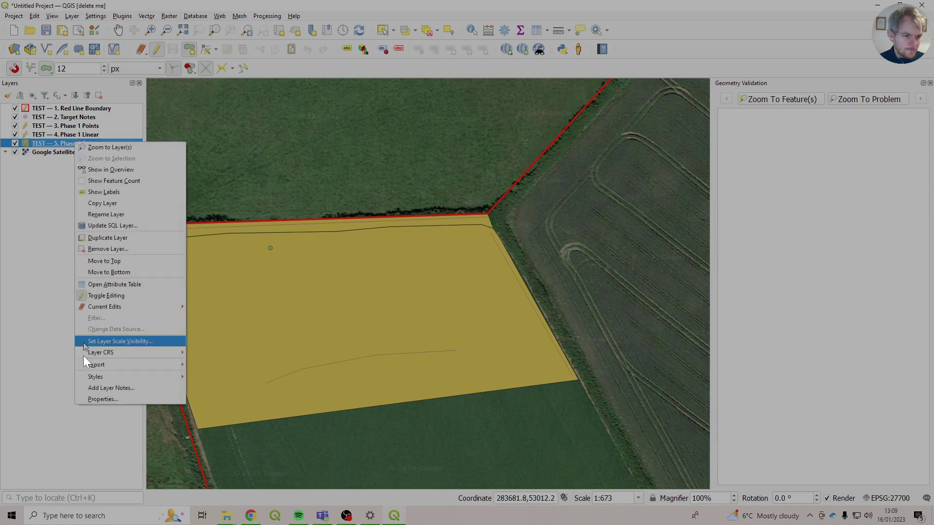
{"action": "left_click", "coordinate": [105, 400]}
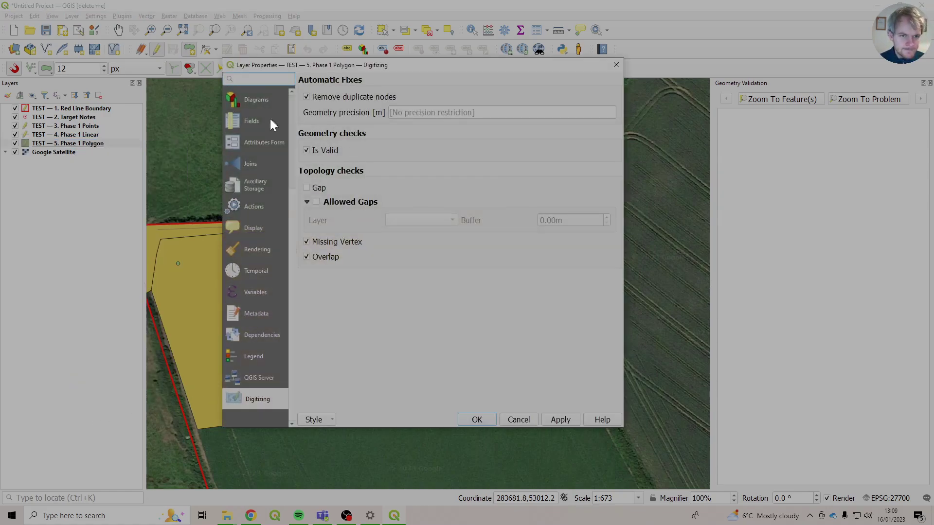
{"action": "scroll", "coordinate": [257, 166], "scroll_direction": "up", "scroll_amount": 2}
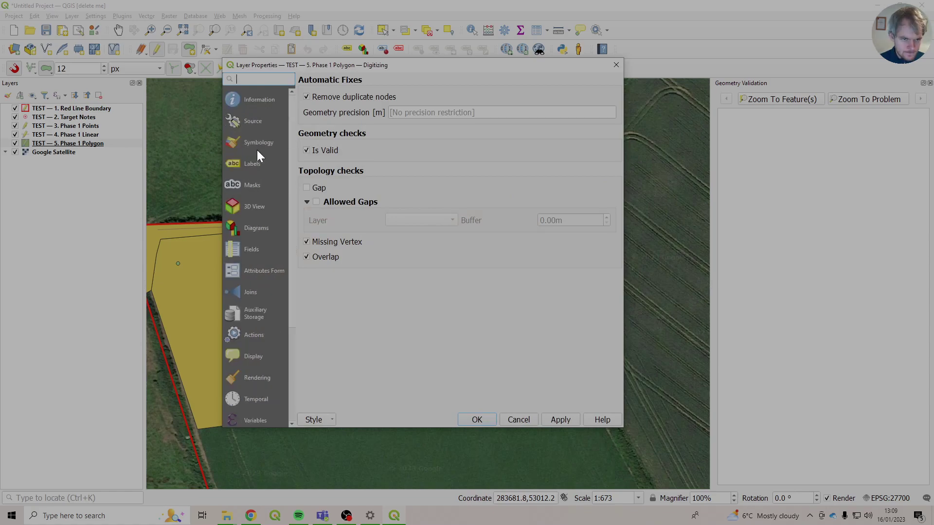
{"action": "left_click", "coordinate": [260, 143]}
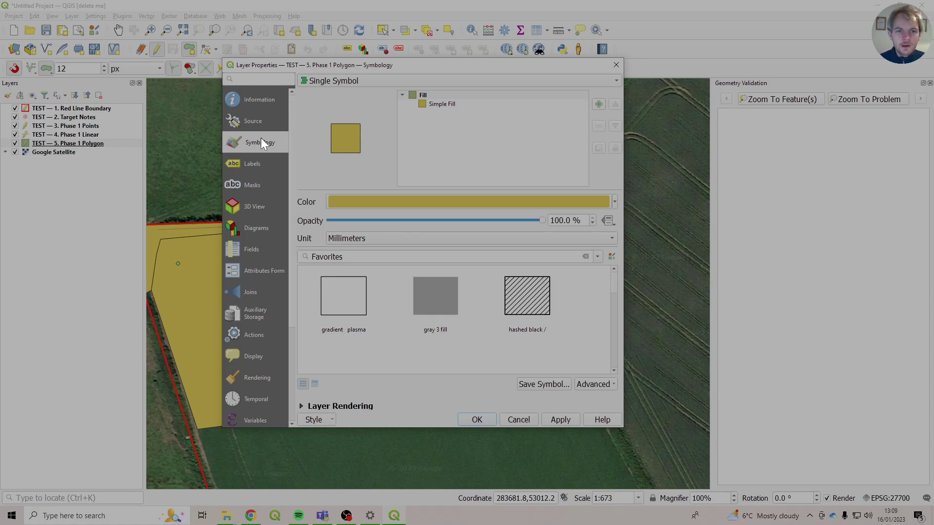
Step: Switch the renderer to Categorized on the Habitat field and classify the values
{"action": "left_click", "coordinate": [351, 81]}
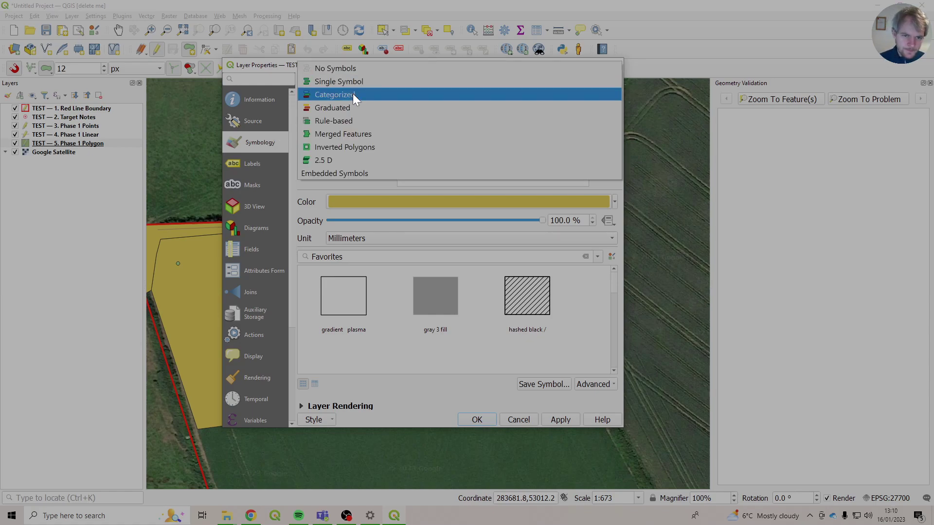
{"action": "left_click", "coordinate": [352, 94]}
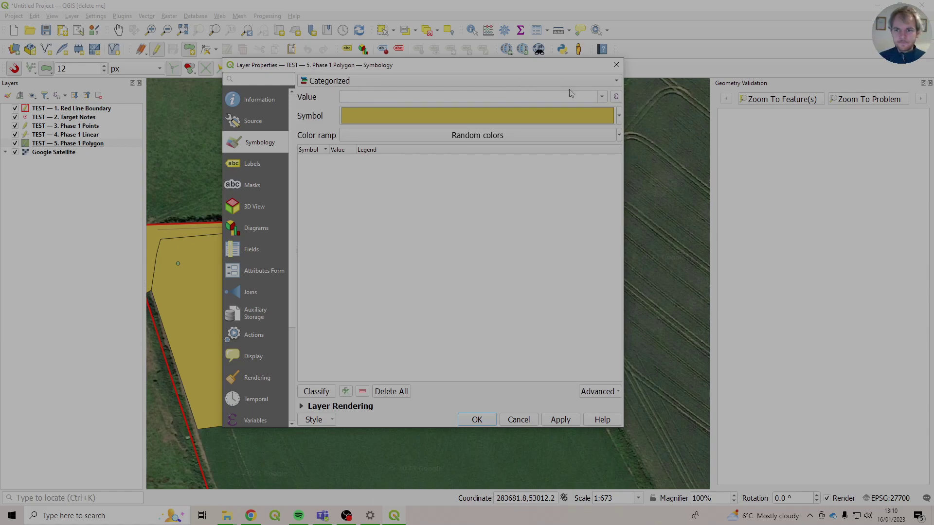
{"action": "left_click", "coordinate": [603, 97]}
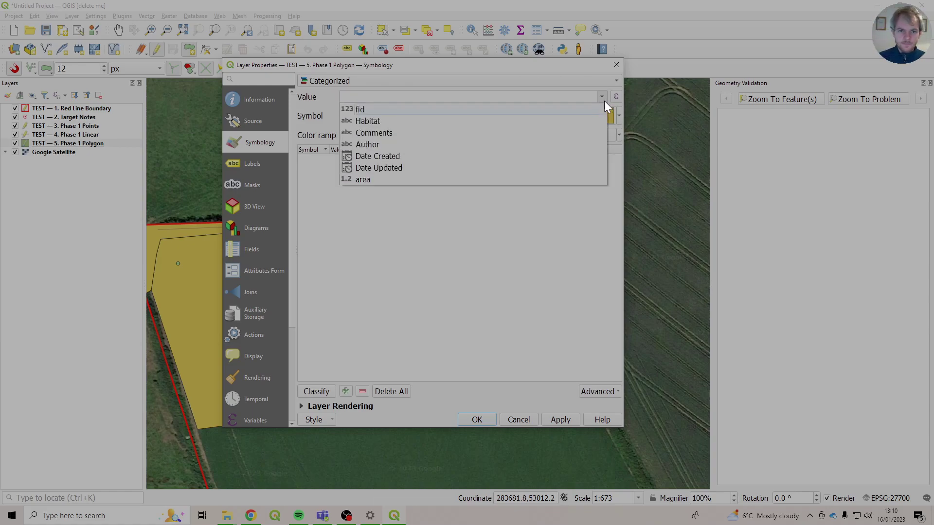
{"action": "left_click", "coordinate": [373, 124]}
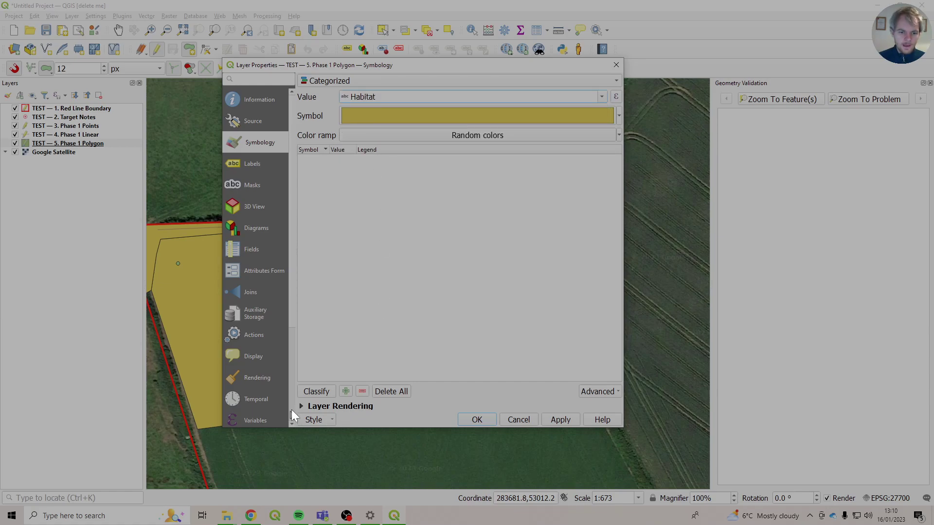
{"action": "left_click", "coordinate": [313, 392]}
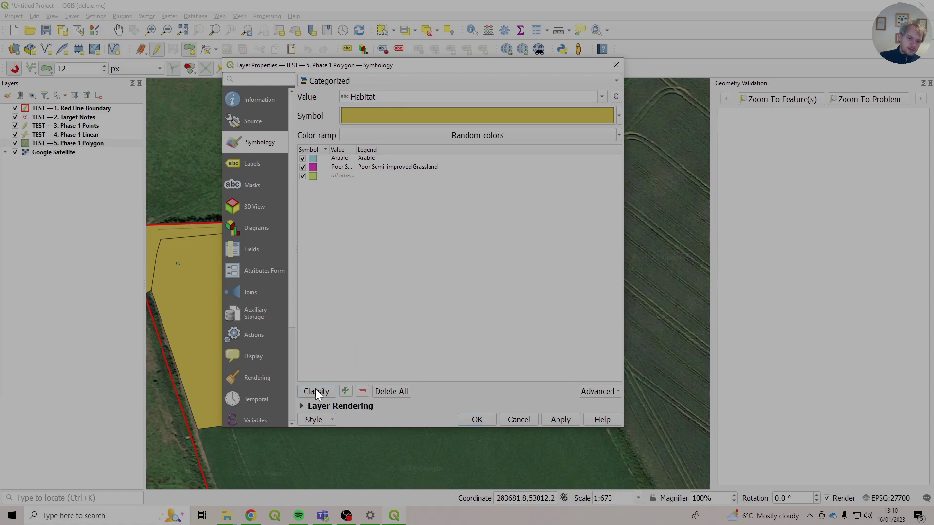
Step: Delete the 'all other values' category and reclassify, widening the Value column
{"action": "left_click", "coordinate": [345, 177]}
{"action": "left_click_drag", "start_coordinate": [357, 149], "coordinate": [385, 149]}
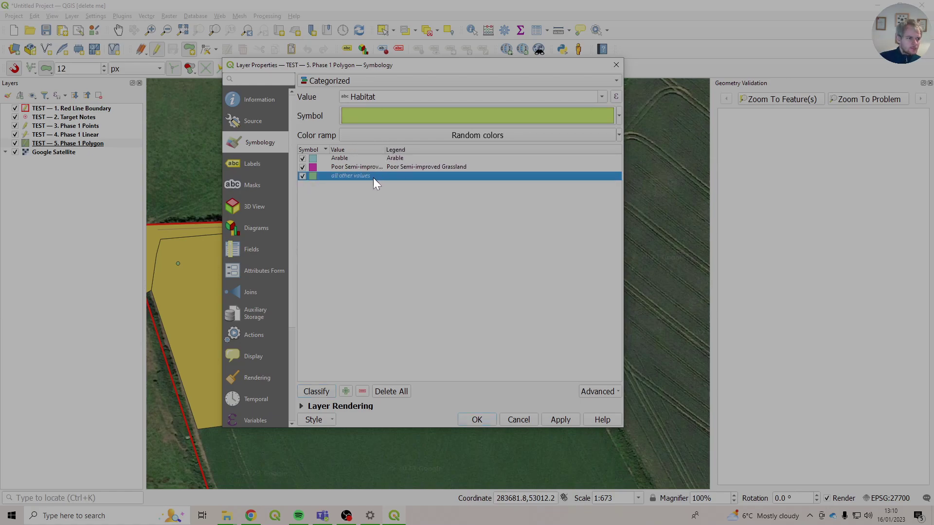
{"action": "left_click", "coordinate": [362, 391]}
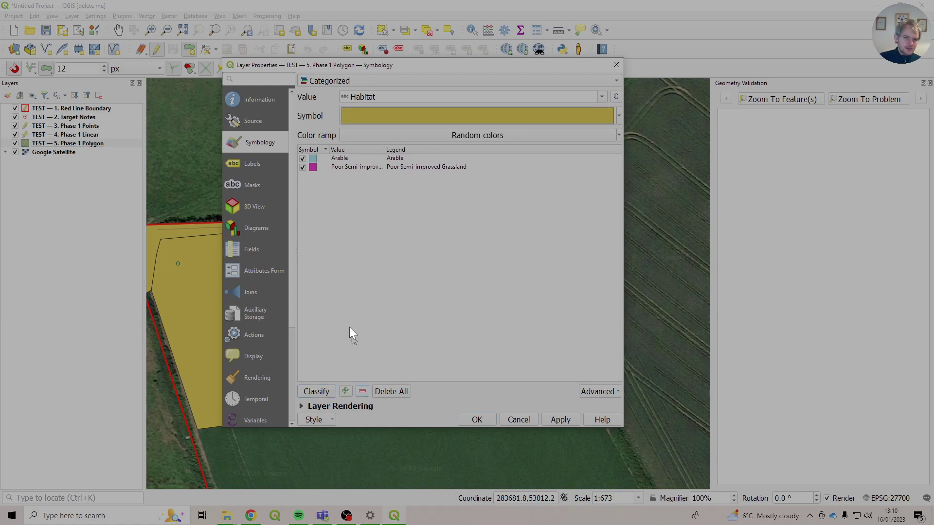
{"action": "left_click", "coordinate": [316, 392]}
{"action": "left_click", "coordinate": [343, 176]}
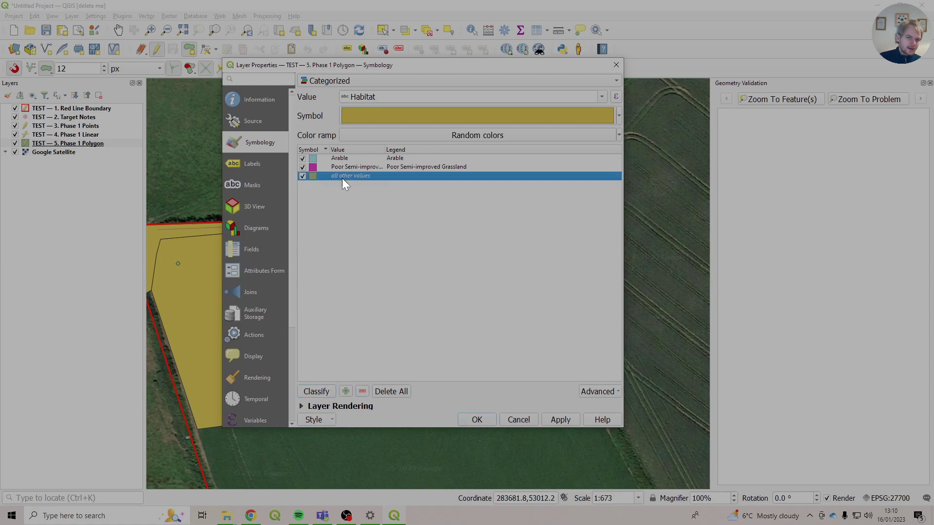
{"action": "left_click", "coordinate": [398, 250]}
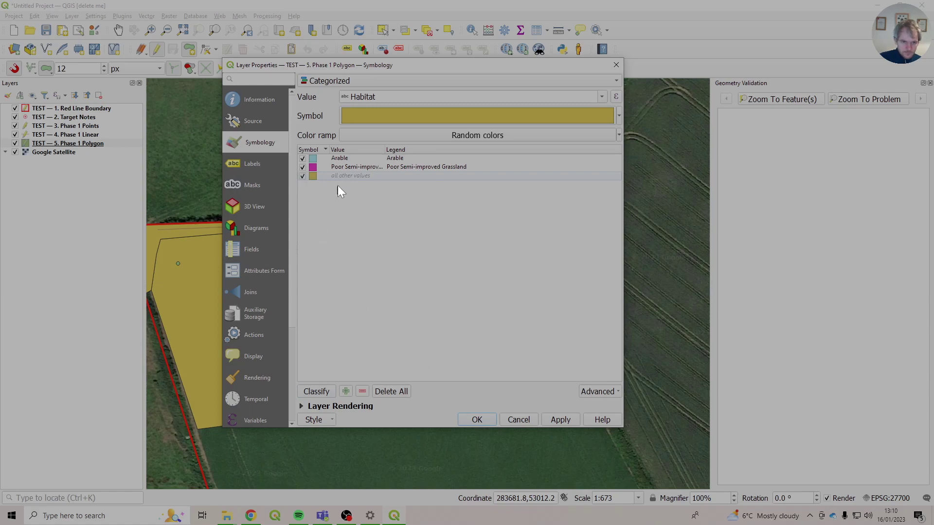
Step: Give the Arable category the J1.1 Arable symbol from all saved symbols
{"action": "double_click", "coordinate": [313, 159]}
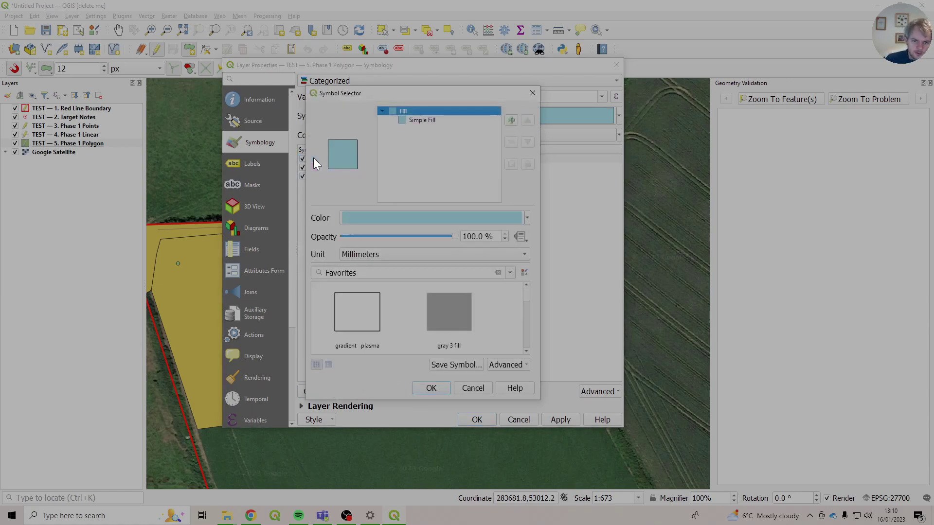
{"action": "left_click", "coordinate": [498, 273]}
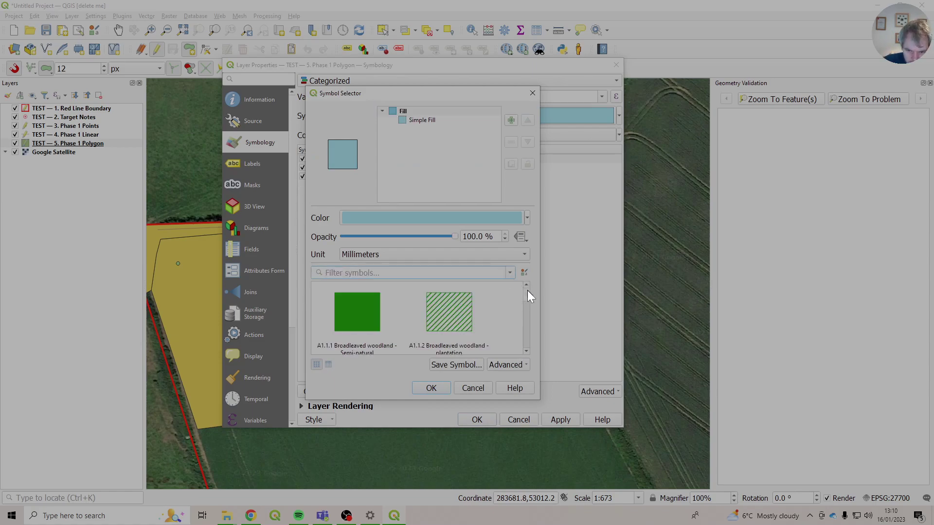
{"action": "left_click_drag", "start_coordinate": [528, 292], "coordinate": [524, 333]}
{"action": "left_click_drag", "start_coordinate": [539, 400], "coordinate": [872, 451]}
{"action": "scroll", "coordinate": [633, 311], "scroll_direction": "down", "scroll_amount": 1}
{"action": "scroll", "coordinate": [626, 349], "scroll_direction": "up", "scroll_amount": 10}
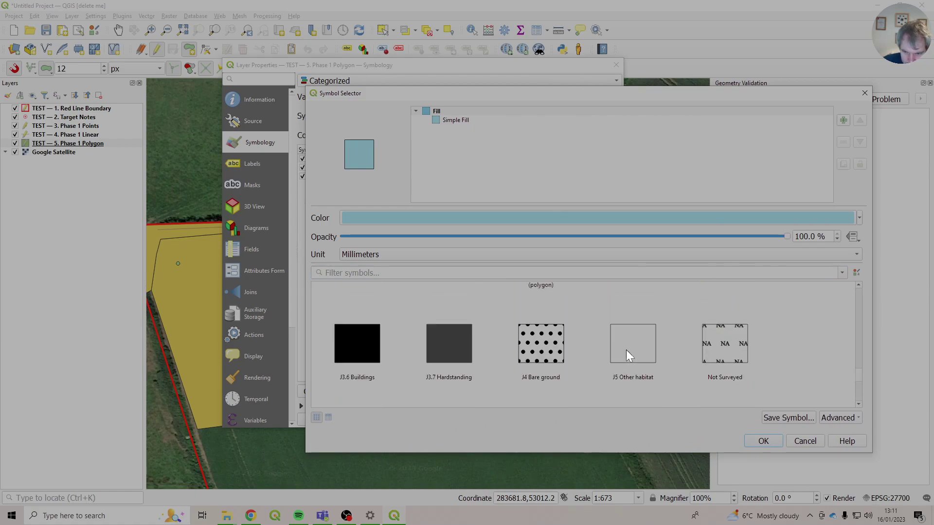
{"action": "scroll", "coordinate": [627, 352], "scroll_direction": "down", "scroll_amount": 2}
{"action": "left_click", "coordinate": [730, 306]}
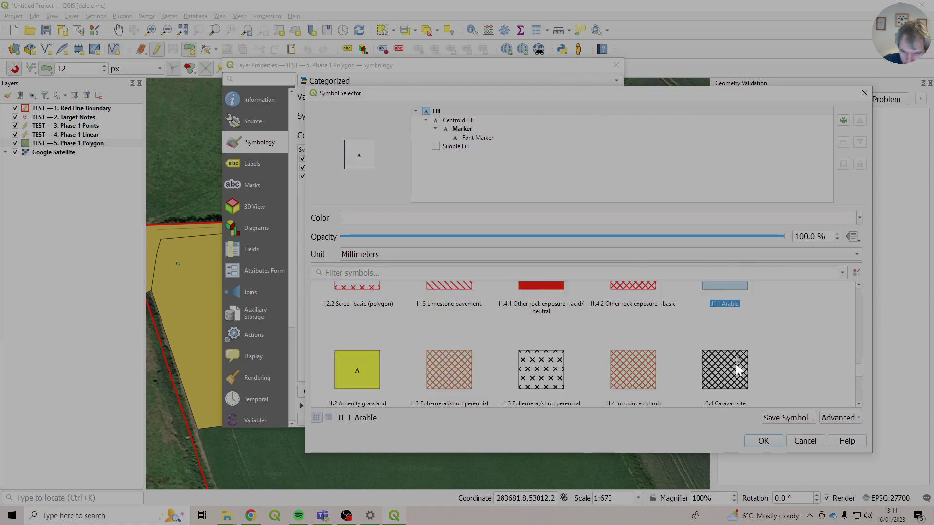
{"action": "left_click", "coordinate": [757, 441]}
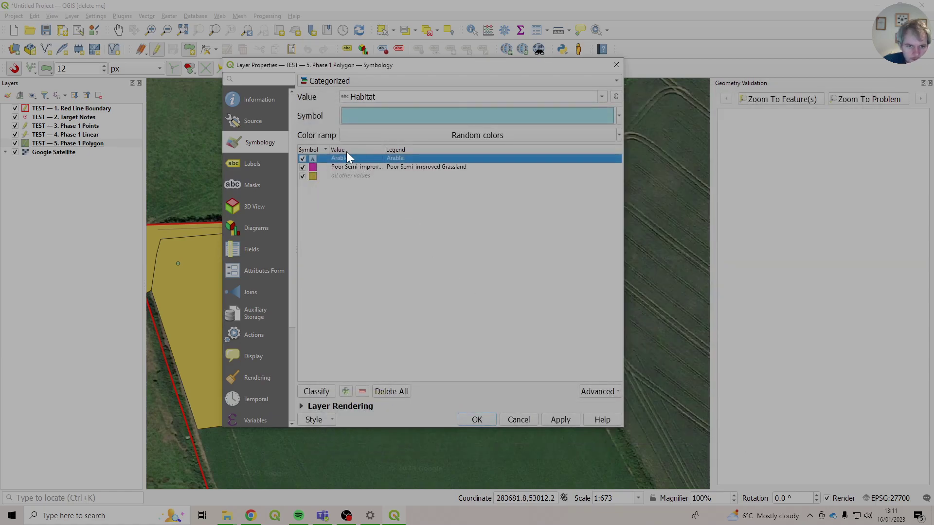
Step: Give Poor Semi-improved Grassland the B6 Poor semi-improved grassland SI symbol
{"action": "double_click", "coordinate": [313, 167]}
{"action": "scroll", "coordinate": [692, 355], "scroll_direction": "down", "scroll_amount": 2}
{"action": "scroll", "coordinate": [800, 346], "scroll_direction": "up", "scroll_amount": 2}
{"action": "left_click", "coordinate": [831, 271]}
{"action": "scroll", "coordinate": [815, 348], "scroll_direction": "down", "scroll_amount": 5}
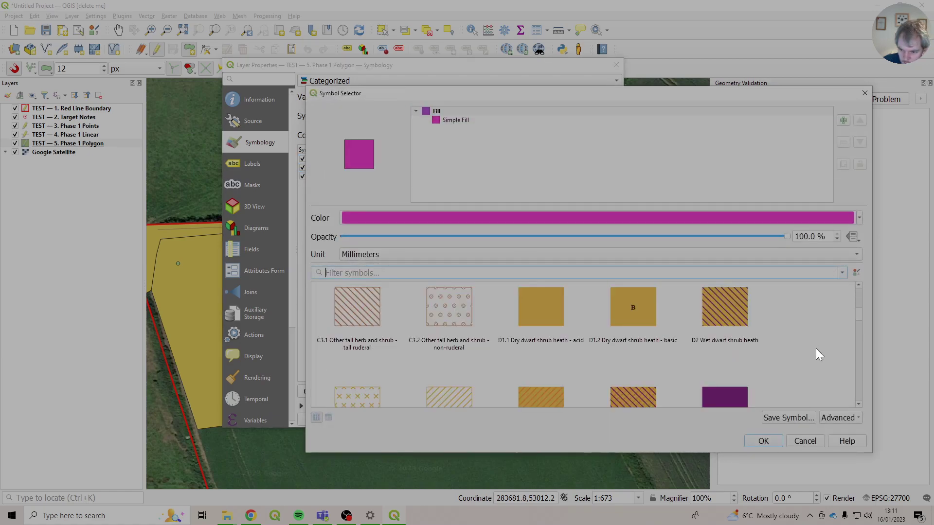
{"action": "left_click", "coordinate": [538, 355]}
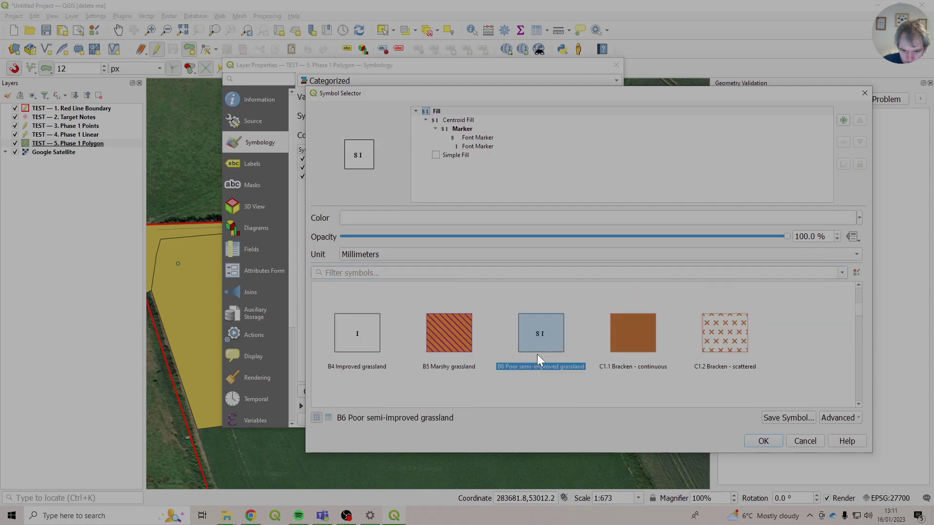
{"action": "left_click", "coordinate": [772, 444]}
Step: Apply the category symbols, close Layer Properties and pan to the field below
{"action": "left_click", "coordinate": [555, 421]}
{"action": "left_click", "coordinate": [482, 420]}
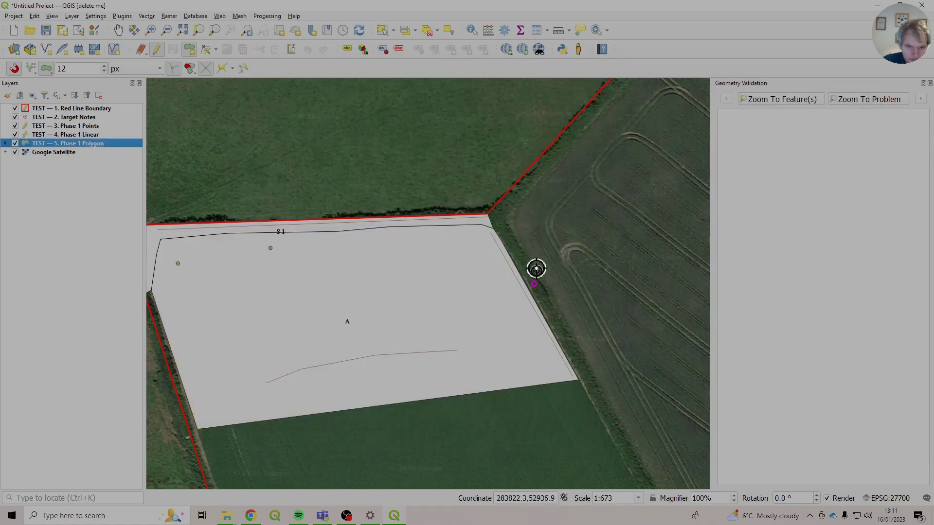
{"action": "left_click_drag", "start_coordinate": [537, 260], "coordinate": [603, 220]}
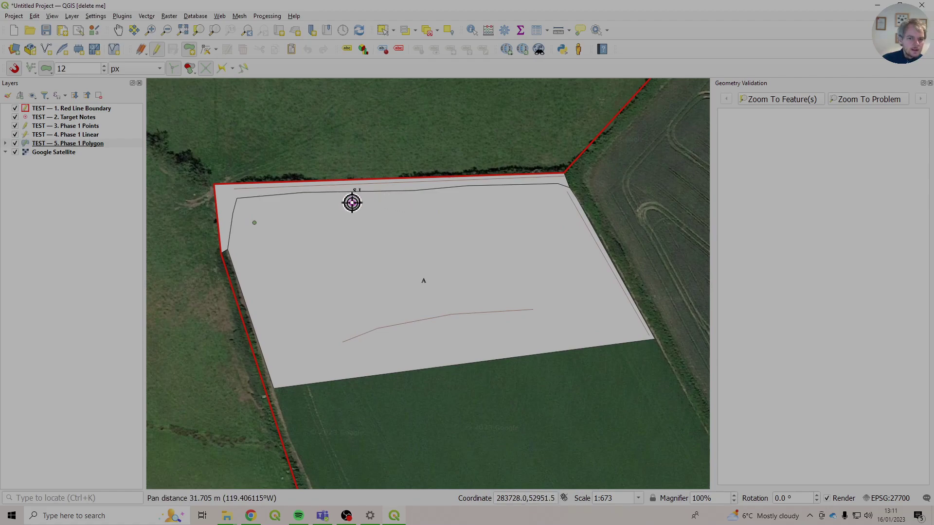
{"action": "left_click_drag", "start_coordinate": [353, 215], "coordinate": [369, 258]}
{"action": "scroll", "coordinate": [372, 244], "scroll_direction": "up", "scroll_amount": 1}
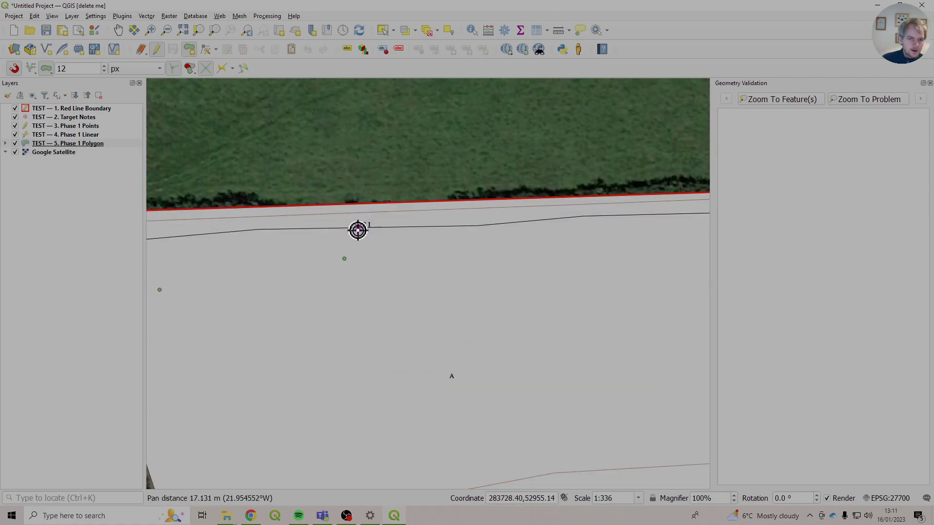
{"action": "scroll", "coordinate": [368, 243], "scroll_direction": "down", "scroll_amount": 1}
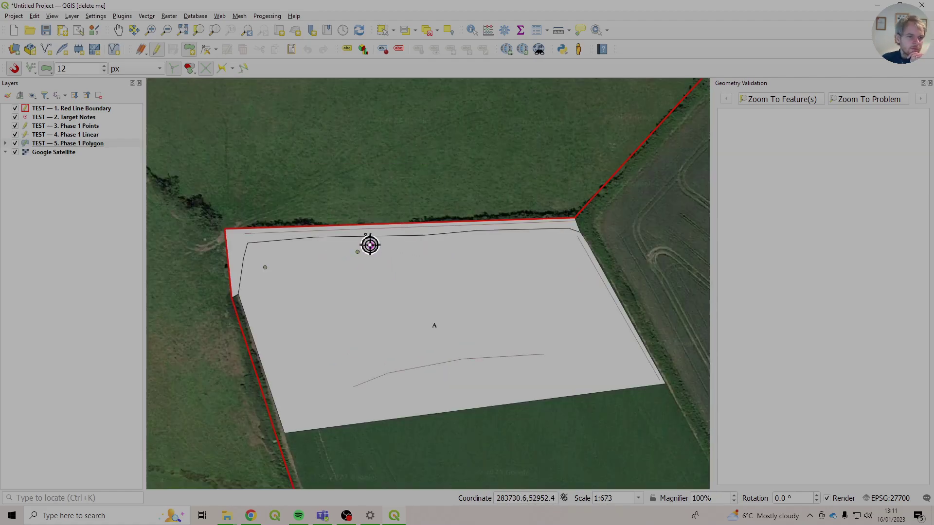
{"action": "scroll", "coordinate": [369, 245], "scroll_direction": "down", "scroll_amount": 1}
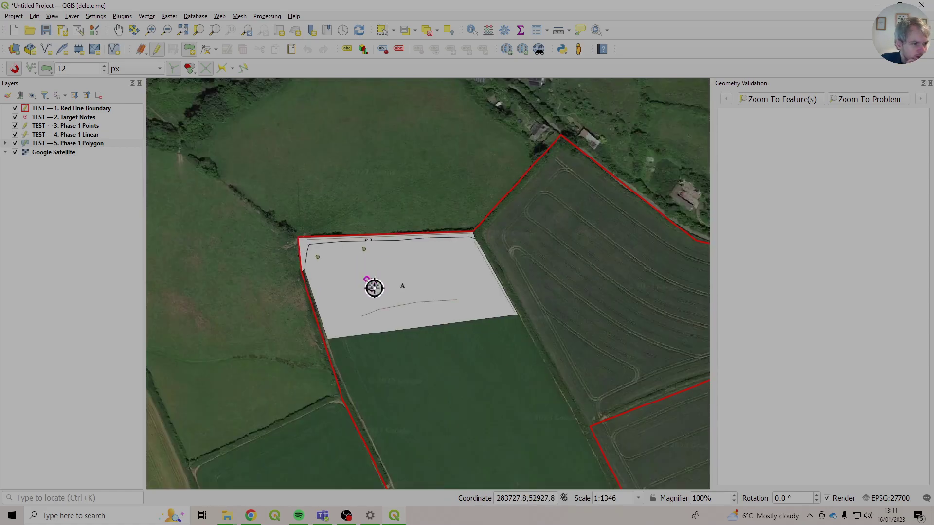
{"action": "left_click_drag", "start_coordinate": [429, 344], "coordinate": [397, 258]}
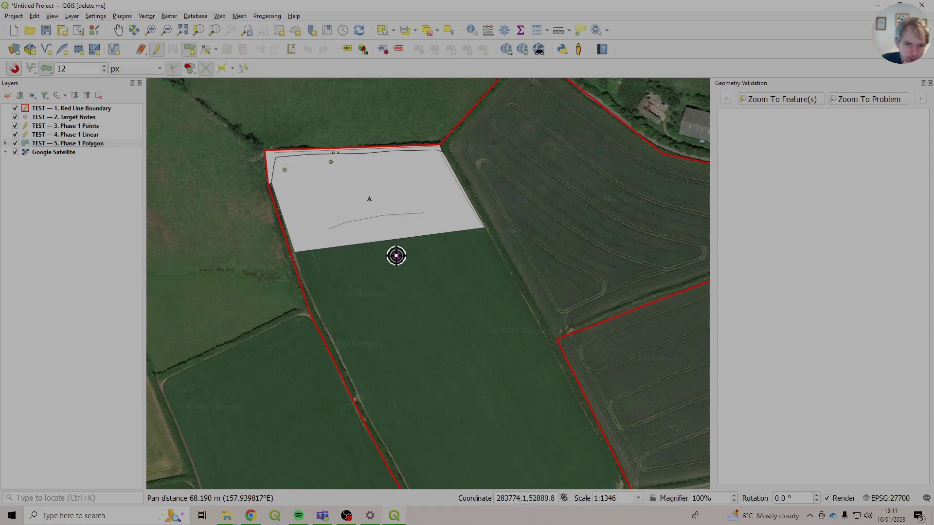
Step: Outline a six-corner Arable polygon in the southern field and drag its top vertex right
{"action": "left_click", "coordinate": [379, 253]}
{"action": "left_click", "coordinate": [363, 260]}
{"action": "left_click", "coordinate": [364, 306]}
{"action": "left_click", "coordinate": [374, 336]}
{"action": "left_click", "coordinate": [399, 342]}
{"action": "left_click", "coordinate": [380, 322]}
{"action": "right_click", "coordinate": [385, 264]}
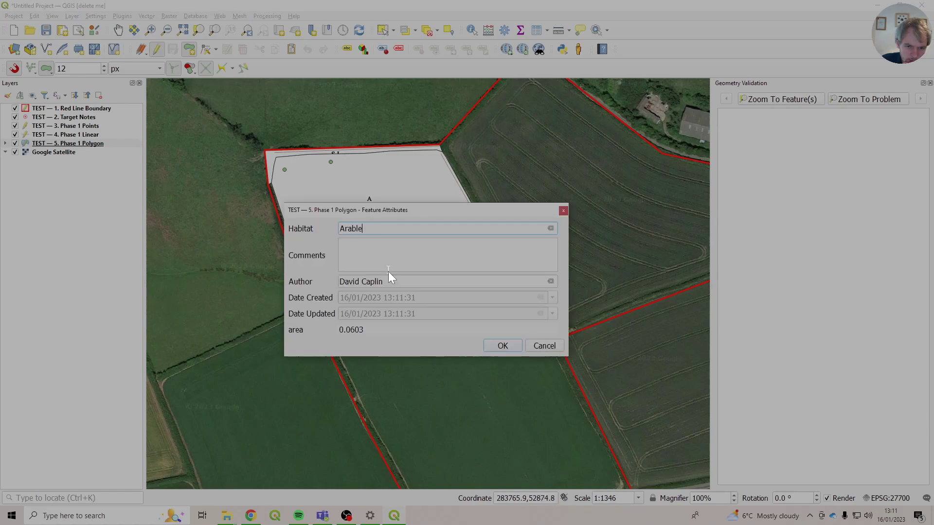
{"action": "left_click", "coordinate": [503, 346]}
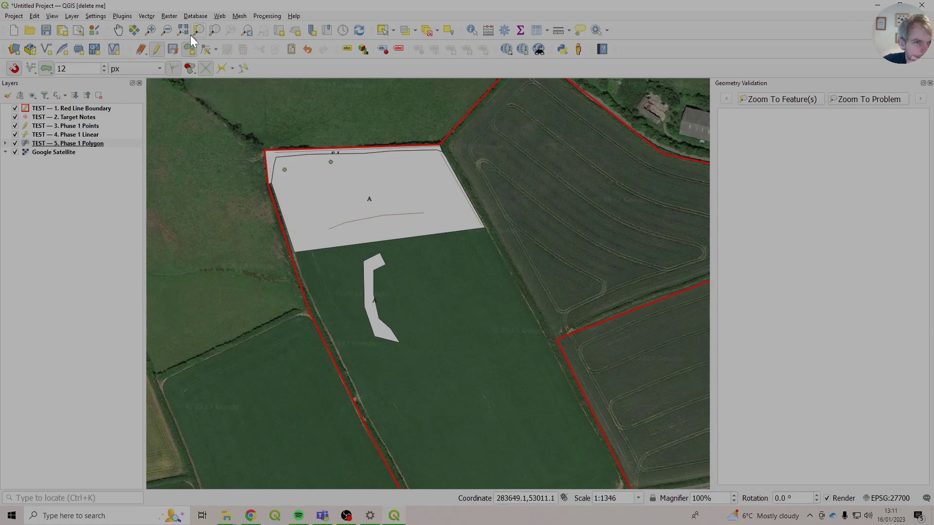
{"action": "left_click", "coordinate": [205, 49]}
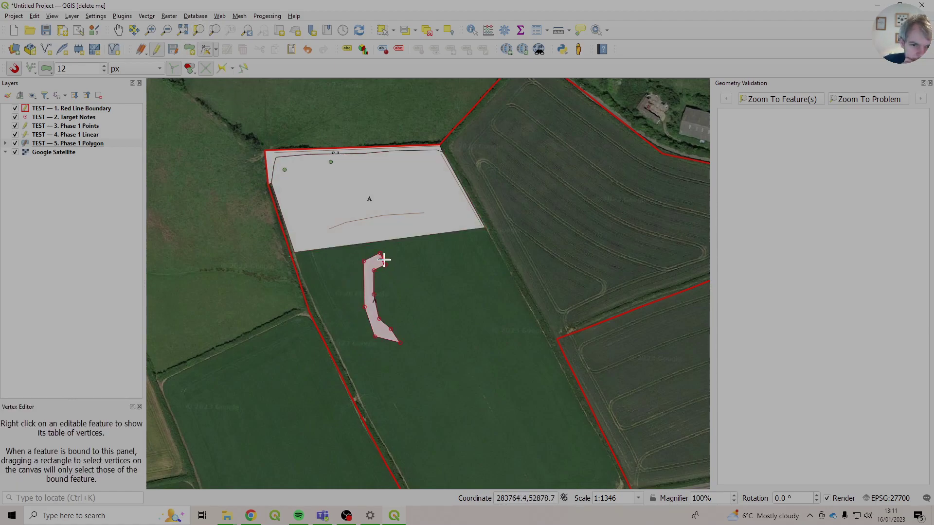
{"action": "left_click_drag", "start_coordinate": [384, 260], "coordinate": [411, 251]}
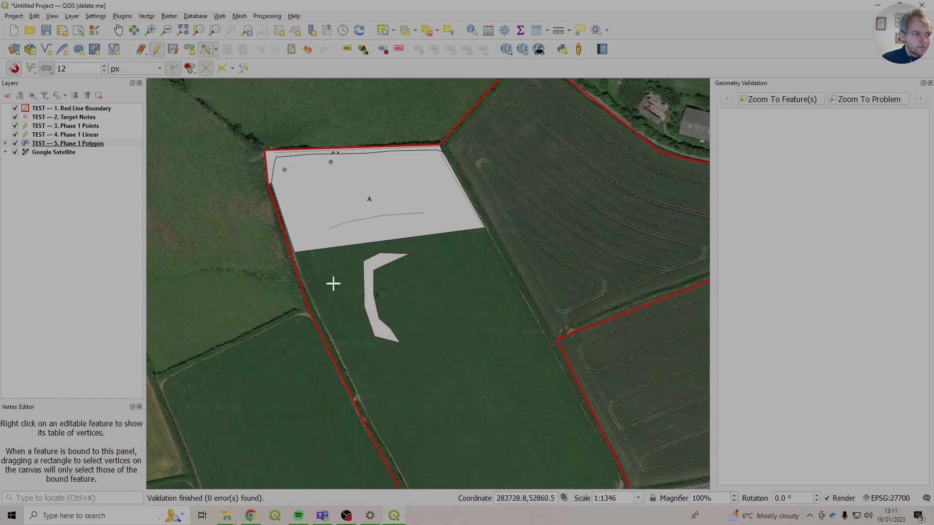
Step: Tick 'Force placement of markers inside polygons' on the Arable and SI Centroid Fill layers
{"action": "left_click", "coordinate": [6, 143]}
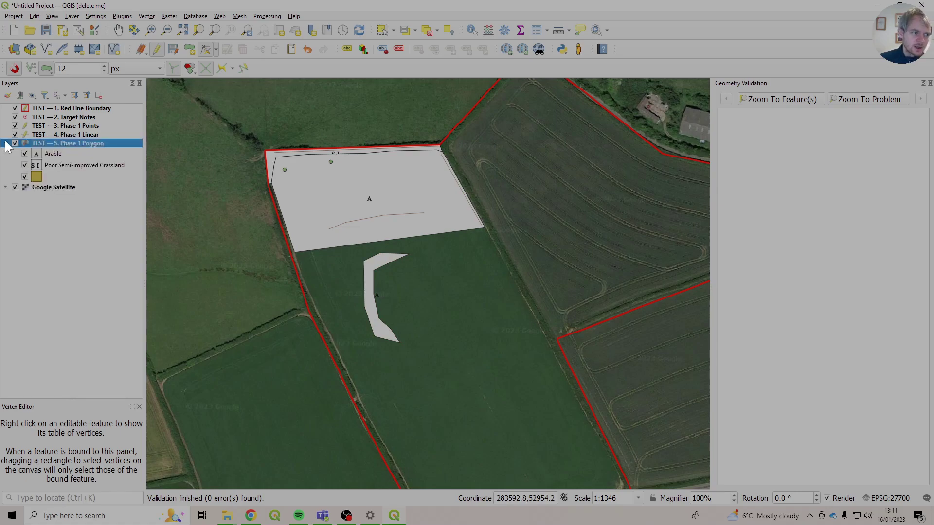
{"action": "double_click", "coordinate": [37, 153]}
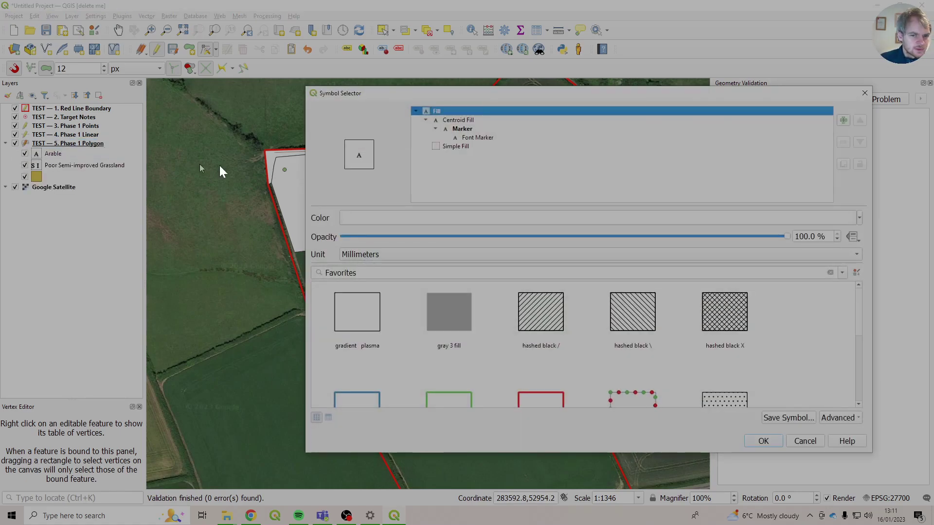
{"action": "left_click", "coordinate": [462, 123]}
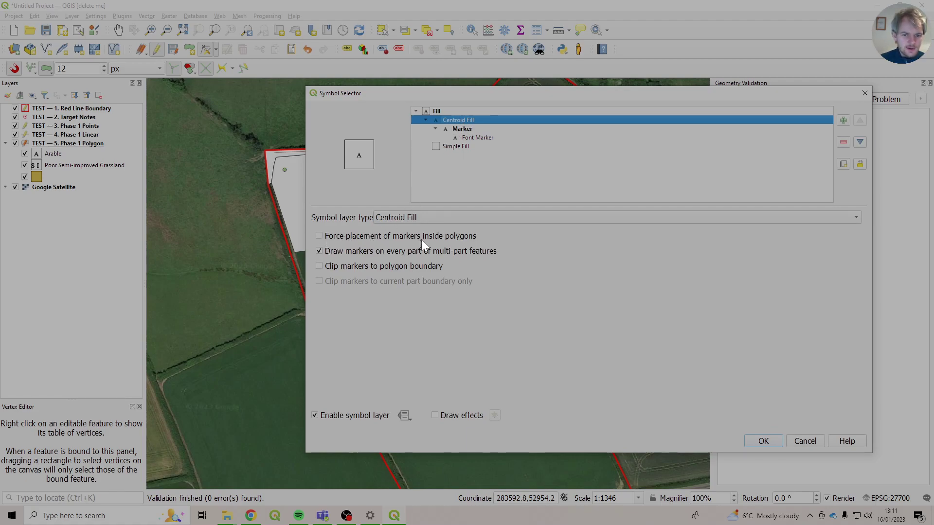
{"action": "left_click", "coordinate": [457, 238]}
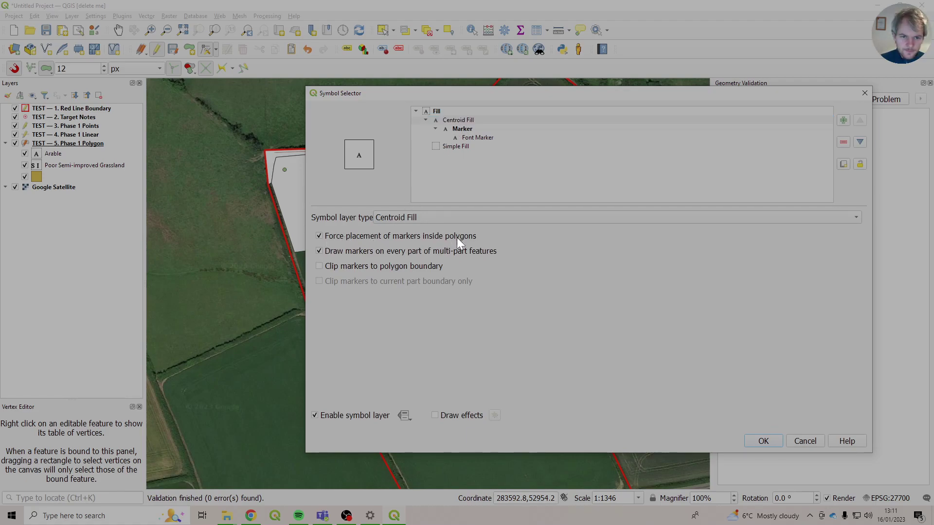
{"action": "left_click", "coordinate": [759, 443]}
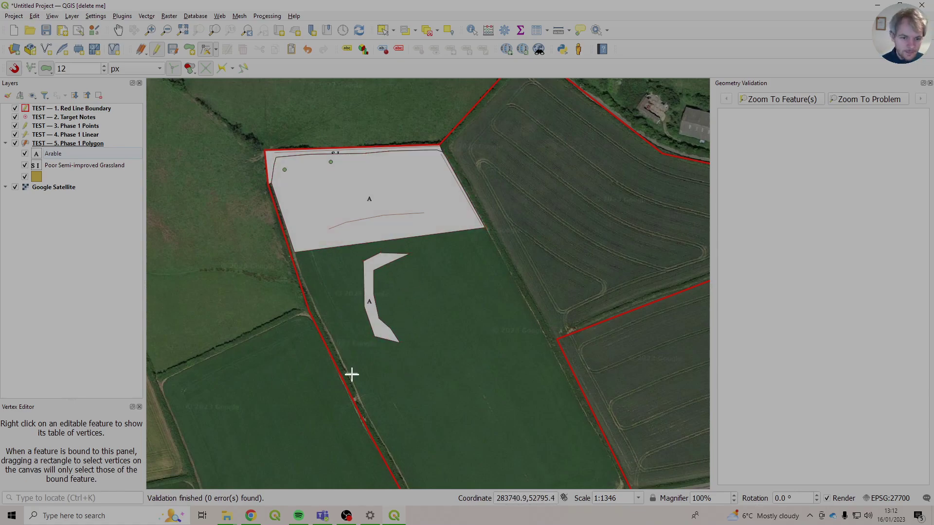
{"action": "double_click", "coordinate": [38, 165]}
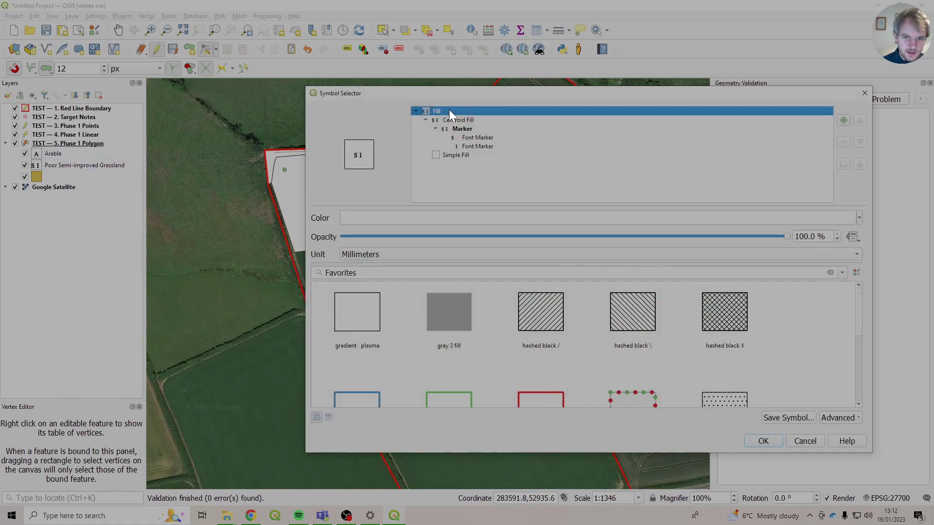
{"action": "left_click", "coordinate": [460, 121]}
{"action": "left_click", "coordinate": [319, 237]}
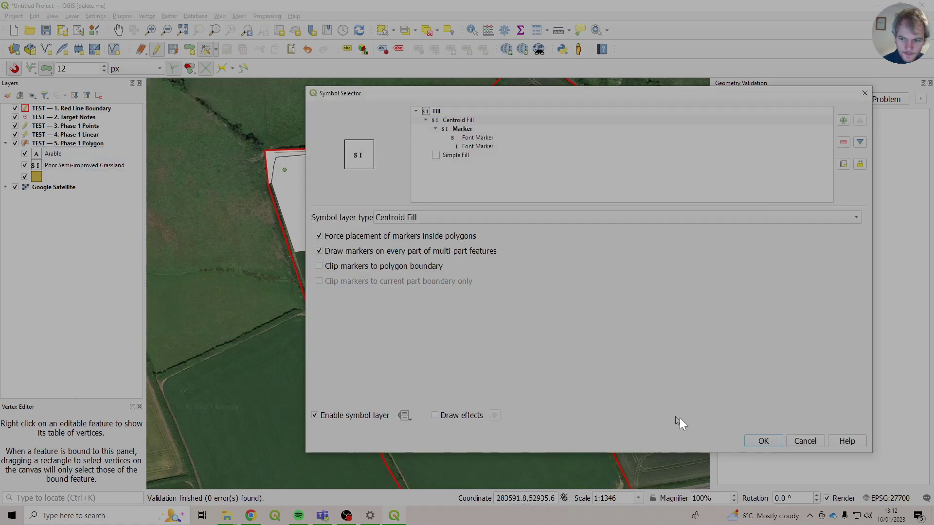
{"action": "left_click", "coordinate": [765, 440]}
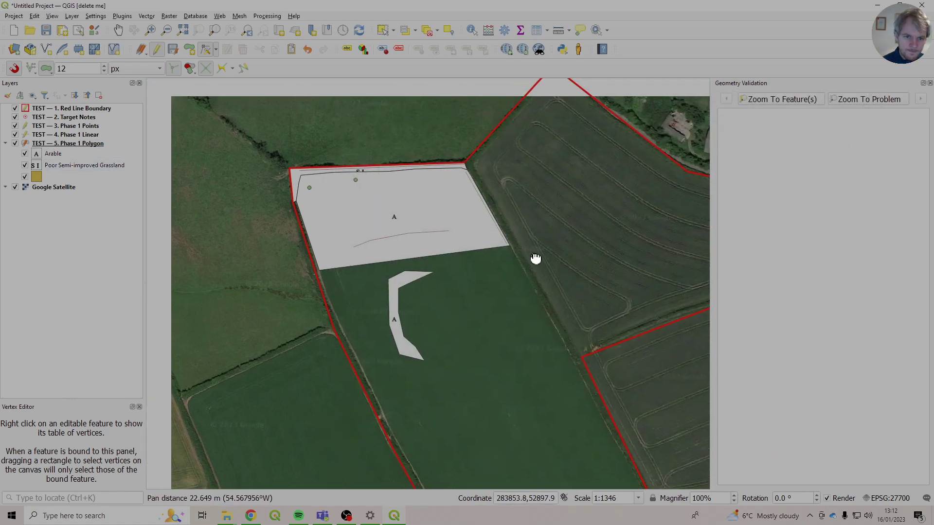
{"action": "scroll", "coordinate": [540, 263], "scroll_direction": "up", "scroll_amount": 2}
{"action": "key", "text": "Right"}
{"action": "scroll", "coordinate": [369, 166], "scroll_direction": "down", "scroll_amount": 1}
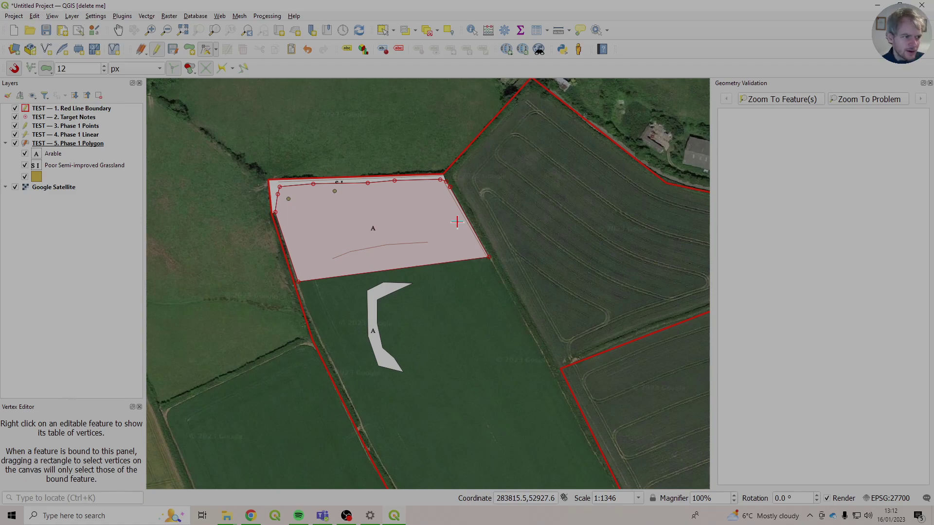
{"action": "left_click_drag", "start_coordinate": [423, 281], "coordinate": [446, 196]}
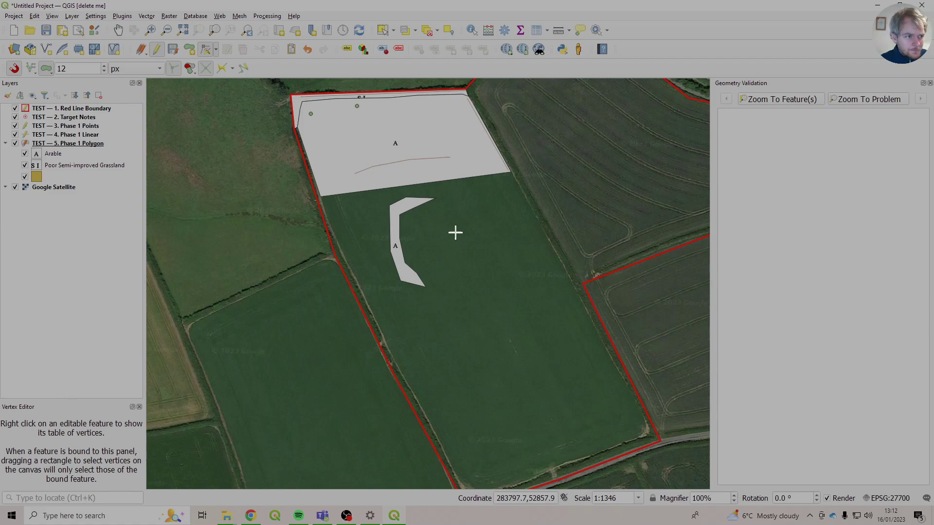
{"action": "right_click", "coordinate": [71, 144]}
{"action": "left_click", "coordinate": [130, 281]}
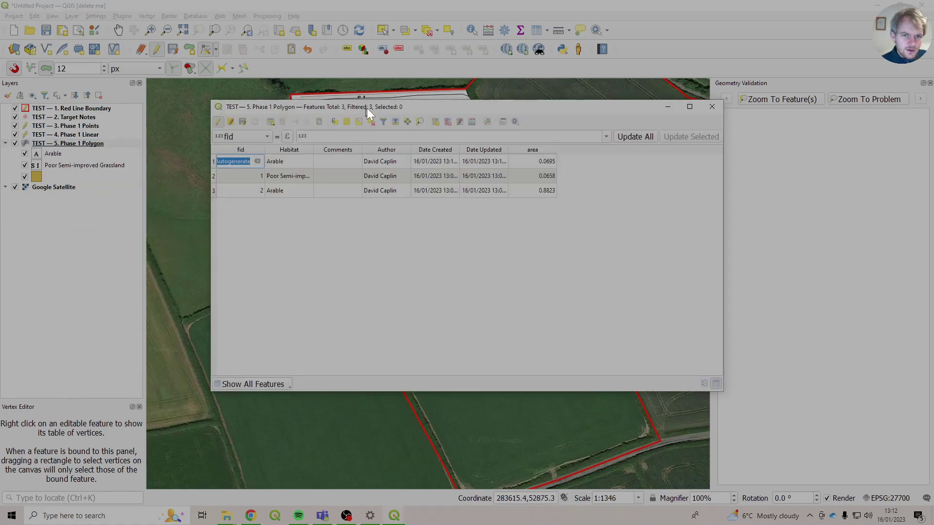
{"action": "left_click_drag", "start_coordinate": [370, 106], "coordinate": [411, 103]}
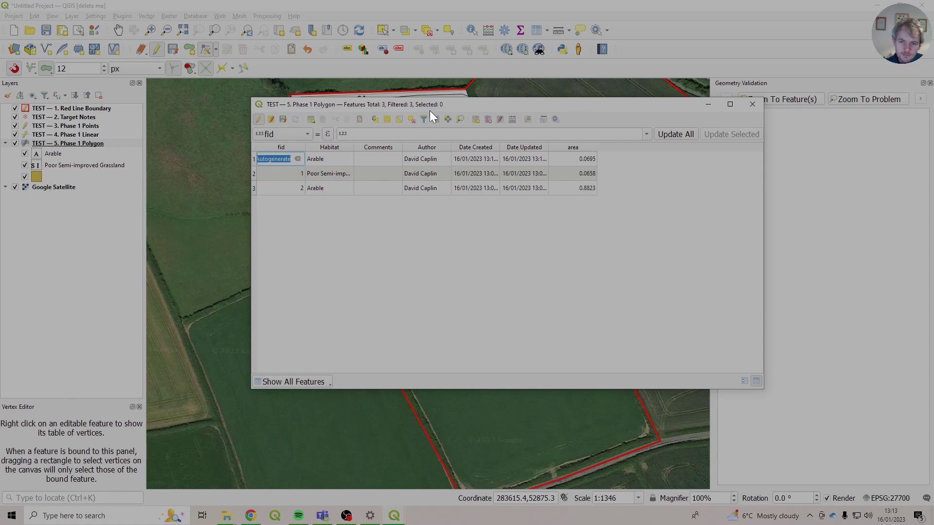
{"action": "left_click", "coordinate": [752, 104]}
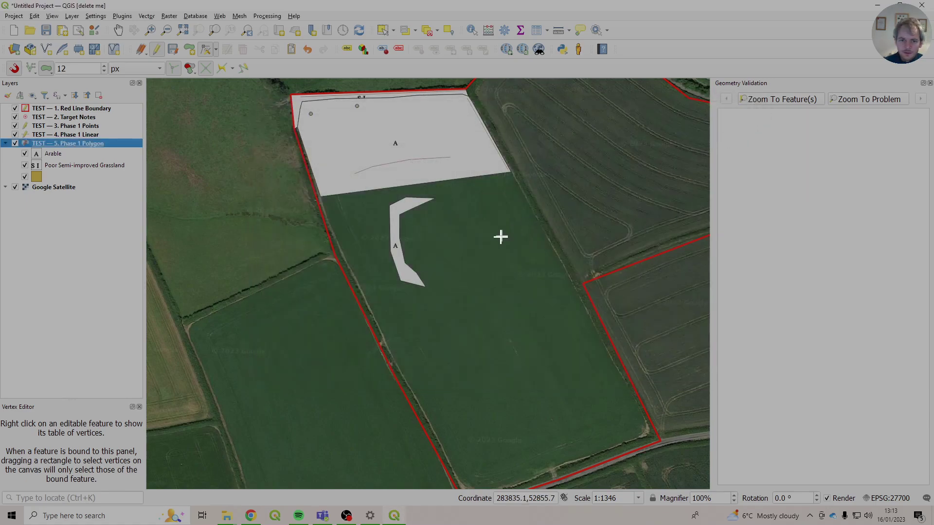
{"action": "scroll", "coordinate": [496, 236], "scroll_direction": "down", "scroll_amount": 1}
{"action": "left_click_drag", "start_coordinate": [497, 250], "coordinate": [497, 309]}
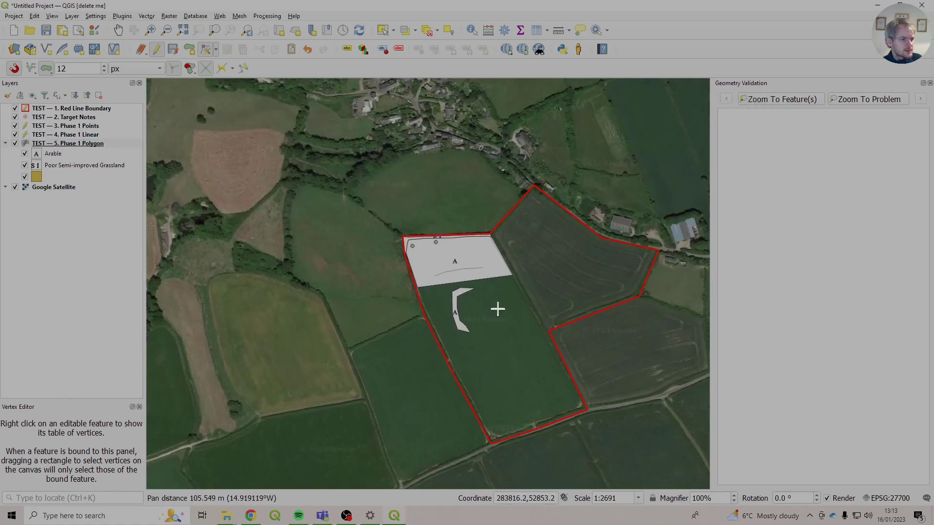